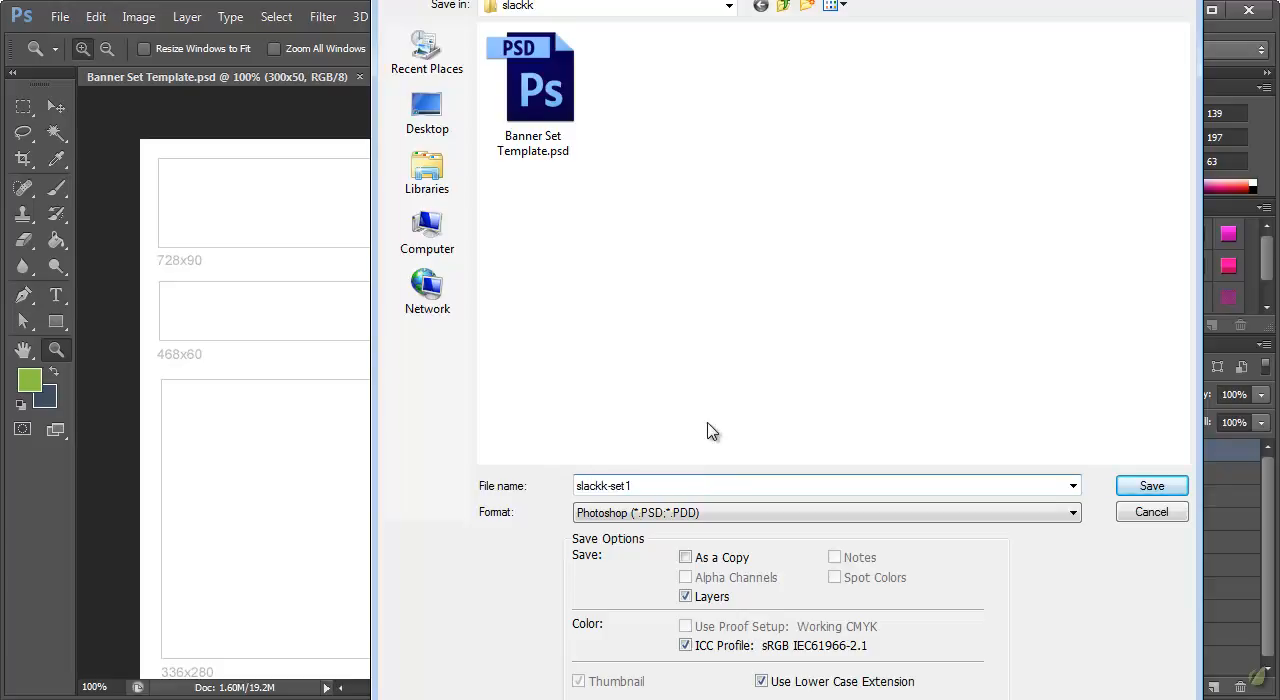
Save the banner template as a Photoshop file named slackk-set1
{"action": "left_click", "coordinate": [1124, 488]}
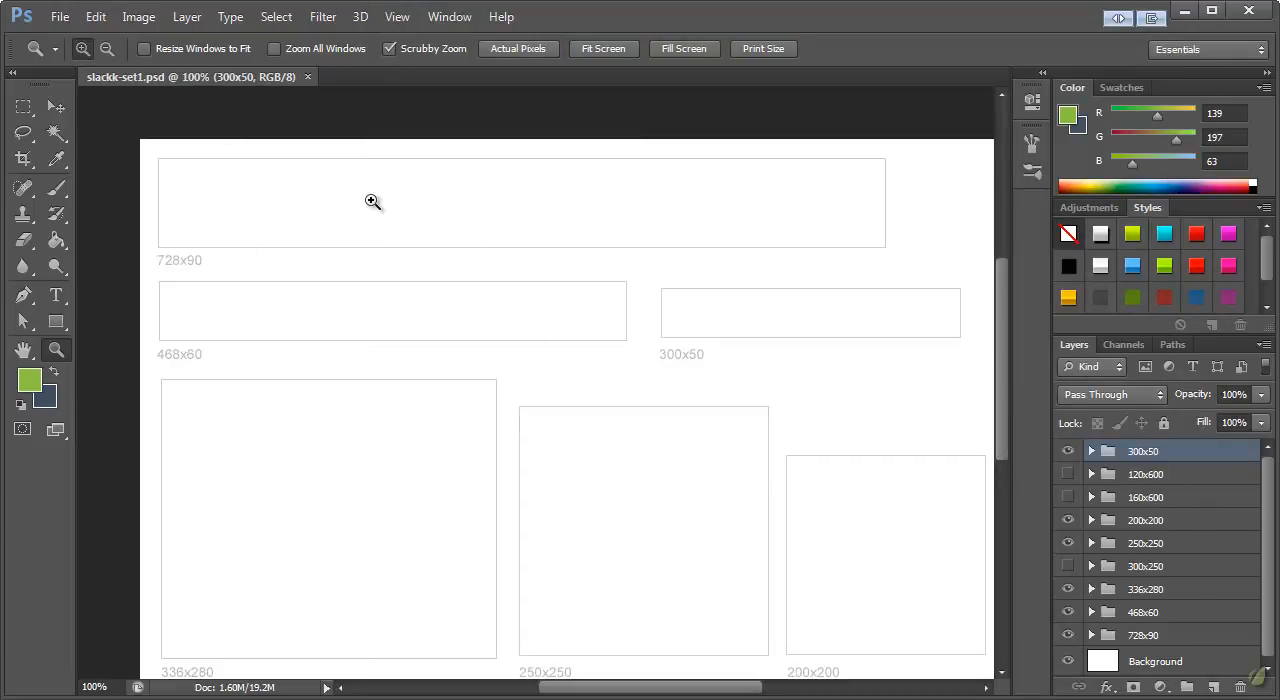
Switch to the browser, review the slackk.com home page's branding and content, and return to Photoshop
{"action": "key", "text": "alt+Tab"}
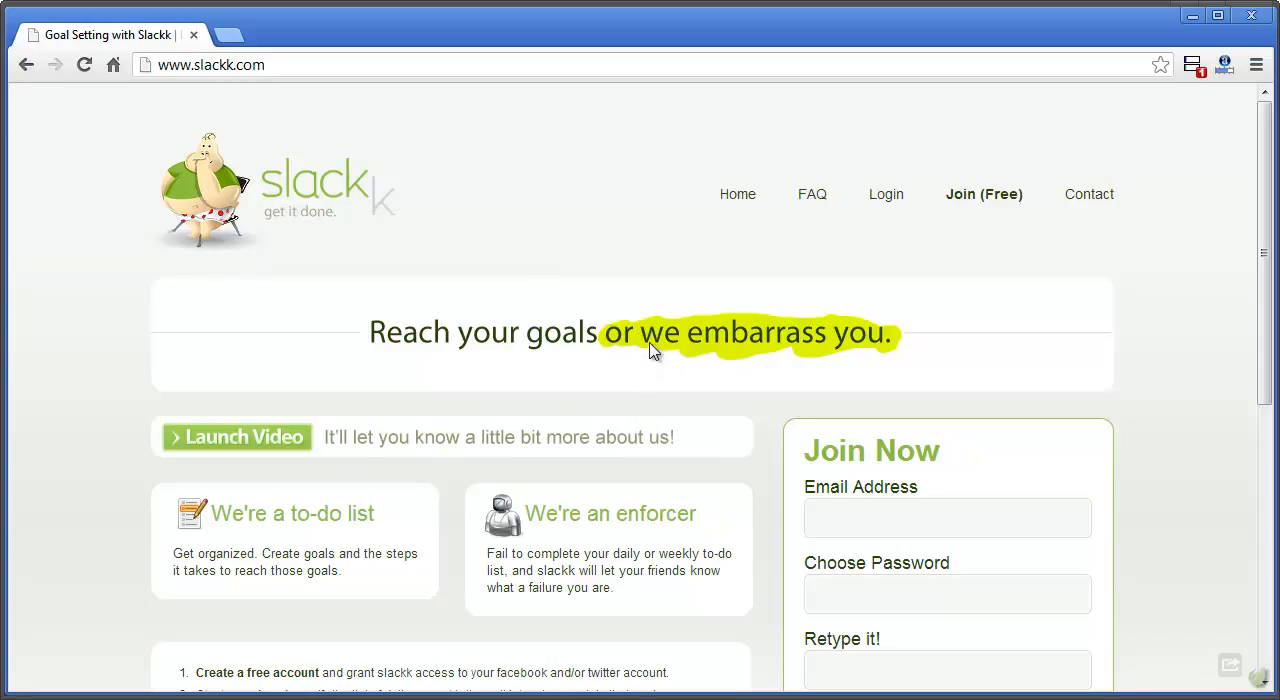
{"action": "scroll", "coordinate": [668, 333], "scroll_direction": "down", "scroll_amount": 5}
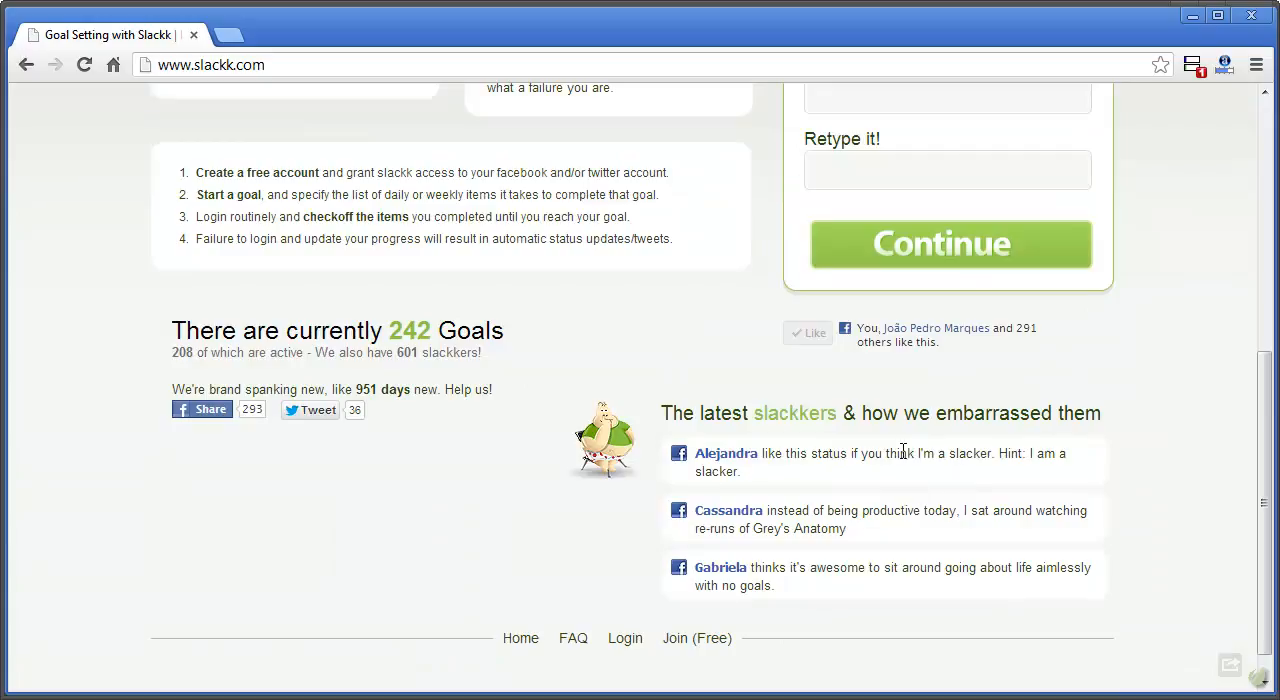
{"action": "scroll", "coordinate": [951, 452], "scroll_direction": "up", "scroll_amount": 5}
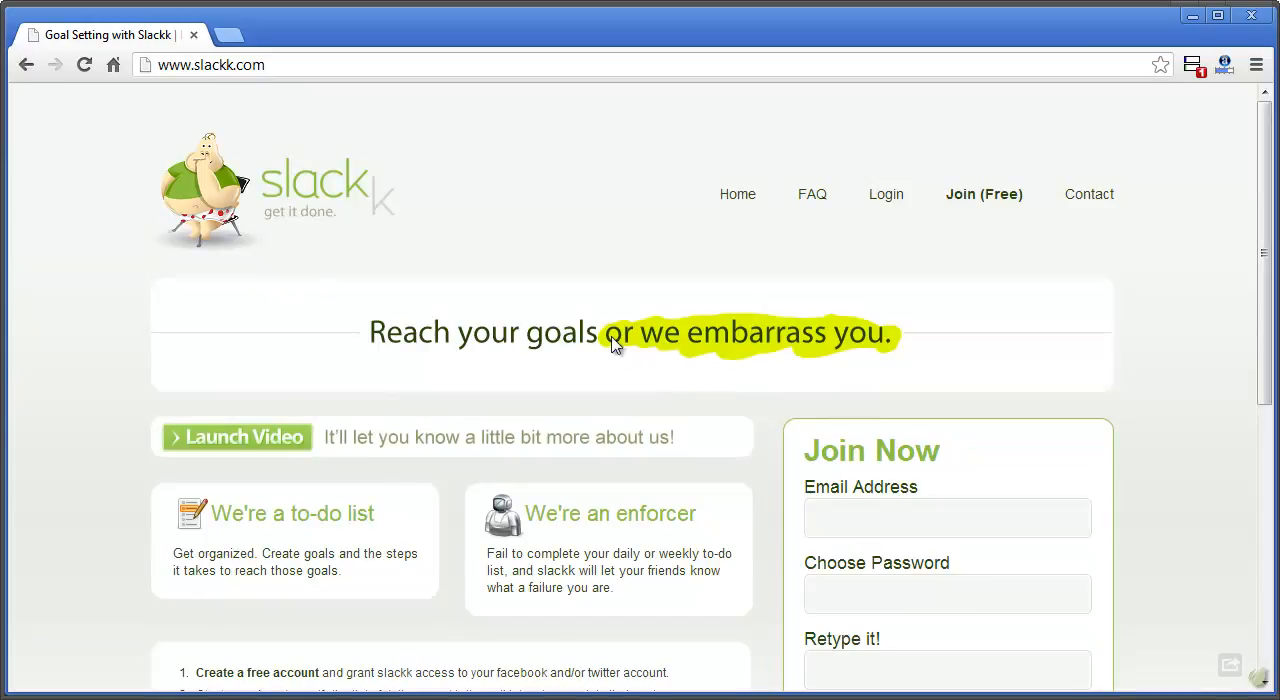
{"action": "scroll", "coordinate": [651, 334], "scroll_direction": "down", "scroll_amount": 1}
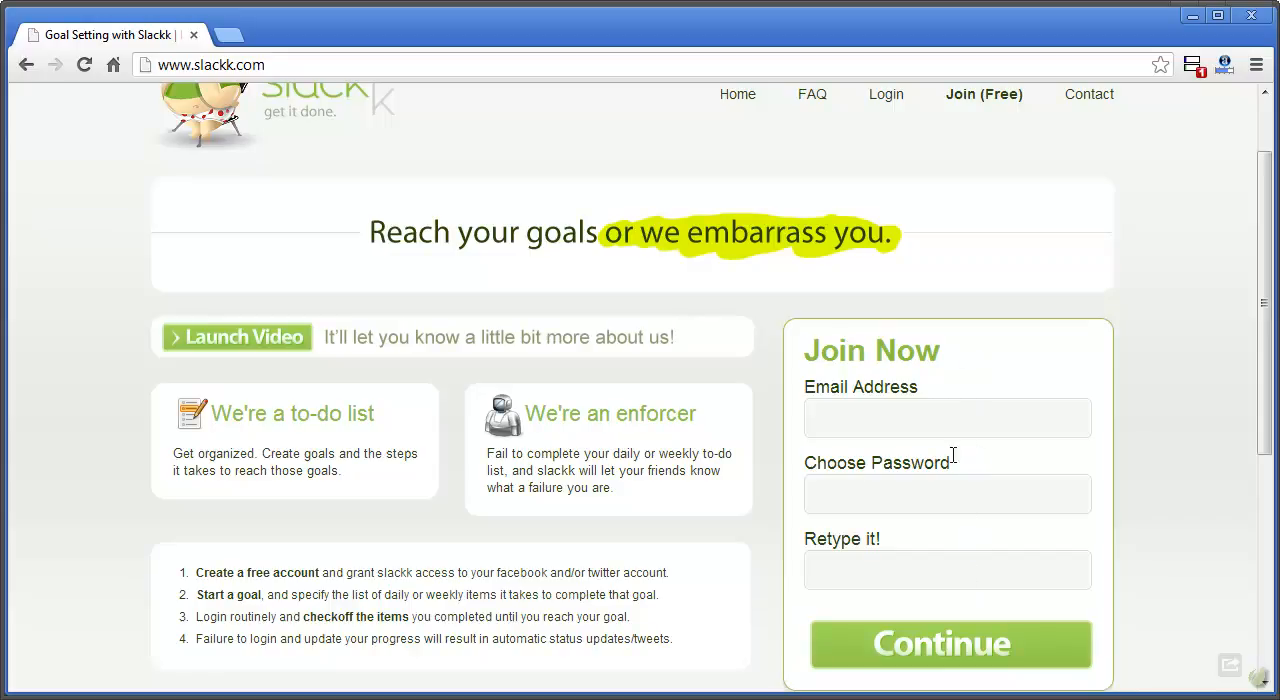
{"action": "left_click", "coordinate": [1193, 16]}
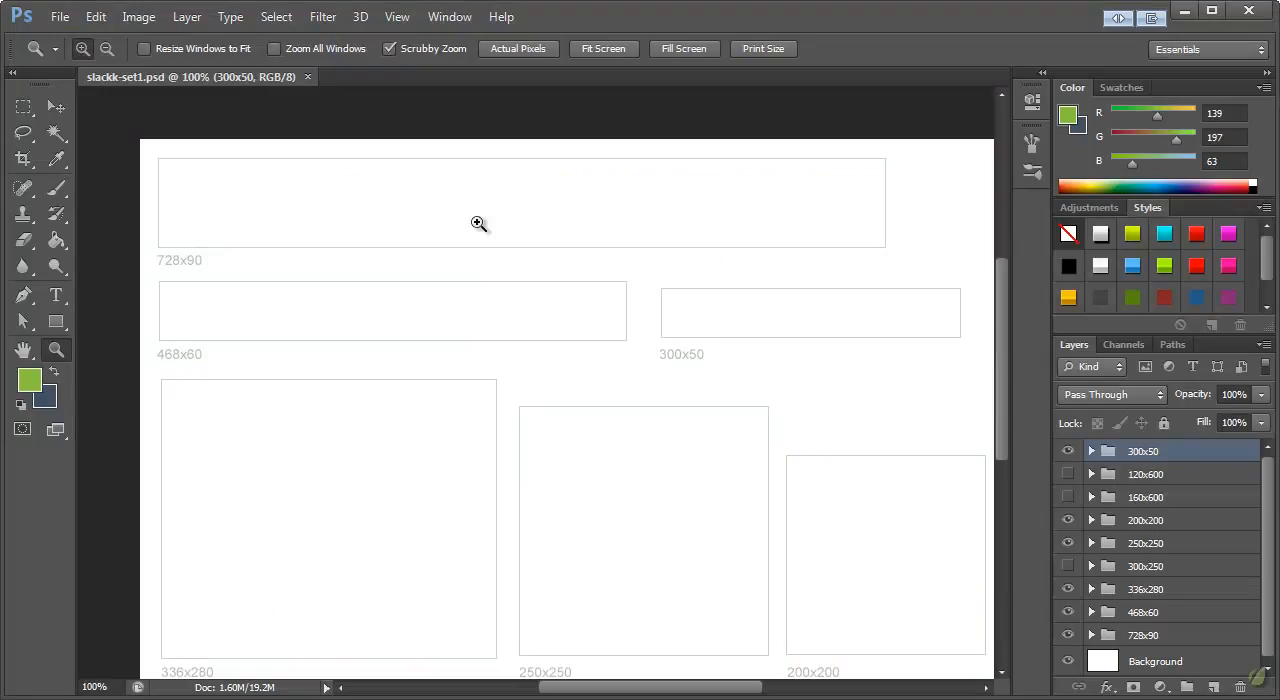
Hide all the banner size groups except 728x90 and select the 728x90 group
{"action": "left_click", "coordinate": [56, 107]}
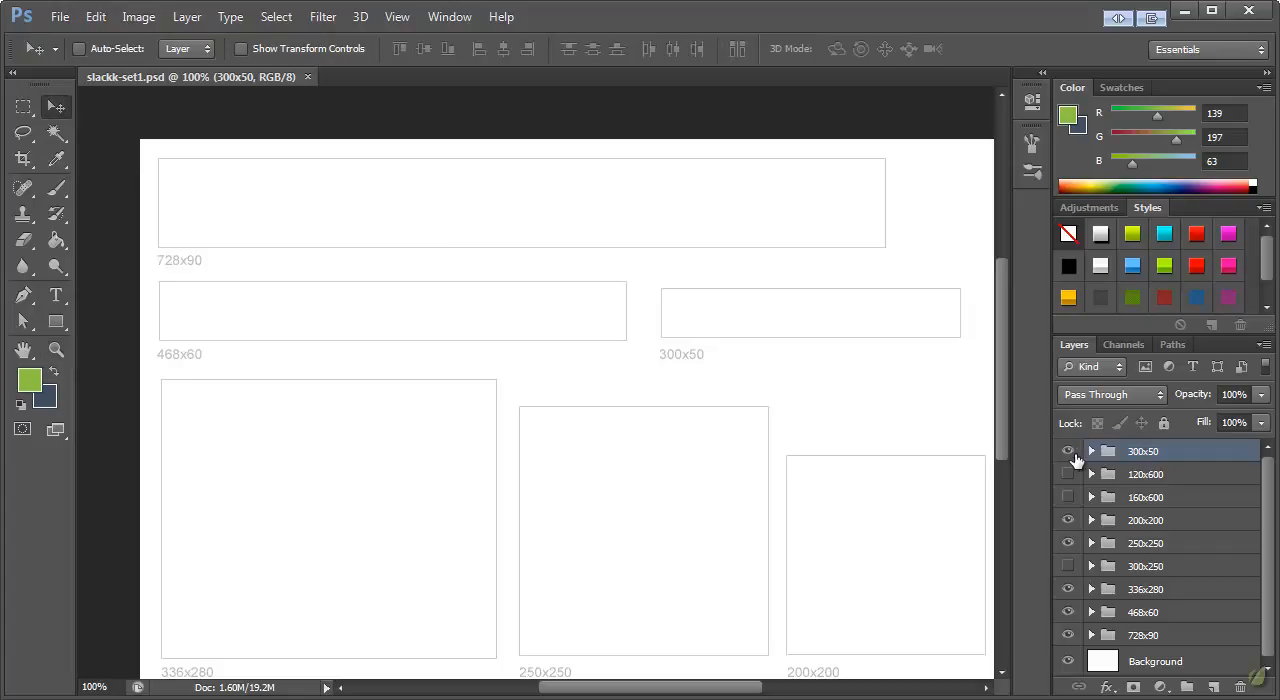
{"action": "left_click_drag", "start_coordinate": [1068, 451], "coordinate": [1070, 618]}
{"action": "left_click", "coordinate": [1145, 638]}
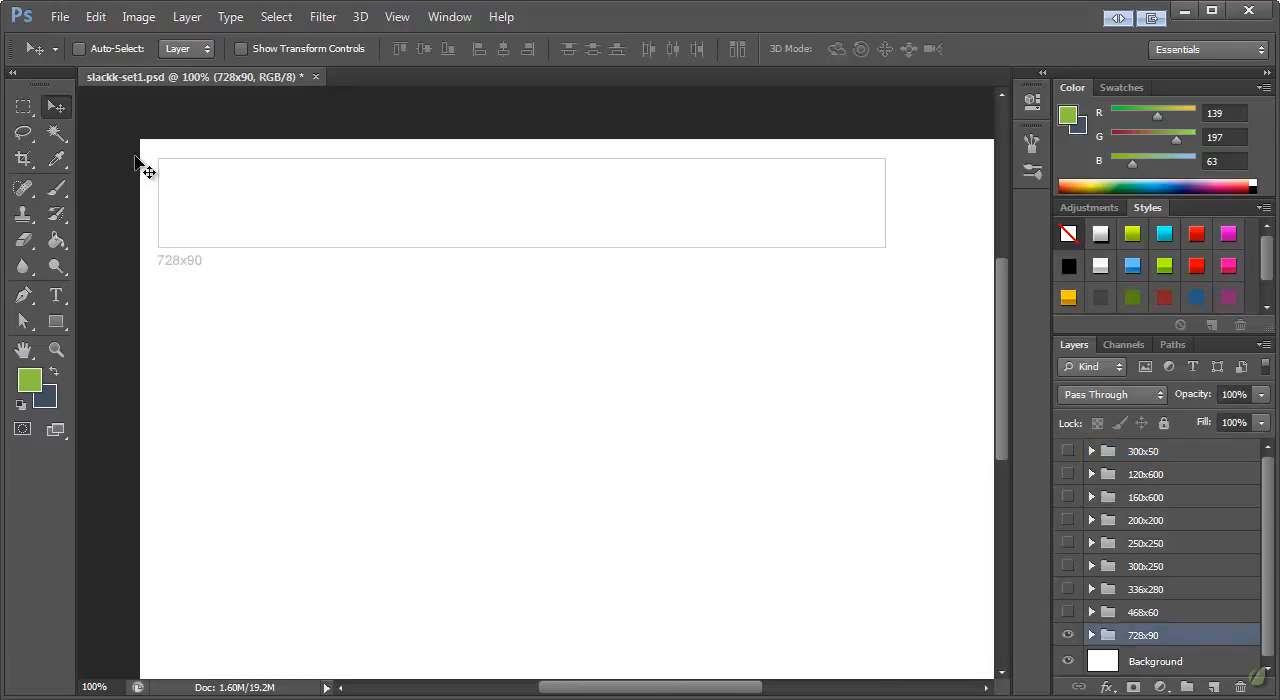
Move the 728x90 banner group down into the middle of the visible canvas
{"action": "left_click_drag", "start_coordinate": [383, 209], "coordinate": [447, 403]}
{"action": "left_click_drag", "start_coordinate": [622, 690], "coordinate": [634, 690]}
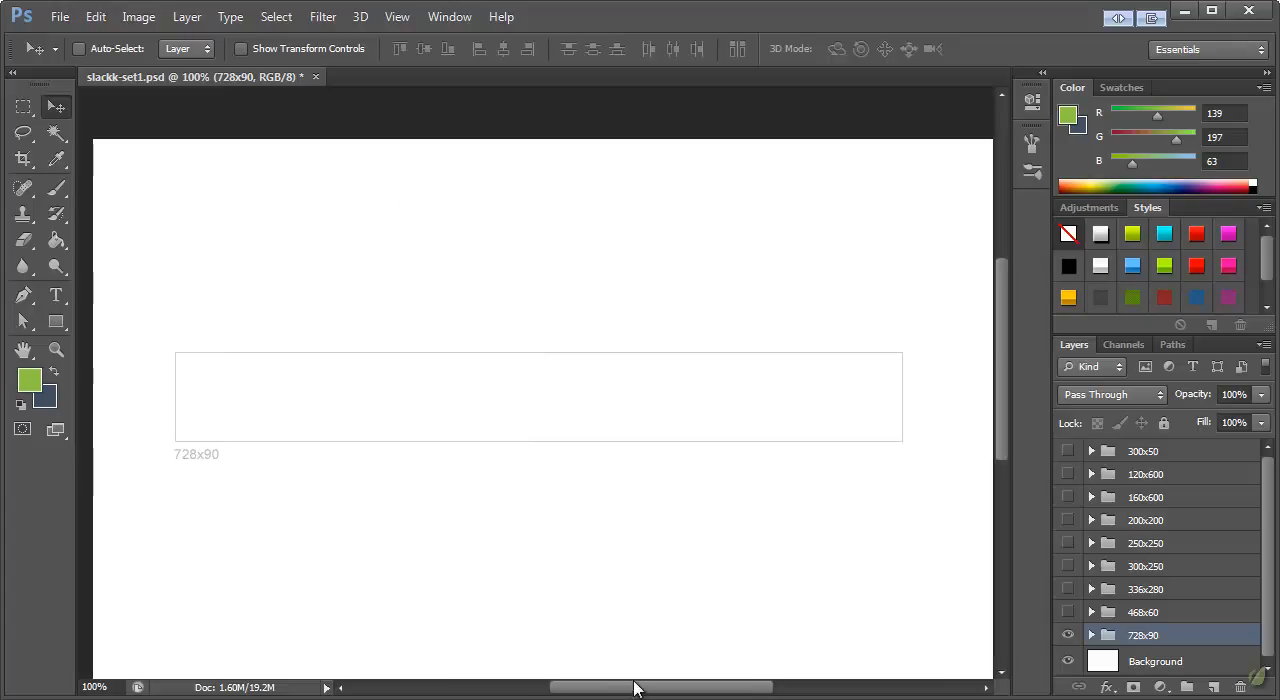
{"action": "left_click_drag", "start_coordinate": [640, 403], "coordinate": [642, 408]}
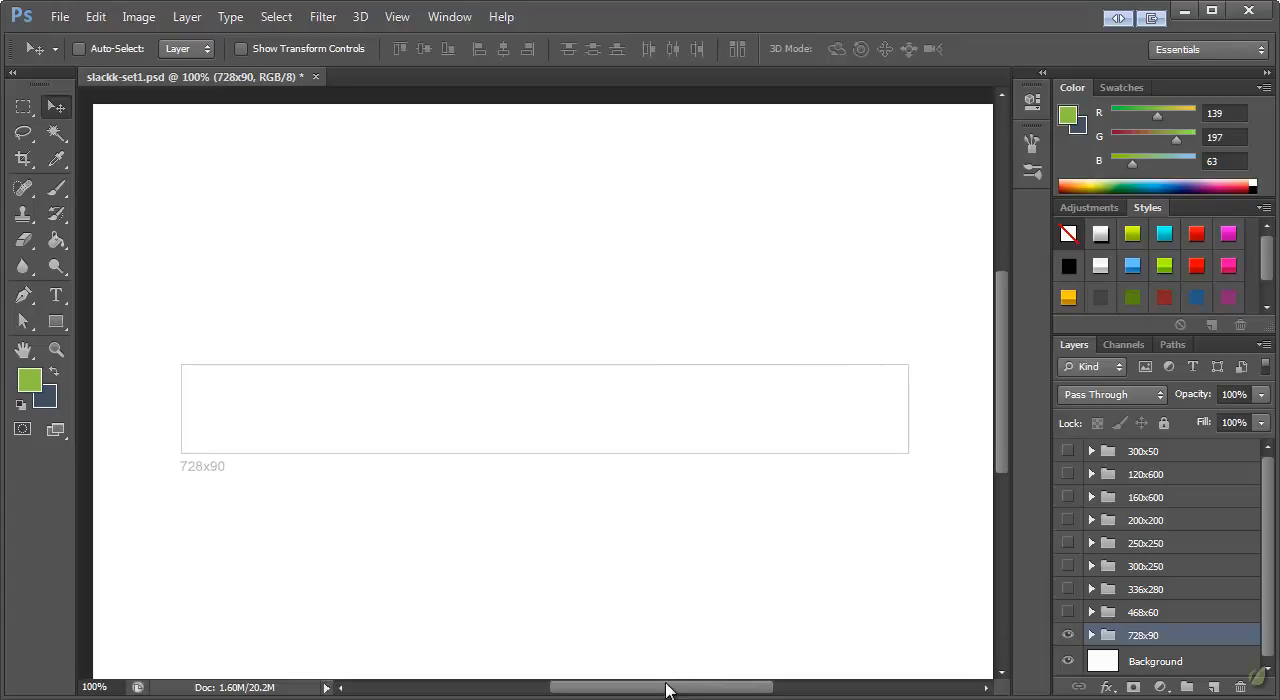
{"action": "left_click_drag", "start_coordinate": [667, 685], "coordinate": [668, 685]}
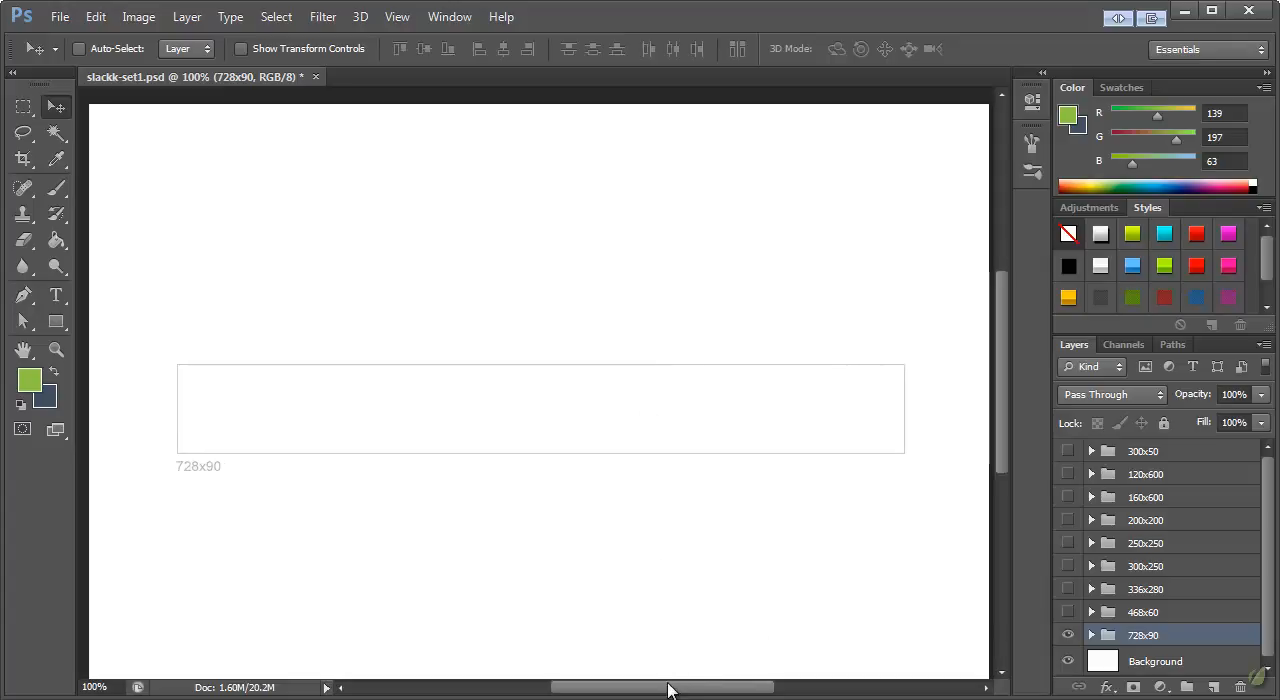
Open logo.png and copy the mascot figure using a rectangular marquee selection that excludes the slackk text
{"action": "left_click", "coordinate": [71, 24]}
{"action": "left_click", "coordinate": [74, 54]}
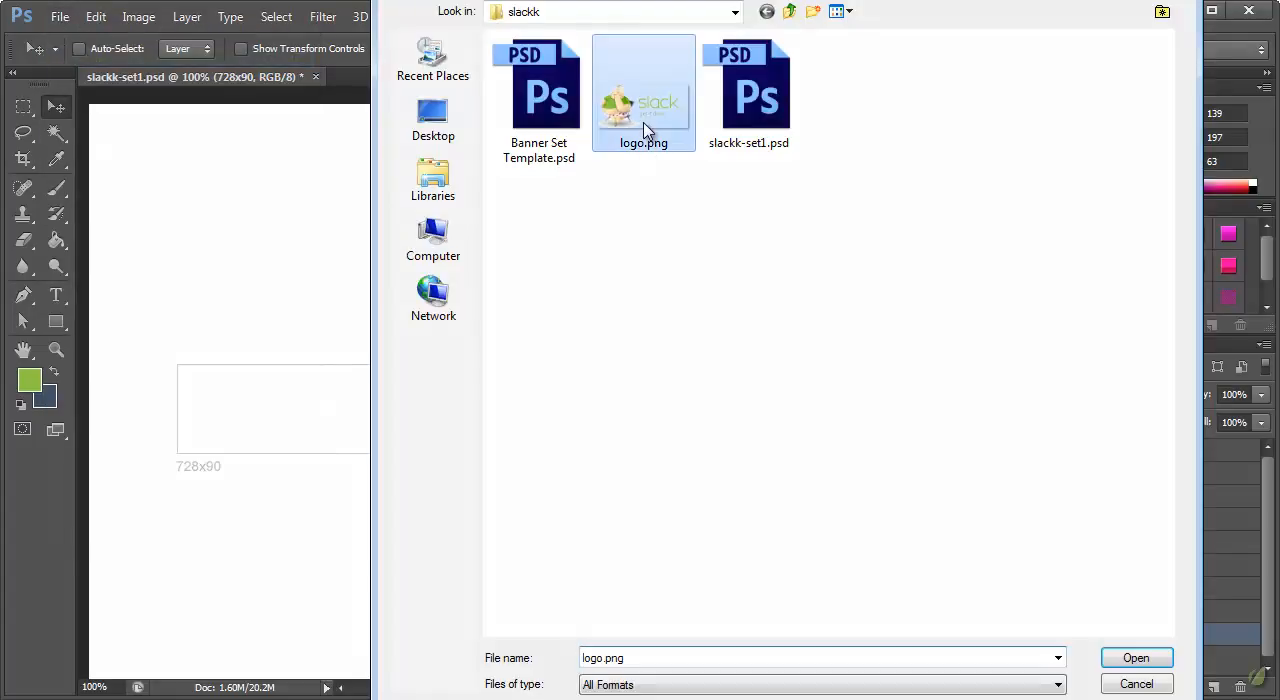
{"action": "double_click", "coordinate": [645, 128]}
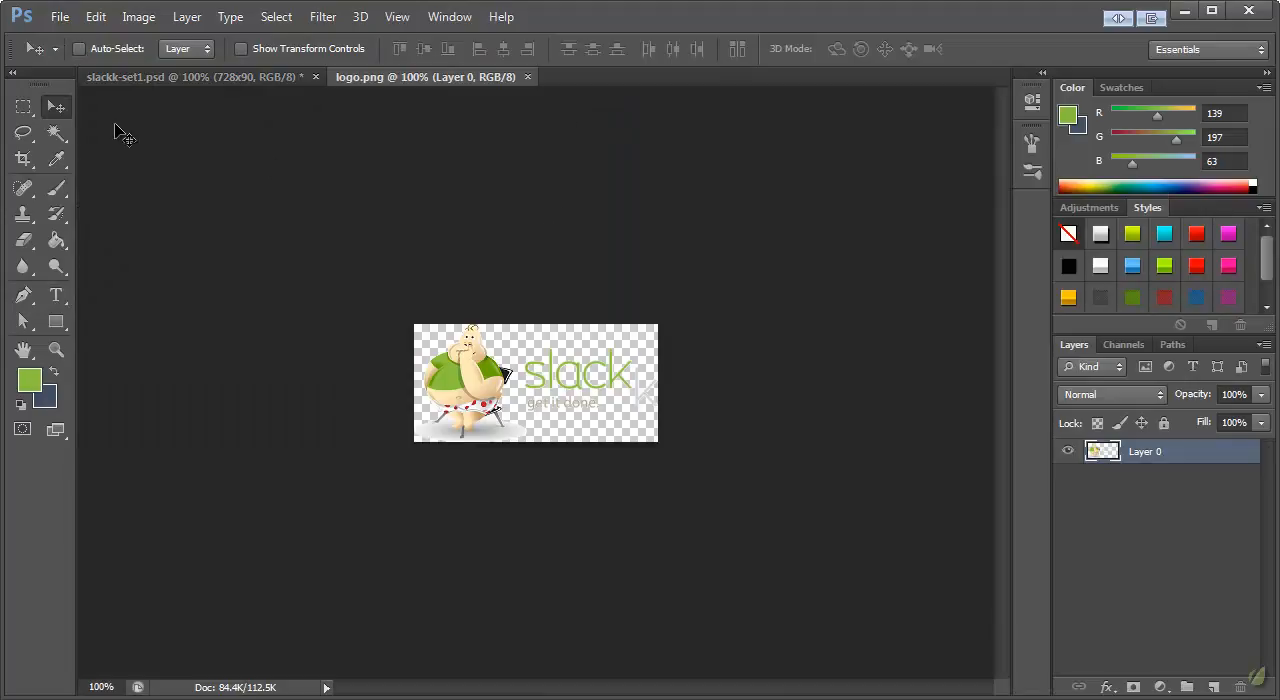
{"action": "left_click", "coordinate": [23, 106]}
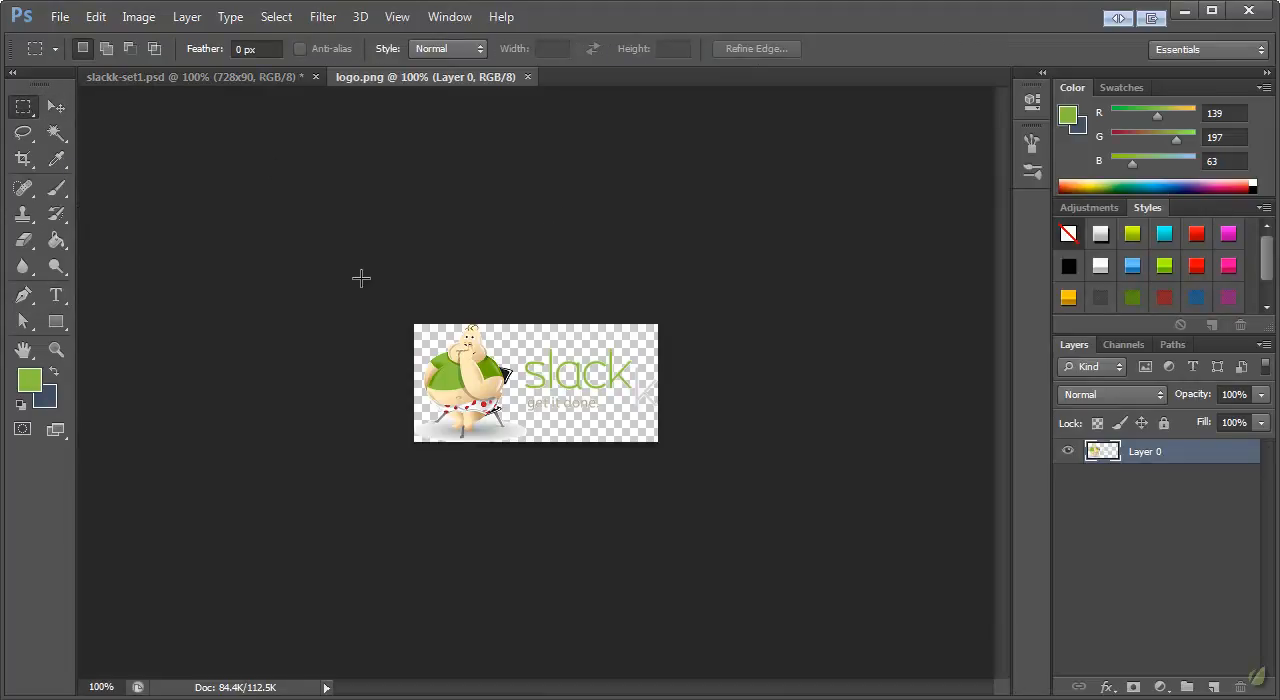
{"action": "left_click_drag", "start_coordinate": [378, 310], "coordinate": [523, 516]}
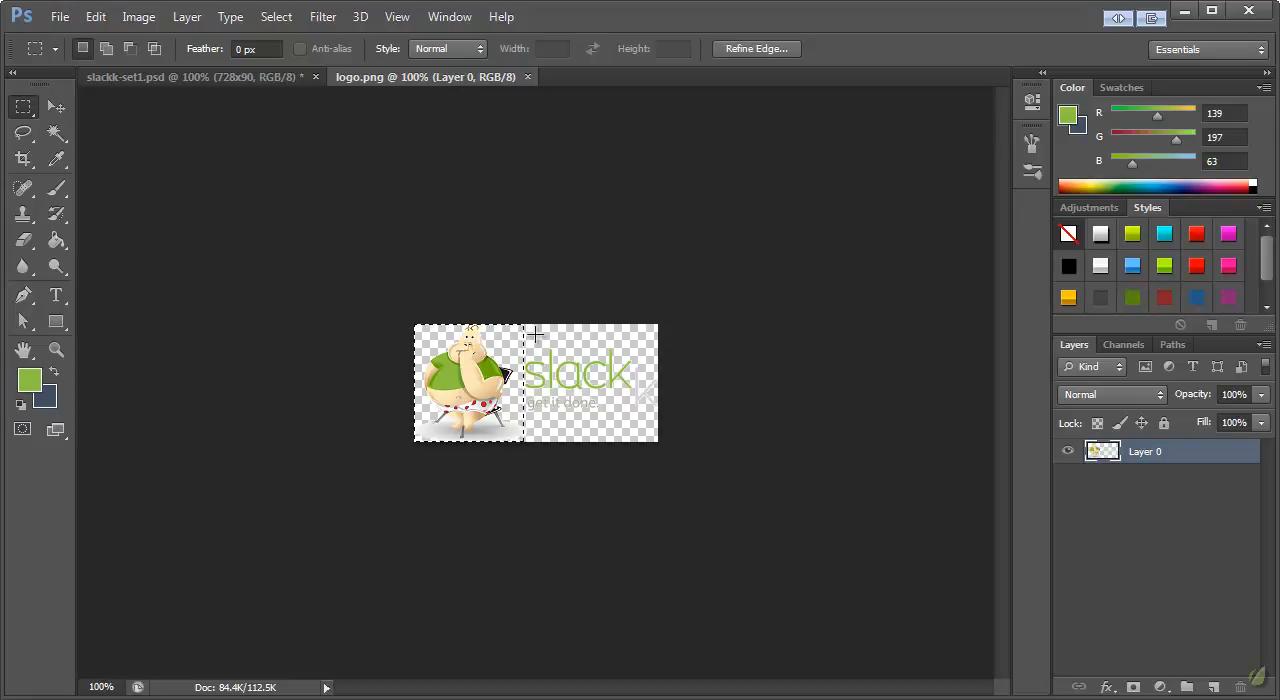
In slackk-set1.psd, create a layer named Logo above Rectangle 1 in the 728x90 group, using Rectangle 1 as its clipping mask
{"action": "left_click", "coordinate": [234, 80]}
{"action": "key", "text": "v"}
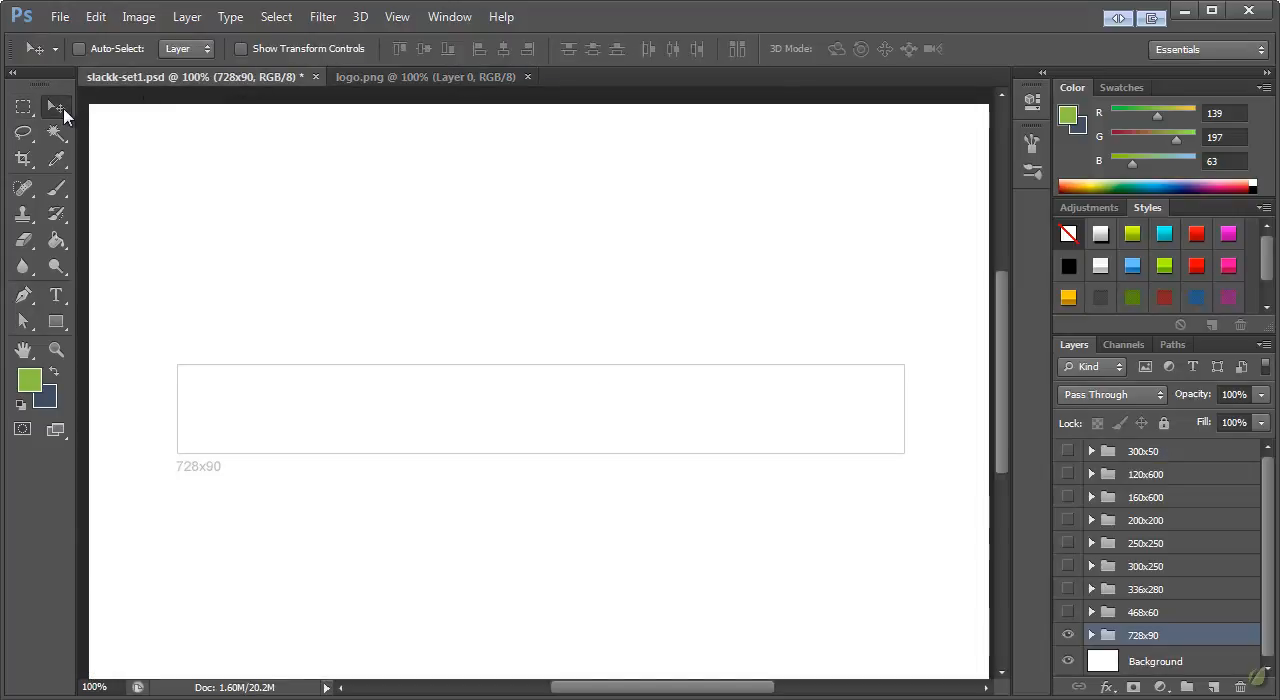
{"action": "left_click", "coordinate": [1091, 635]}
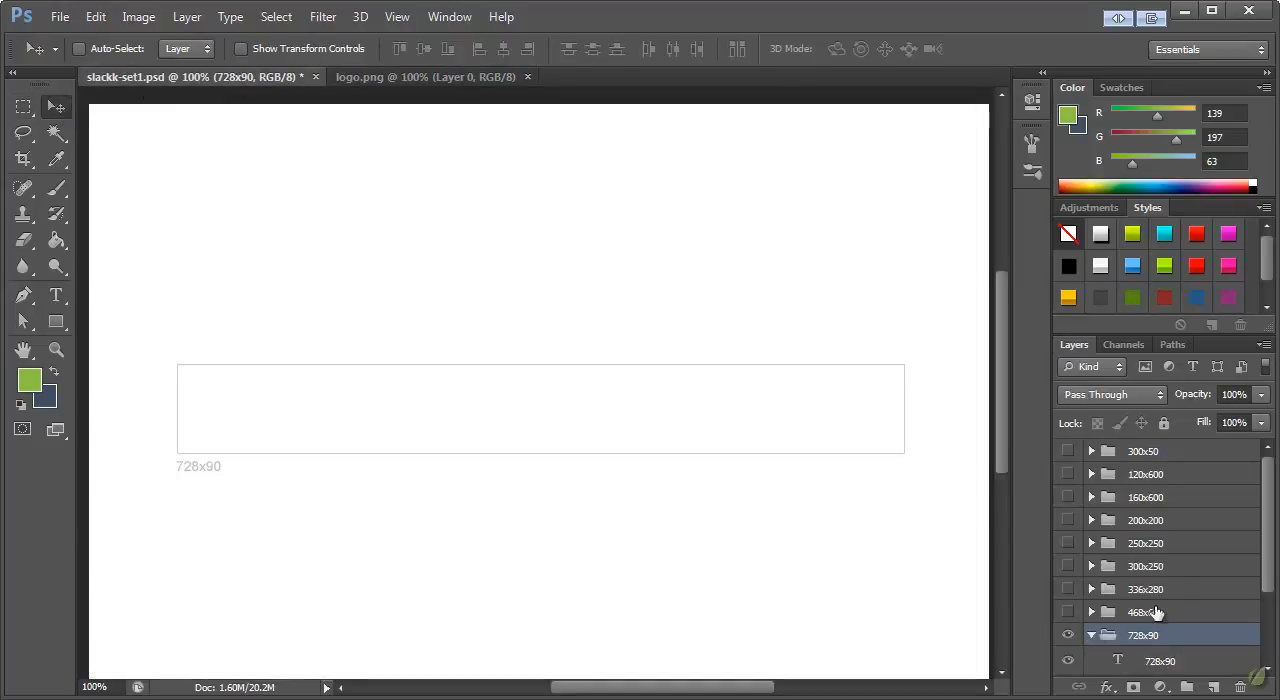
{"action": "scroll", "coordinate": [1192, 555], "scroll_direction": "down", "scroll_amount": 2}
{"action": "scroll", "coordinate": [1185, 574], "scroll_direction": "down", "scroll_amount": 1}
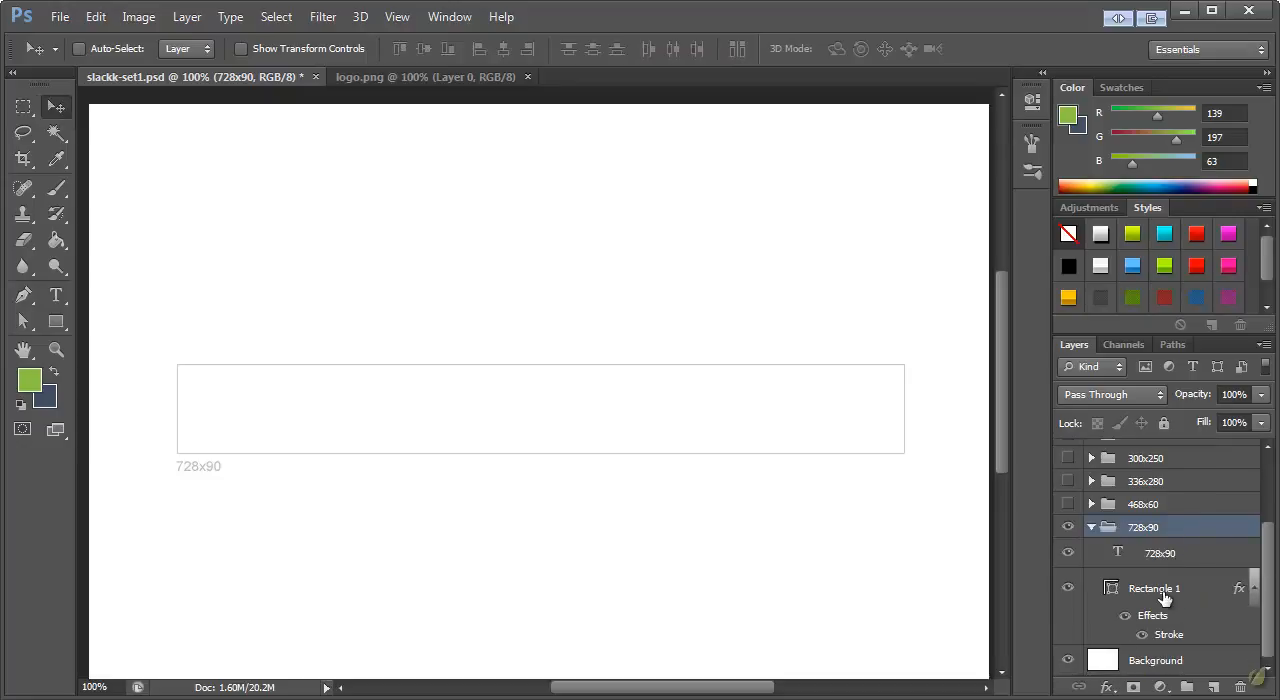
{"action": "left_click", "coordinate": [1165, 592]}
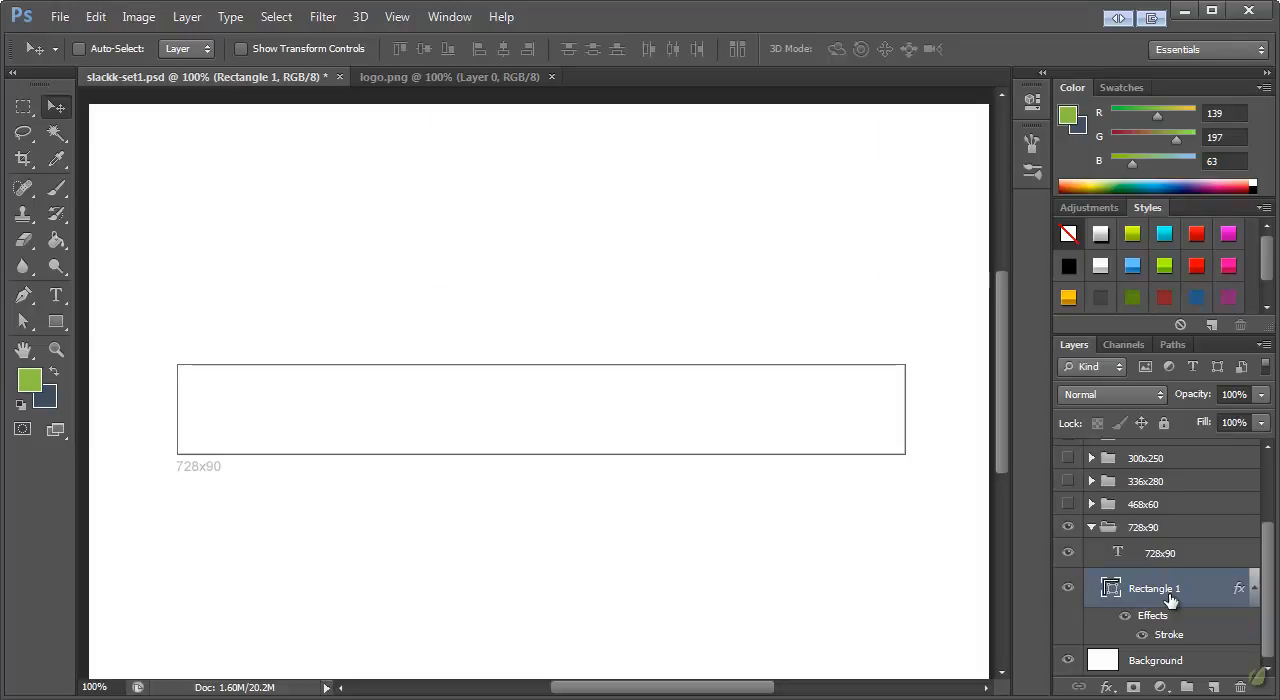
{"action": "key", "text": "ctrl+shift+n"}
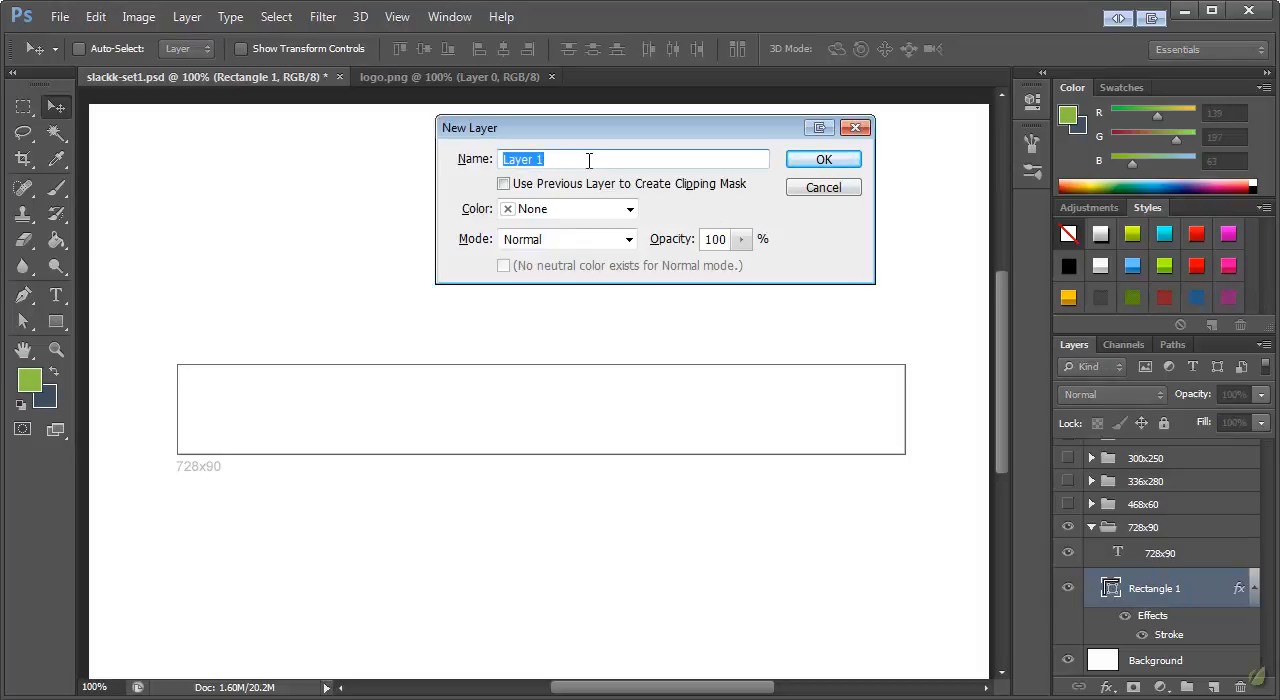
{"action": "type", "text": "Logo"}
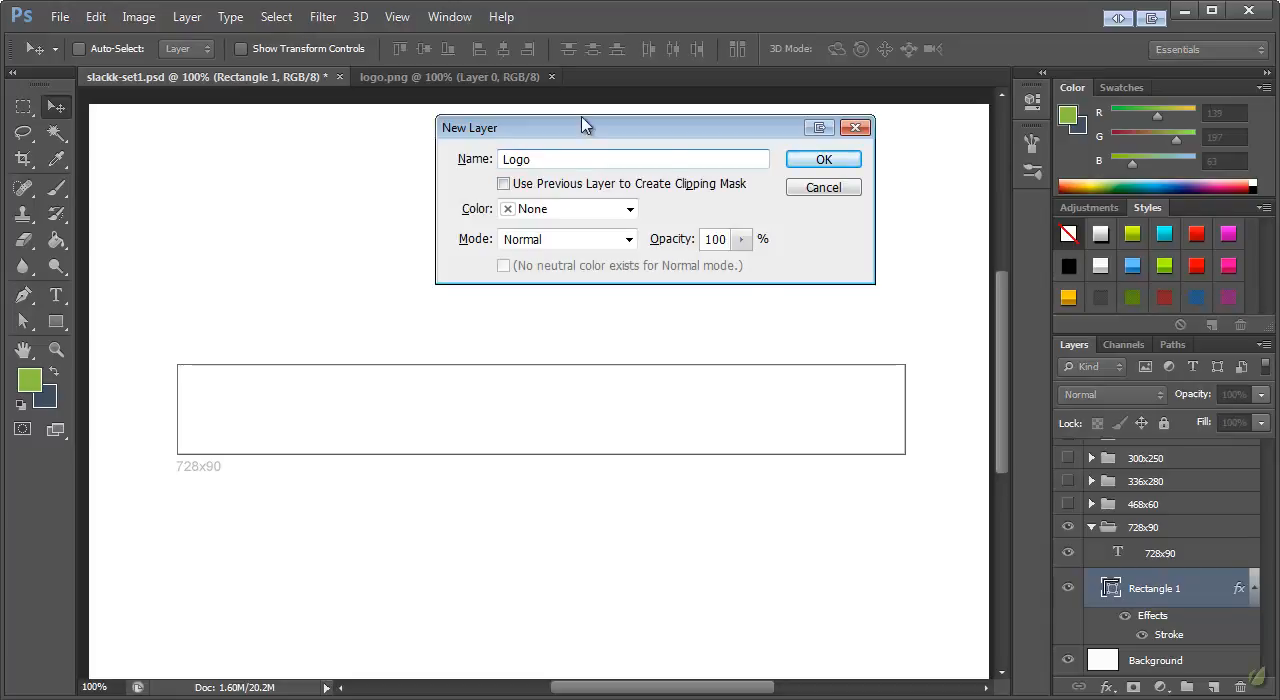
{"action": "left_click", "coordinate": [646, 186]}
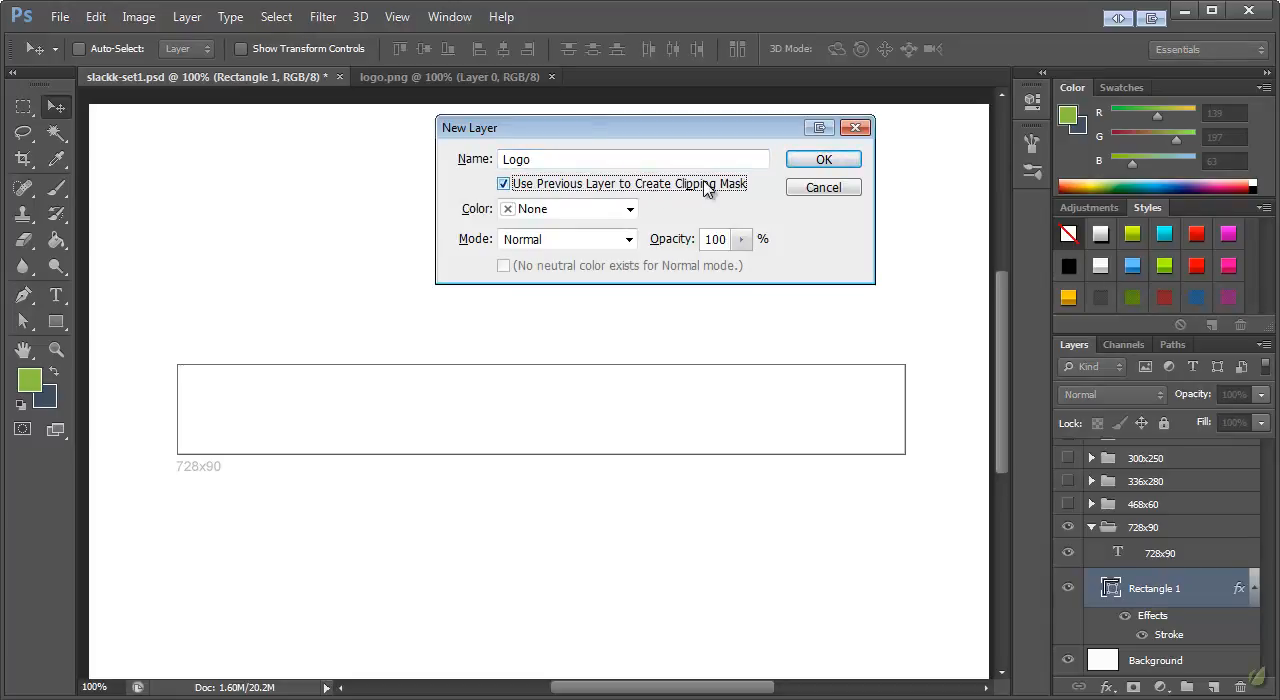
{"action": "left_click", "coordinate": [817, 162]}
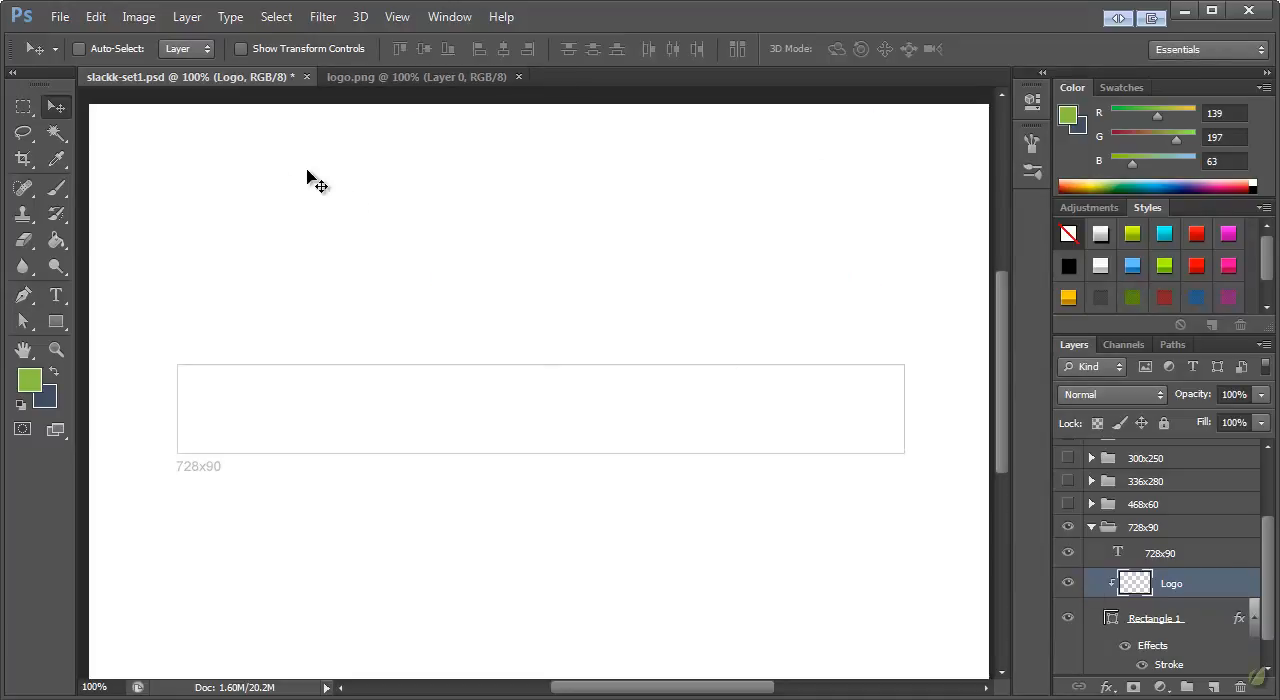
Paste the mascot into the Logo layer and position it at the left end of the 728x90 banner
{"action": "key", "text": "ctrl+v"}
{"action": "left_click_drag", "start_coordinate": [530, 400], "coordinate": [230, 436]}
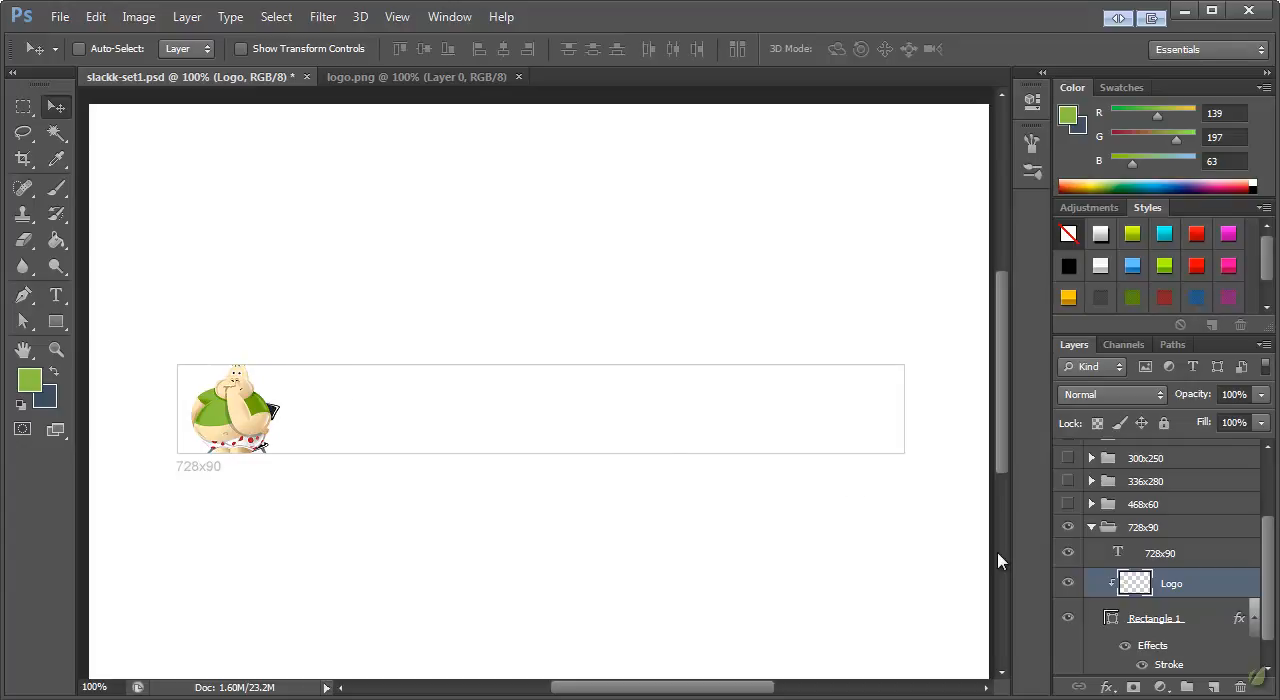
Add a Gradient Overlay to the 728x90 banner's Rectangle 1 layer and turn off Blend Clipped Layers as Group
{"action": "left_click", "coordinate": [1176, 622]}
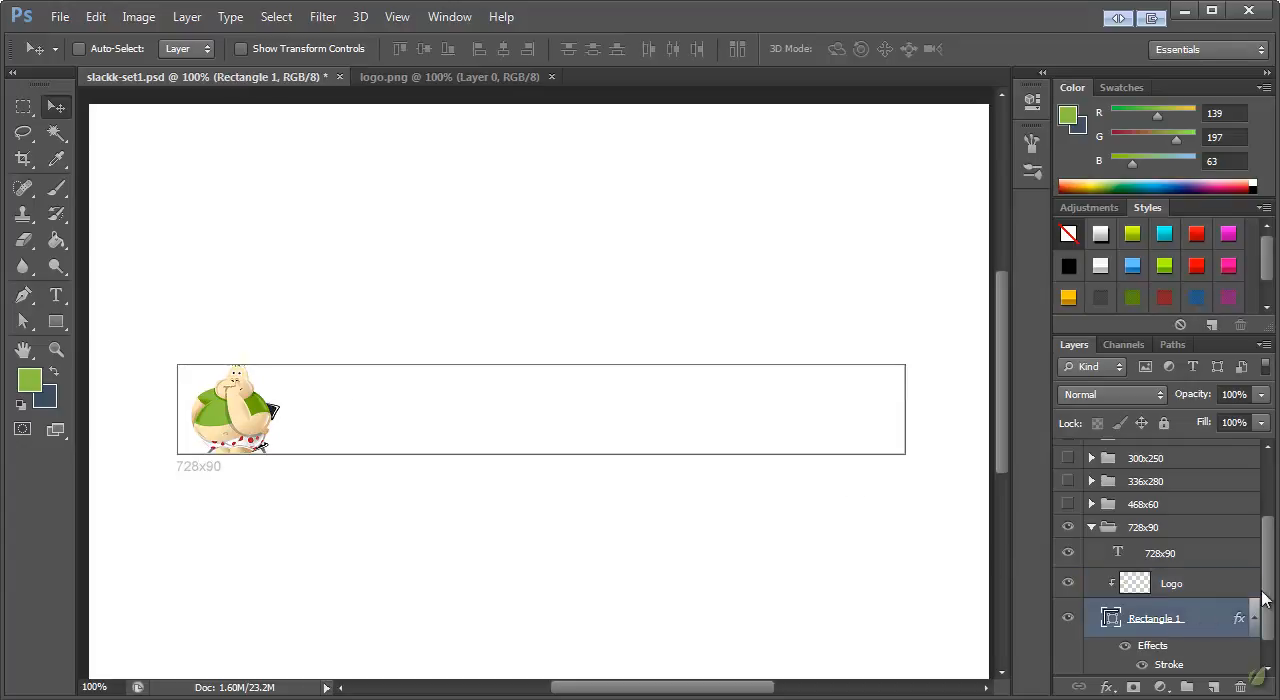
{"action": "scroll", "coordinate": [1270, 590], "scroll_direction": "down", "scroll_amount": 1}
{"action": "left_click", "coordinate": [1178, 590]}
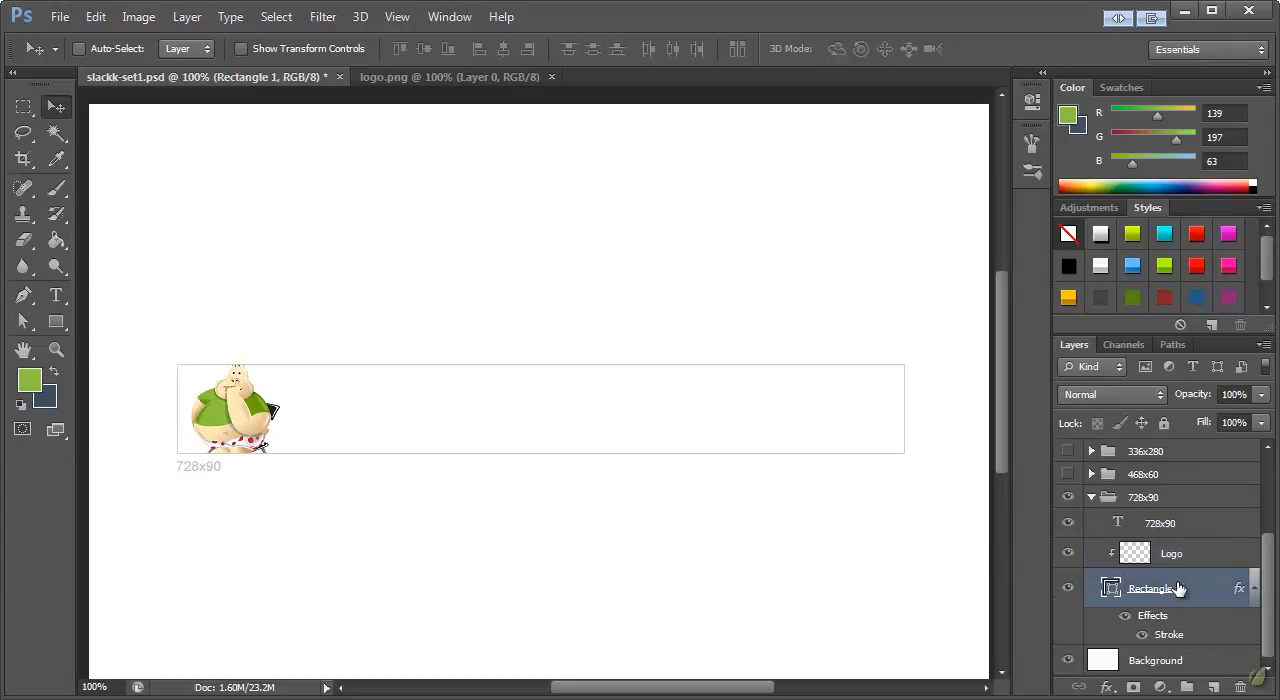
{"action": "double_click", "coordinate": [1170, 640]}
{"action": "mouse_move", "coordinate": [846, 440]}
{"action": "left_mouse_down"}
{"action": "mouse_move", "coordinate": [766, 211]}
{"action": "mouse_move", "coordinate": [688, 162]}
{"action": "left_mouse_up"}
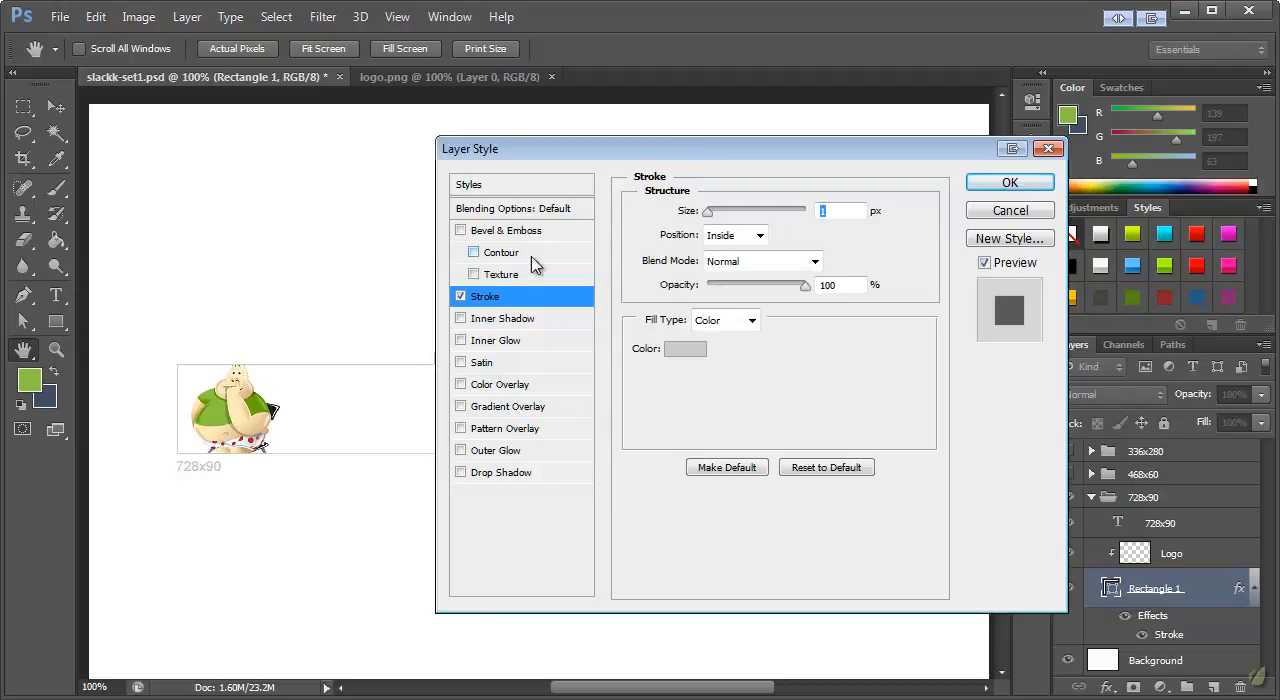
{"action": "left_click_drag", "start_coordinate": [560, 150], "coordinate": [690, 144]}
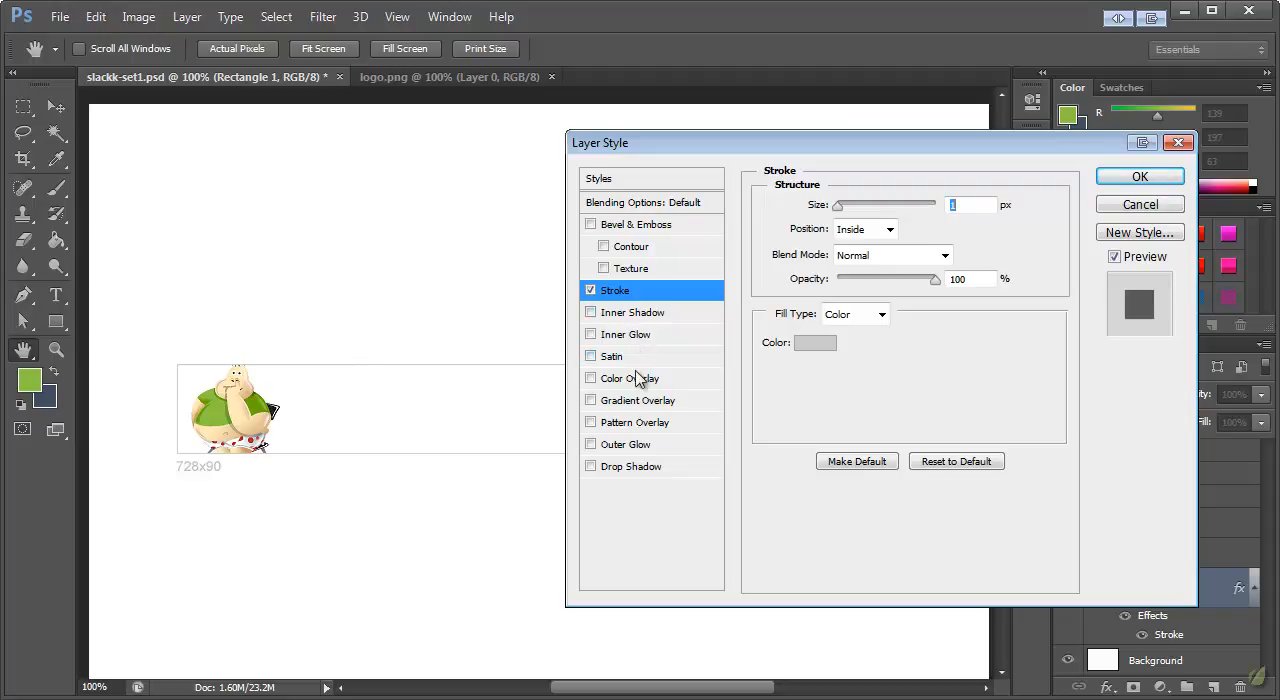
{"action": "left_click", "coordinate": [636, 400]}
{"action": "left_click_drag", "start_coordinate": [705, 130], "coordinate": [768, 236]}
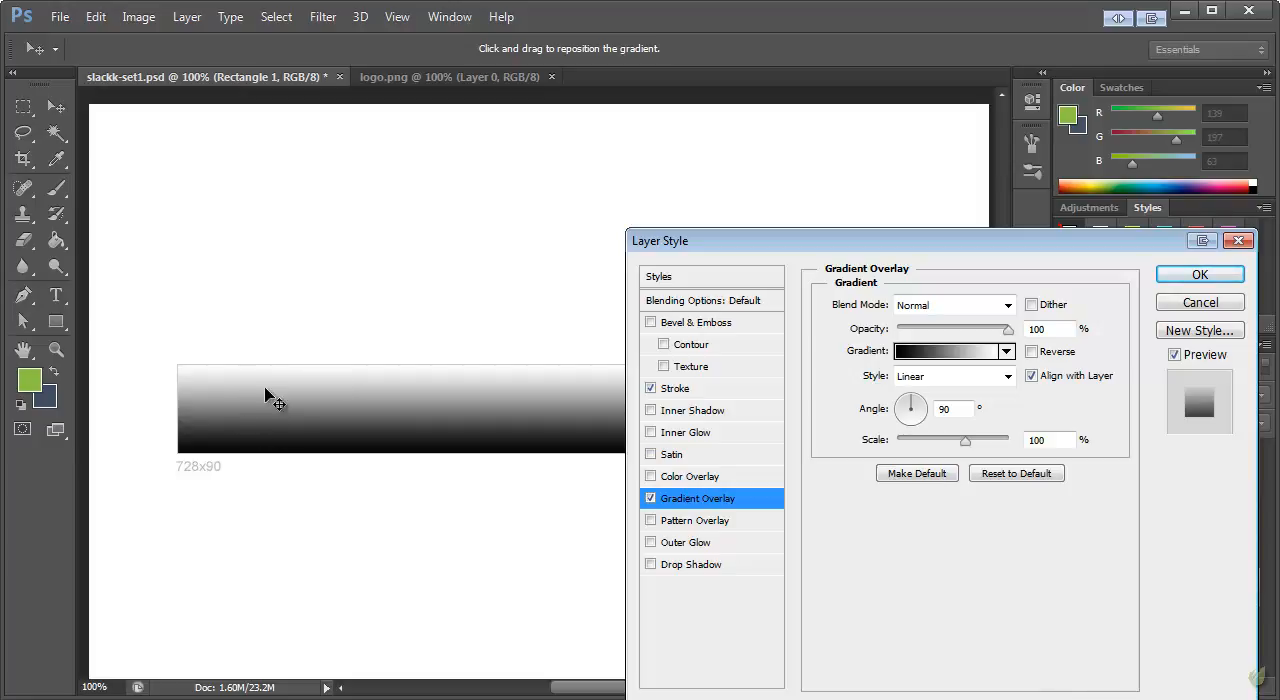
{"action": "left_click", "coordinate": [692, 302]}
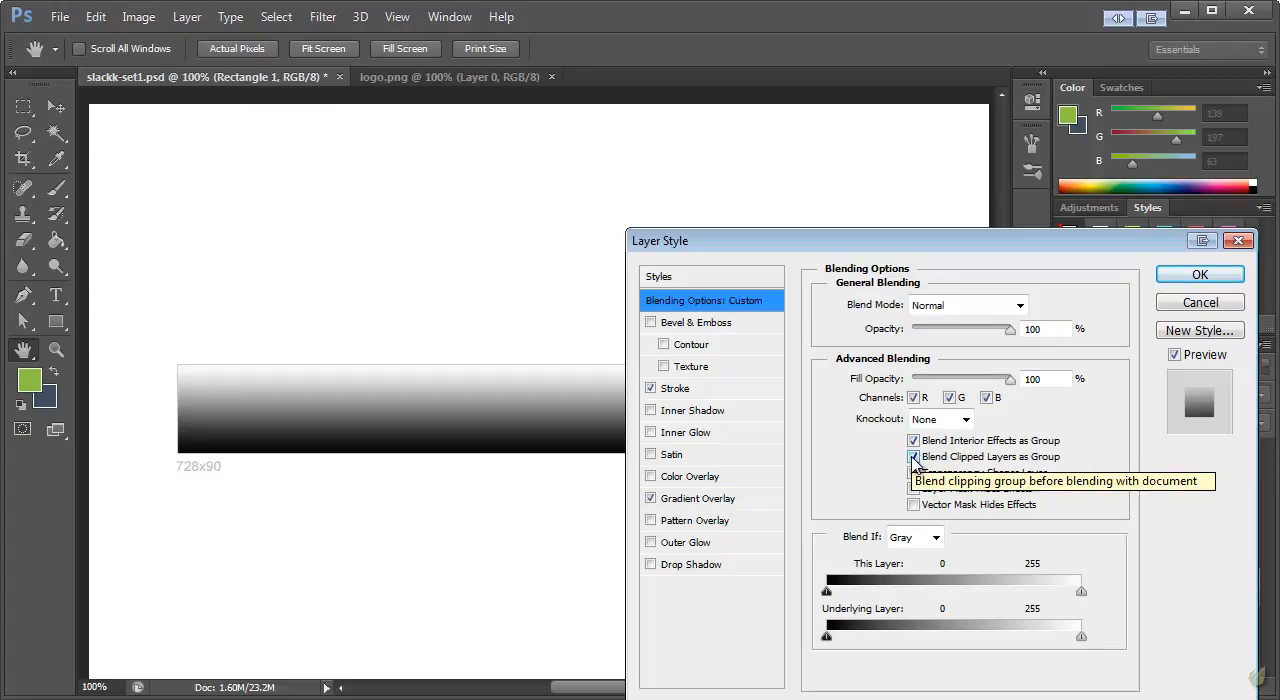
{"action": "left_click", "coordinate": [913, 457]}
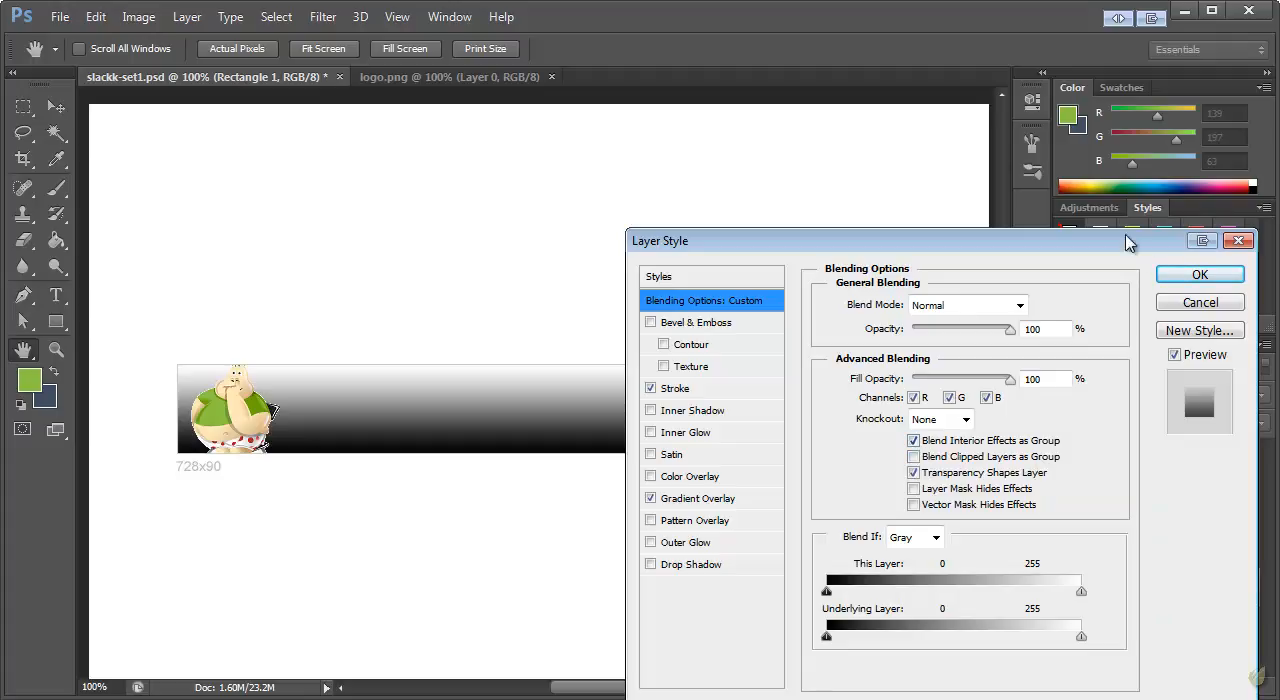
In Rectangle 1's Gradient Overlay, recolour the black gradient stop to beige ddd0ba, starting from a colour sampled off the mascot's skin
{"action": "left_click", "coordinate": [675, 500]}
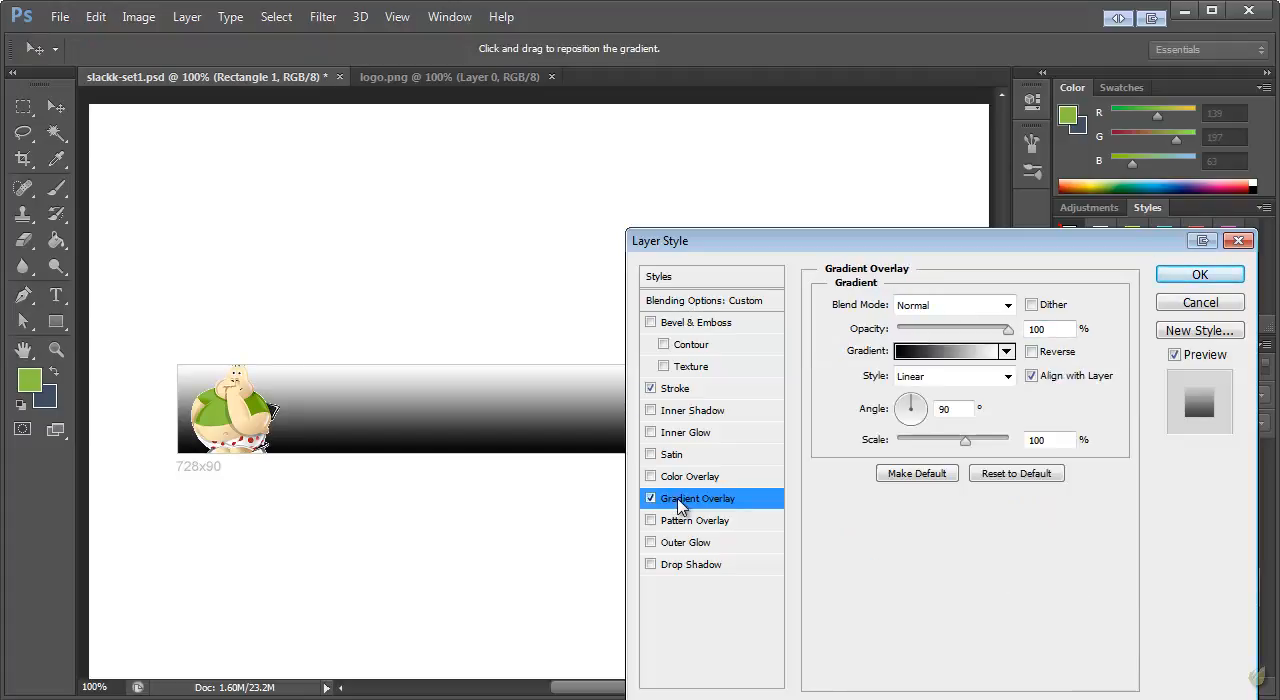
{"action": "left_click", "coordinate": [912, 352]}
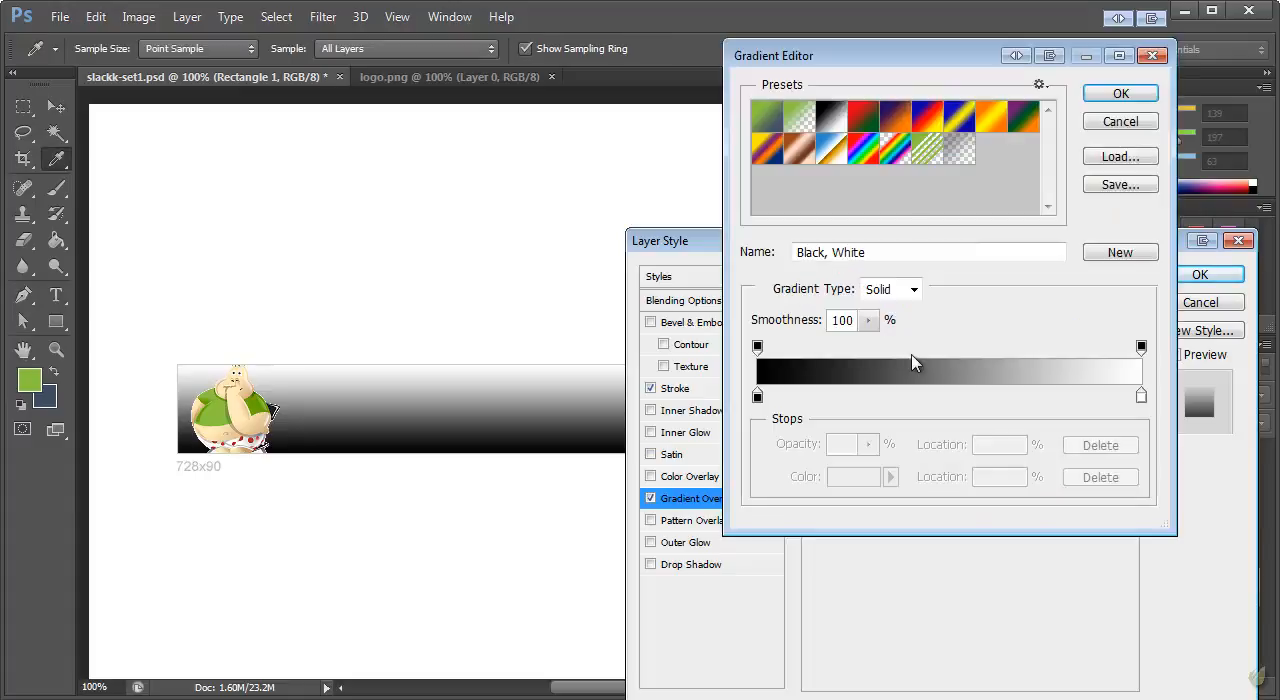
{"action": "left_click_drag", "start_coordinate": [886, 52], "coordinate": [852, 96]}
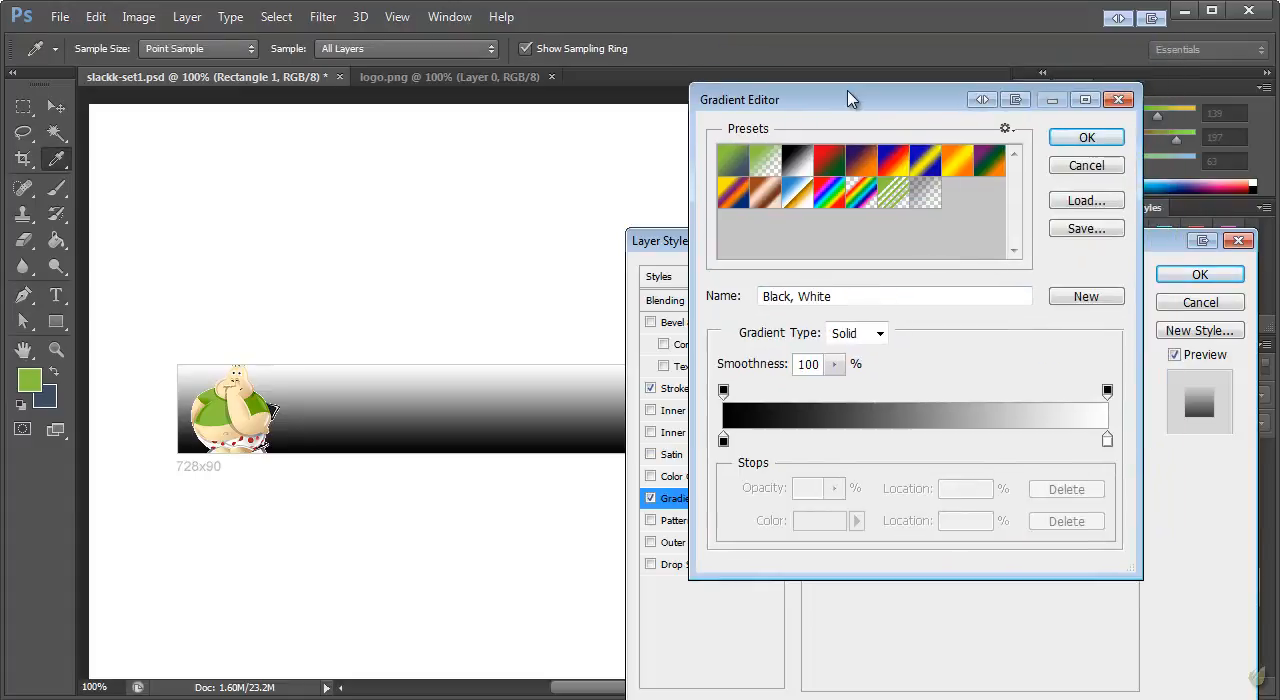
{"action": "left_click", "coordinate": [724, 441]}
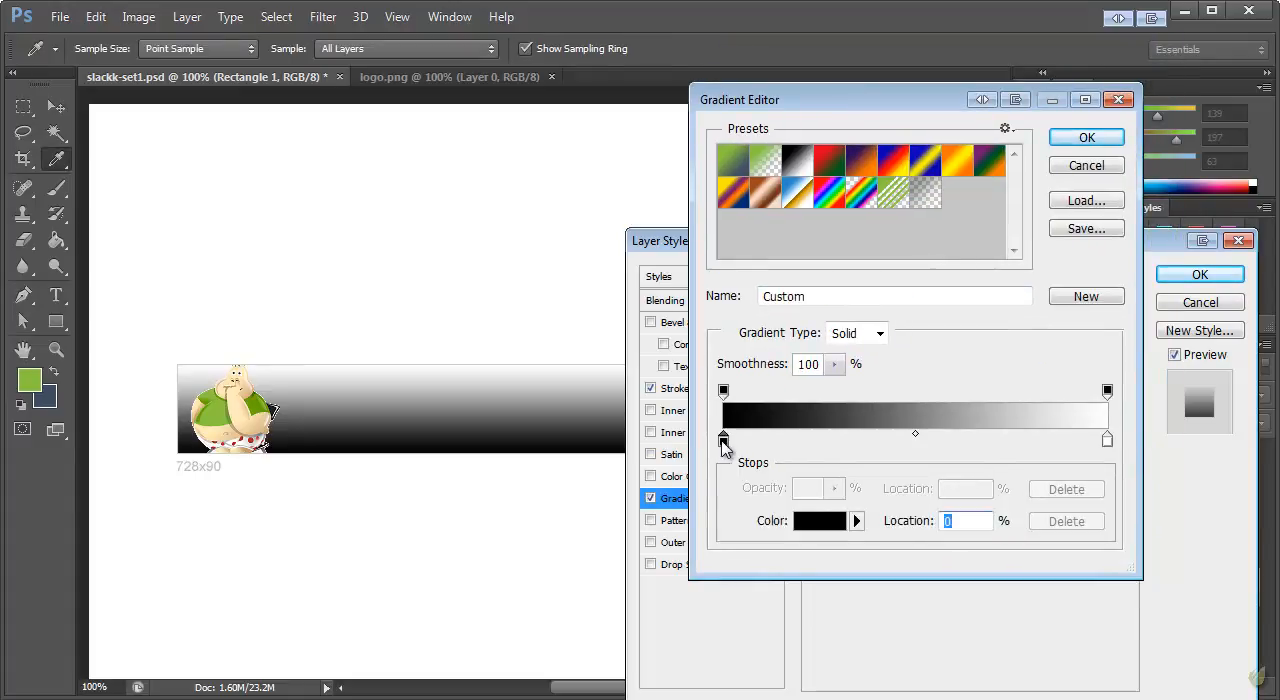
{"action": "double_click", "coordinate": [724, 441]}
{"action": "left_click_drag", "start_coordinate": [697, 0], "coordinate": [741, 308]}
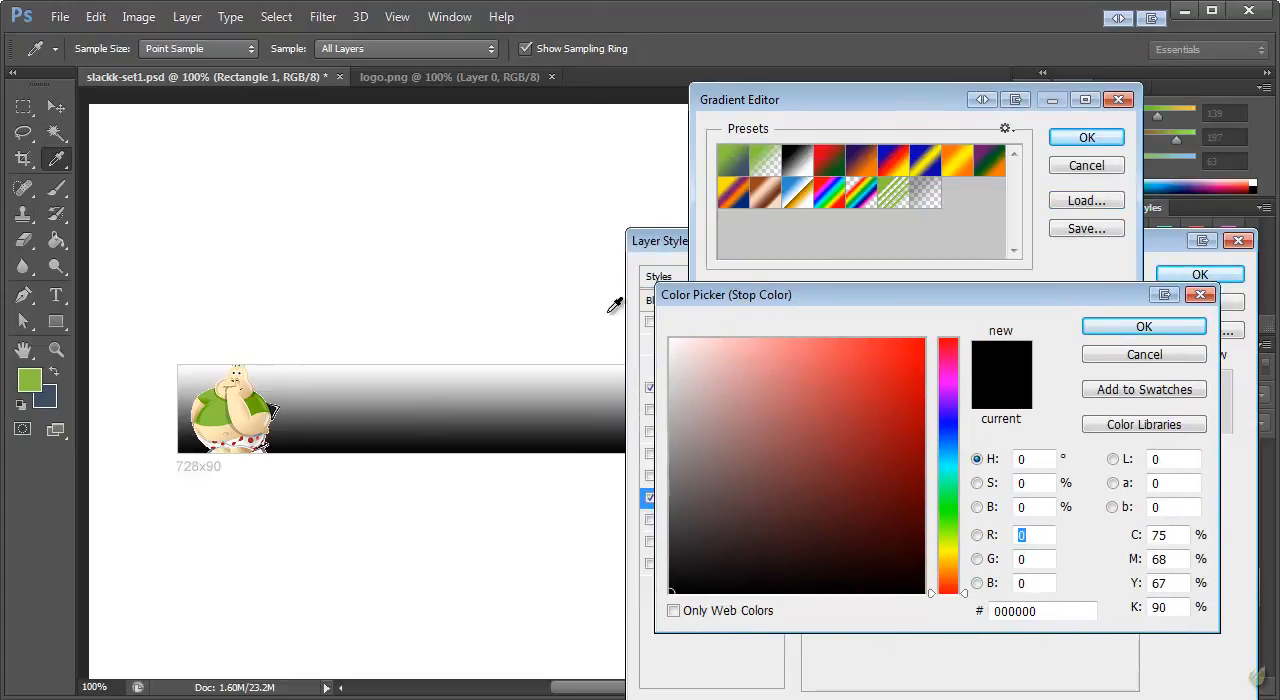
{"action": "left_click", "coordinate": [234, 434]}
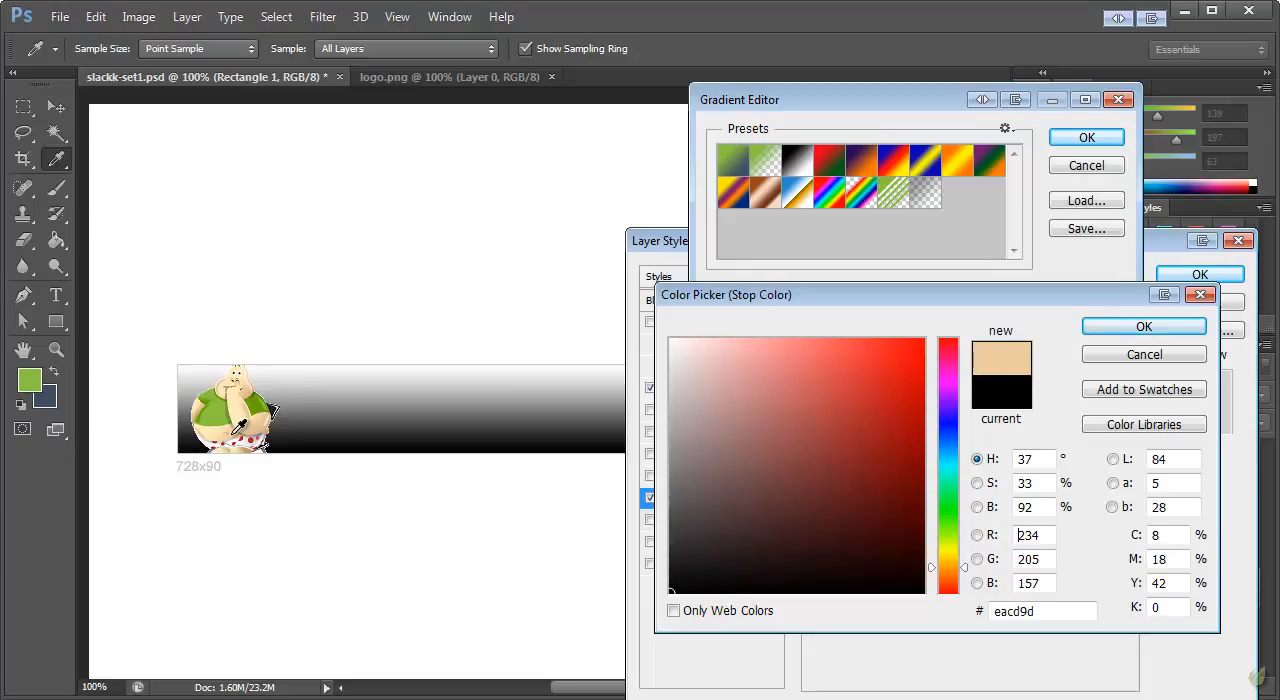
{"action": "left_click", "coordinate": [722, 376]}
{"action": "left_click_drag", "start_coordinate": [722, 376], "coordinate": [709, 372]}
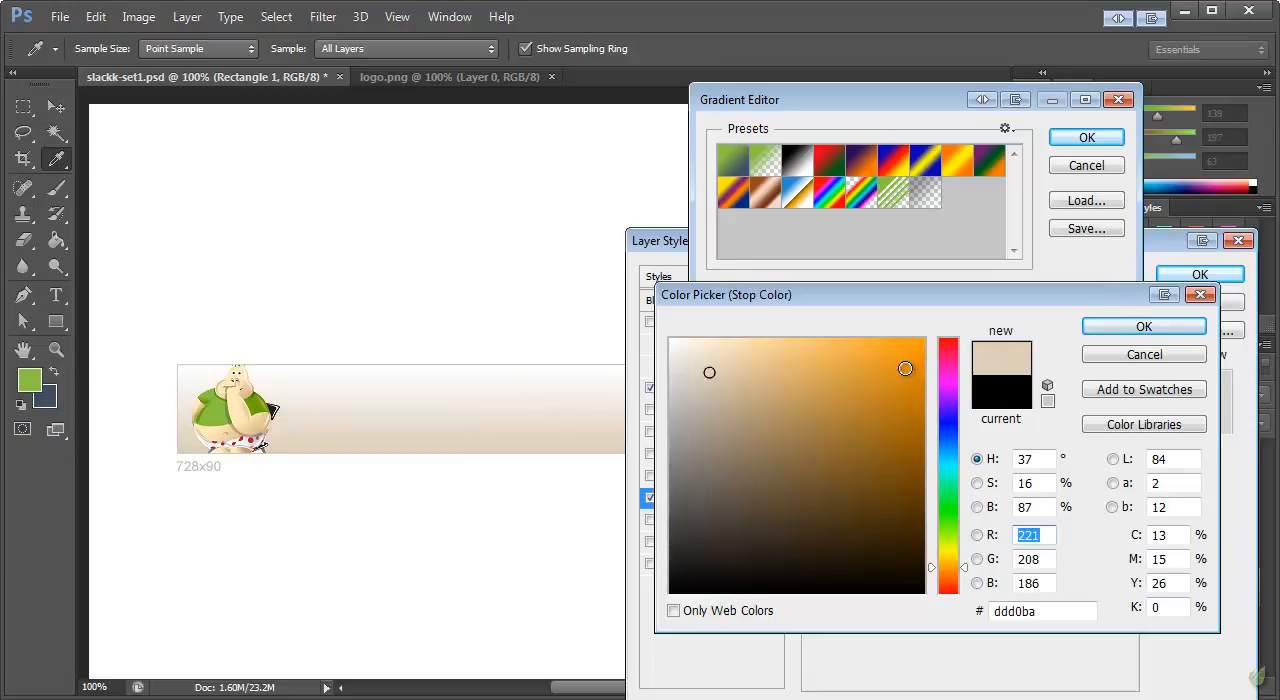
{"action": "left_click", "coordinate": [1128, 326]}
Recolour the gradient's white end stop to light cream f5ecd8, based on a sampled mascot skin tone, and accept the gradient
{"action": "left_click", "coordinate": [1107, 441]}
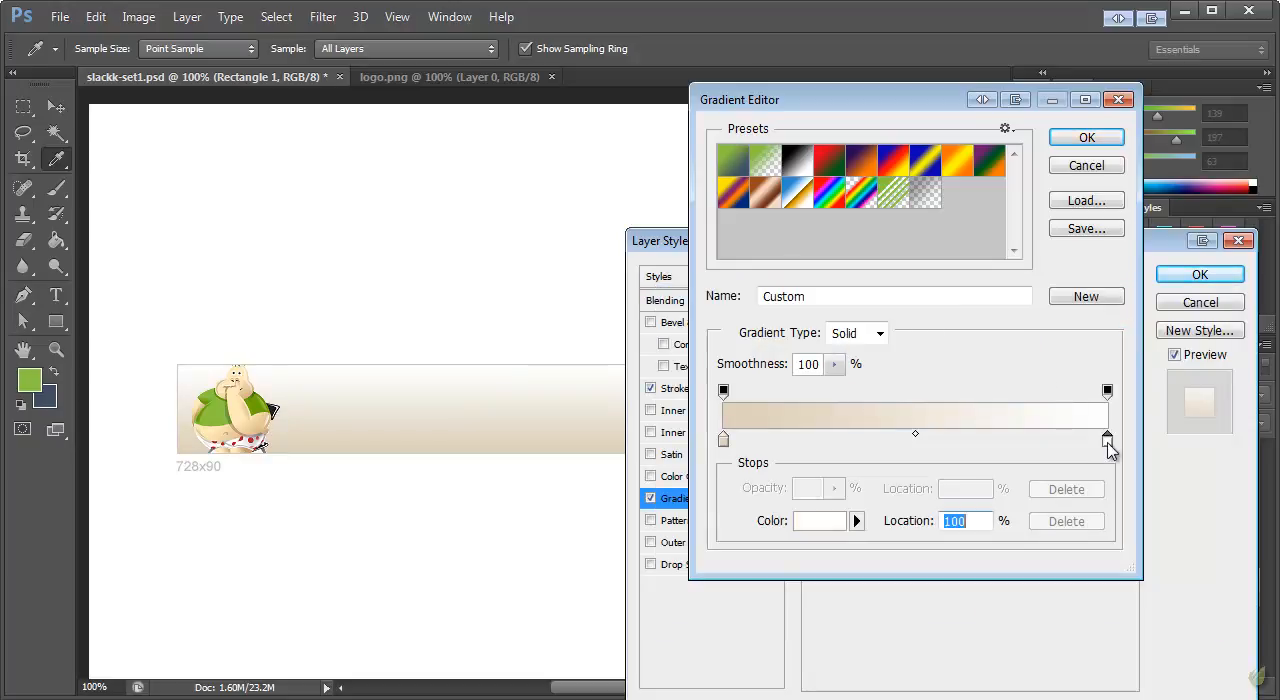
{"action": "double_click", "coordinate": [1109, 444]}
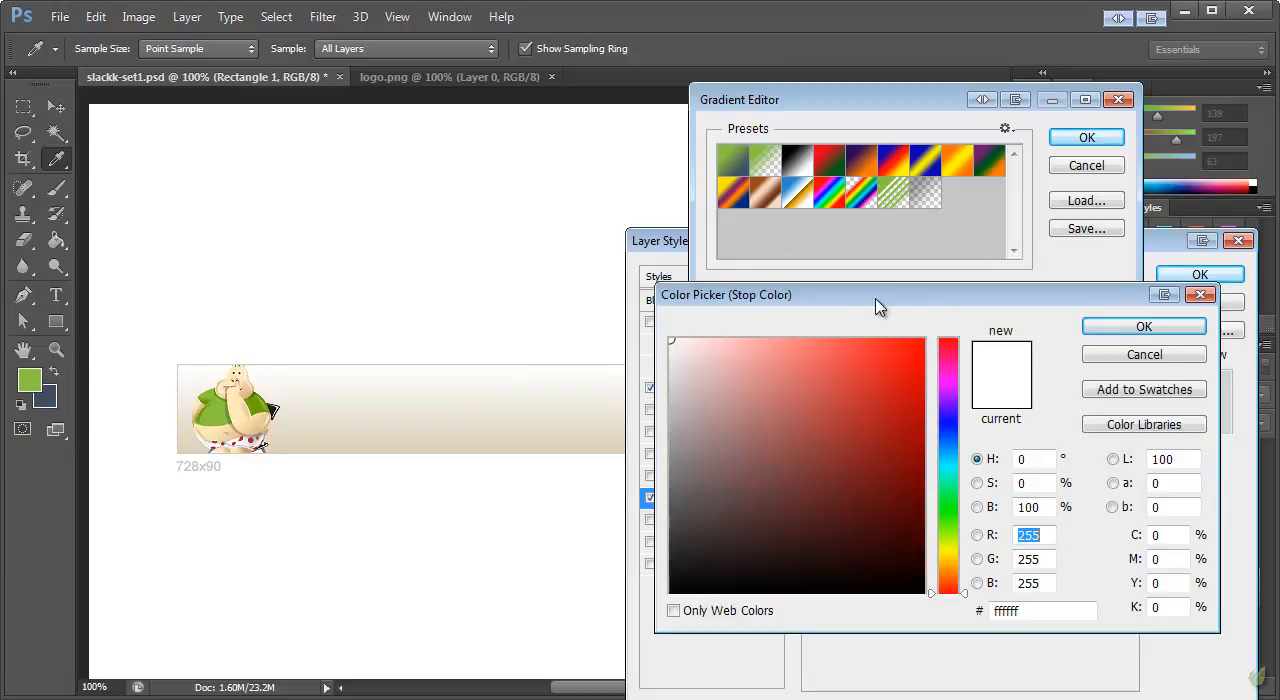
{"action": "left_click_drag", "start_coordinate": [877, 303], "coordinate": [778, 299]}
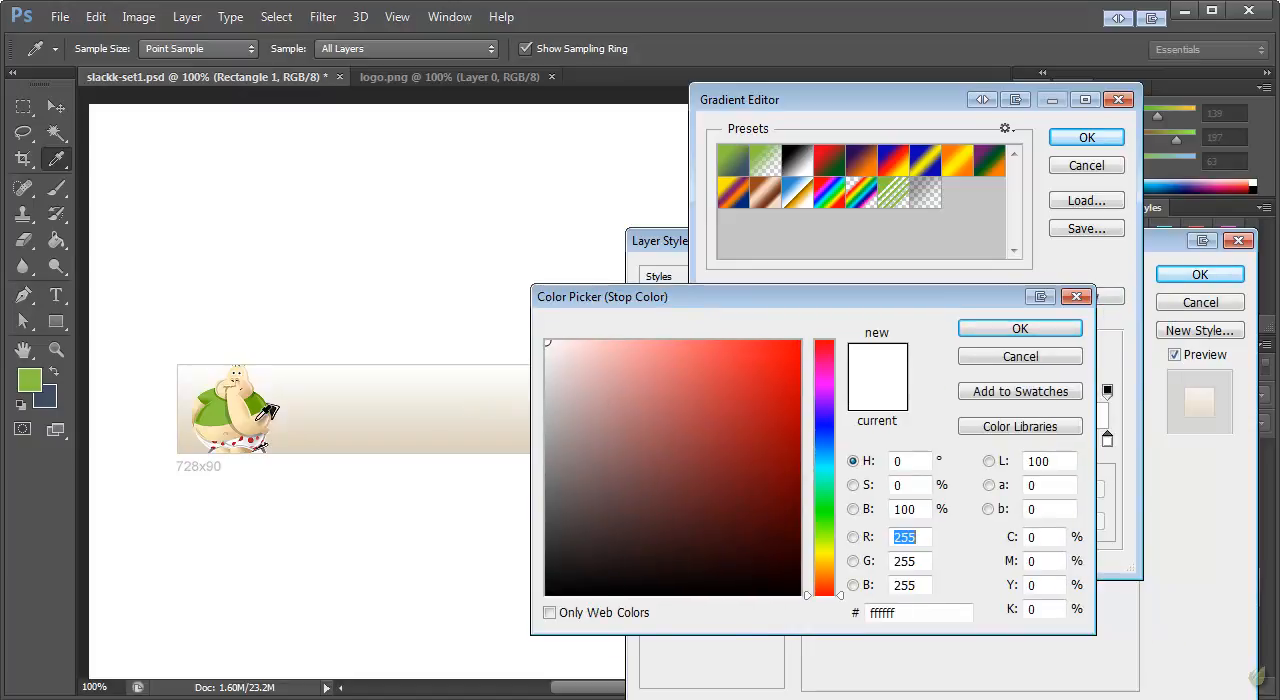
{"action": "left_click", "coordinate": [257, 432]}
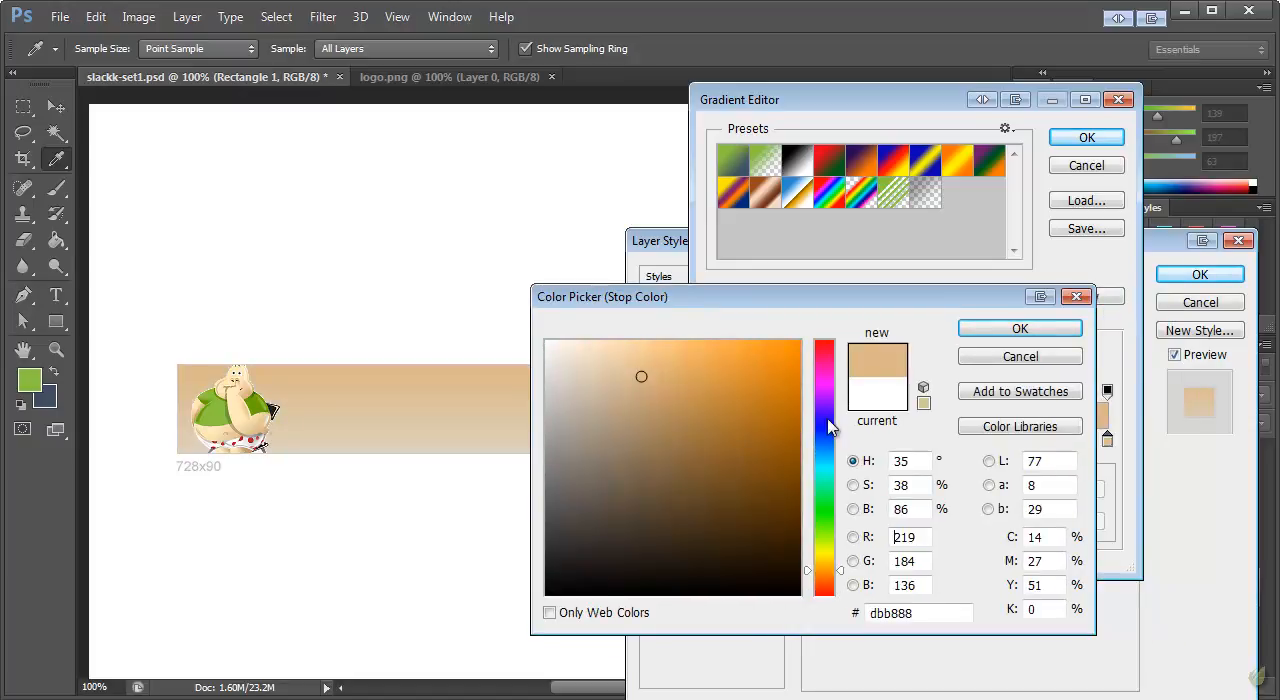
{"action": "left_click", "coordinate": [422, 450]}
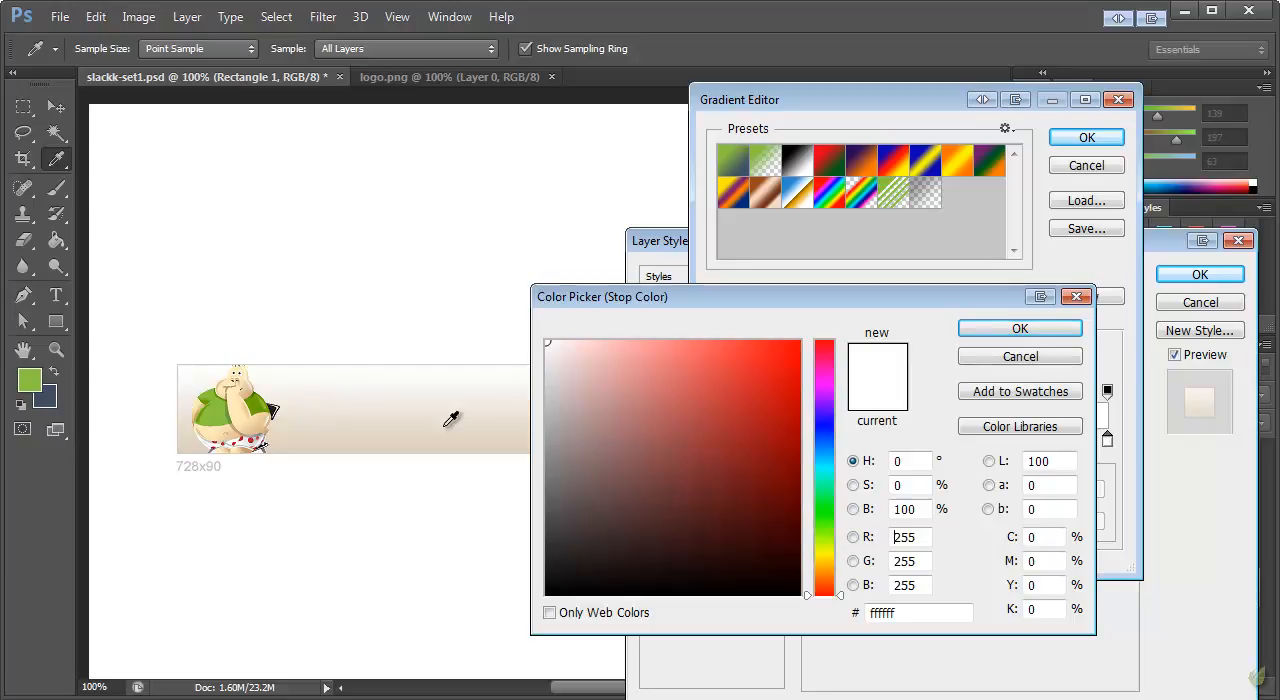
{"action": "left_click", "coordinate": [220, 436]}
{"action": "left_click_drag", "start_coordinate": [592, 354], "coordinate": [575, 350]}
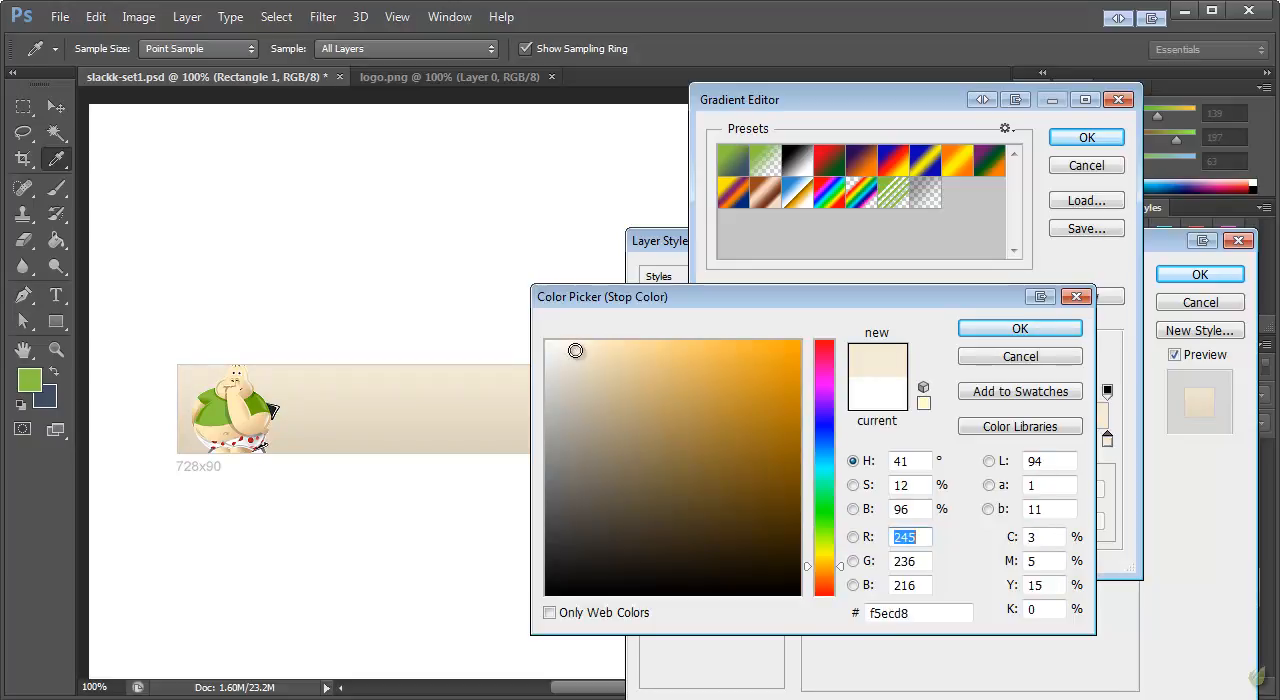
{"action": "left_click", "coordinate": [1015, 332]}
{"action": "left_click", "coordinate": [1098, 166]}
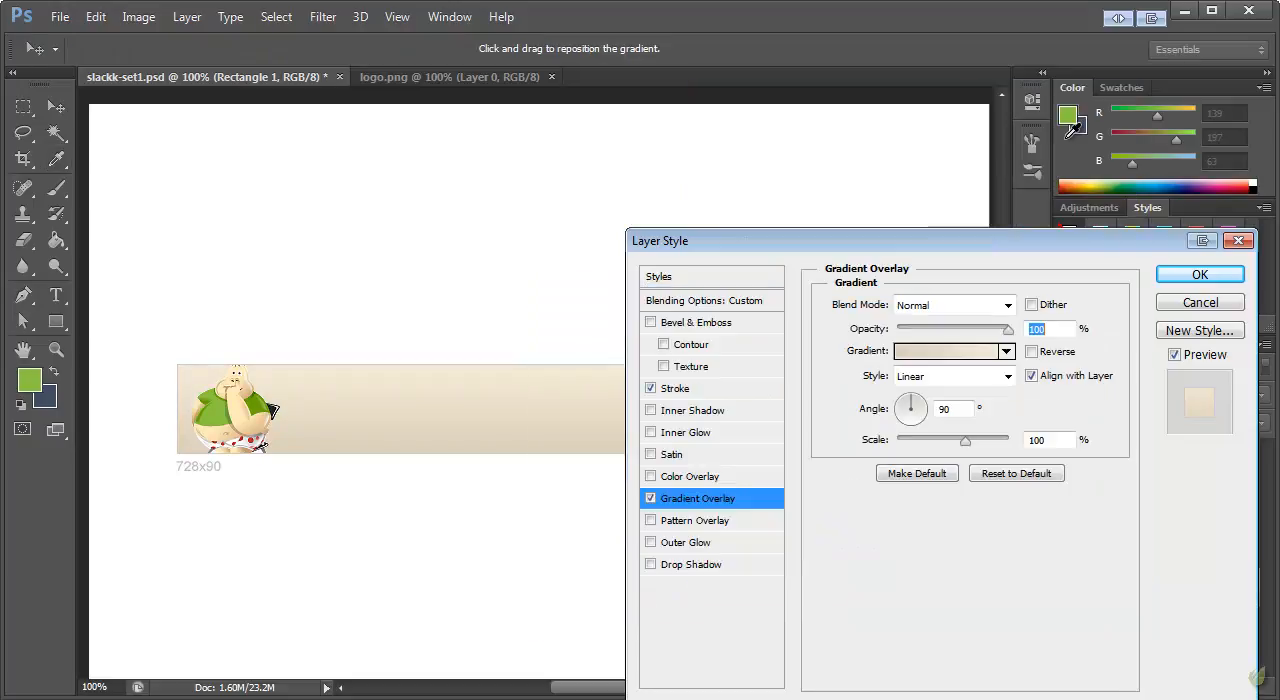
Change the banner rectangle's Stroke colour to a muted tan slightly darker than the gradient
{"action": "left_click", "coordinate": [680, 394]}
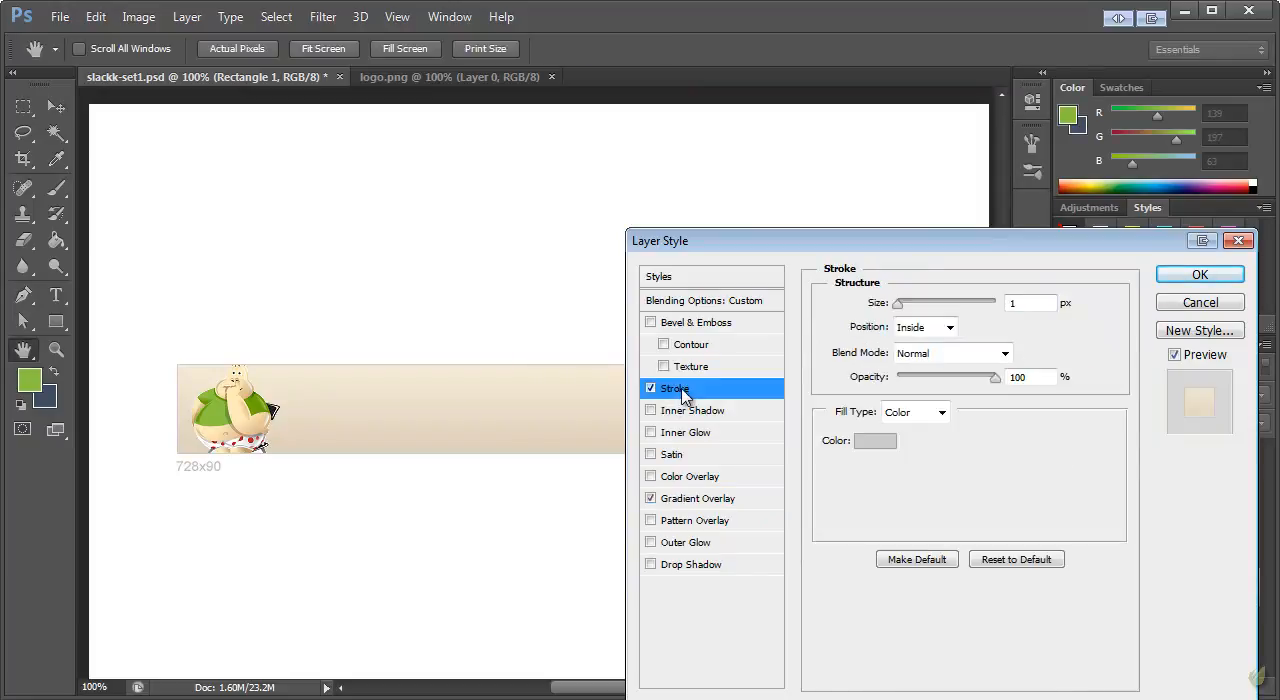
{"action": "left_click", "coordinate": [886, 442]}
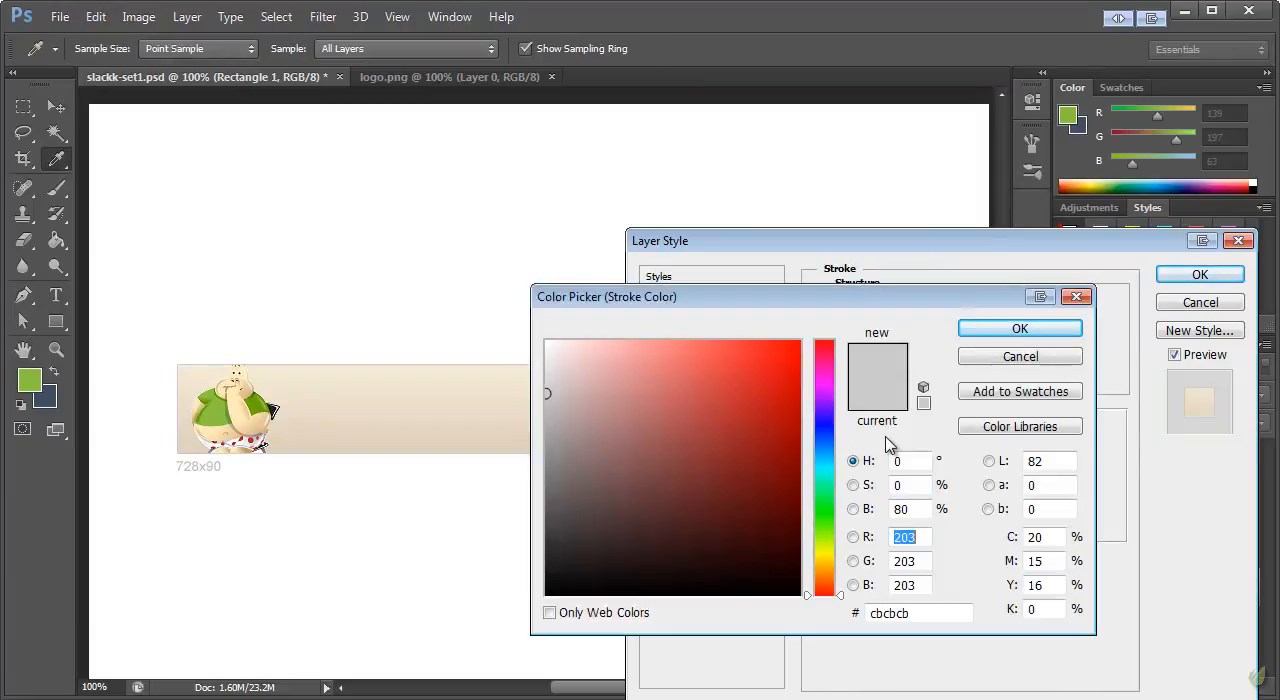
{"action": "left_click", "coordinate": [337, 420]}
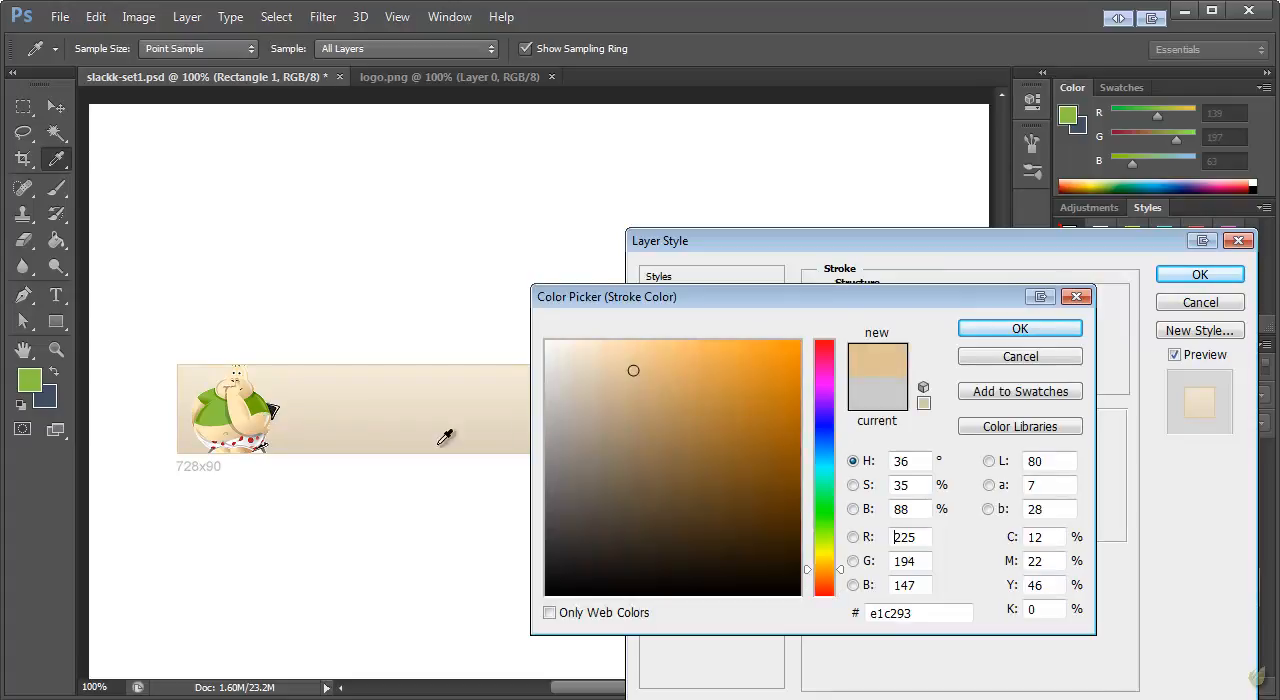
{"action": "mouse_move", "coordinate": [589, 389]}
{"action": "left_mouse_down"}
{"action": "mouse_move", "coordinate": [594, 406]}
{"action": "mouse_move", "coordinate": [587, 397]}
{"action": "left_mouse_up"}
{"action": "left_click", "coordinate": [1010, 329]}
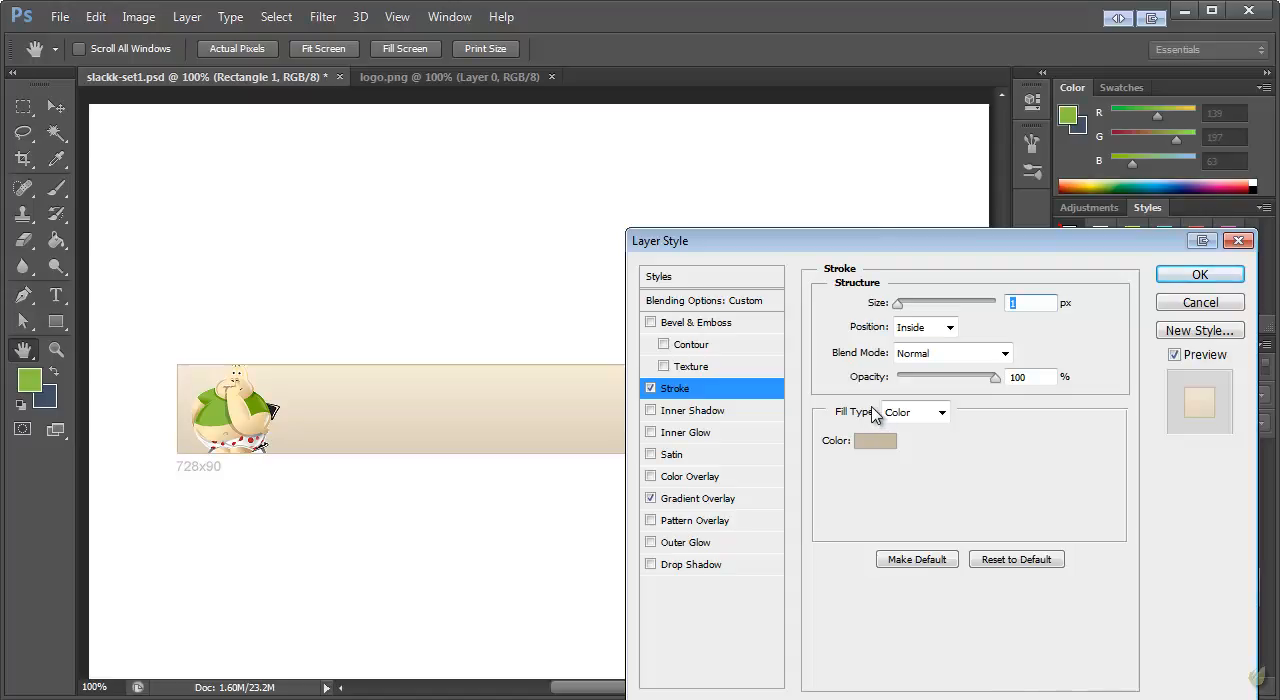
Add an Inner Shadow to the banner rectangle with Normal blend mode and white (ffffff) as its colour
{"action": "left_click", "coordinate": [651, 410]}
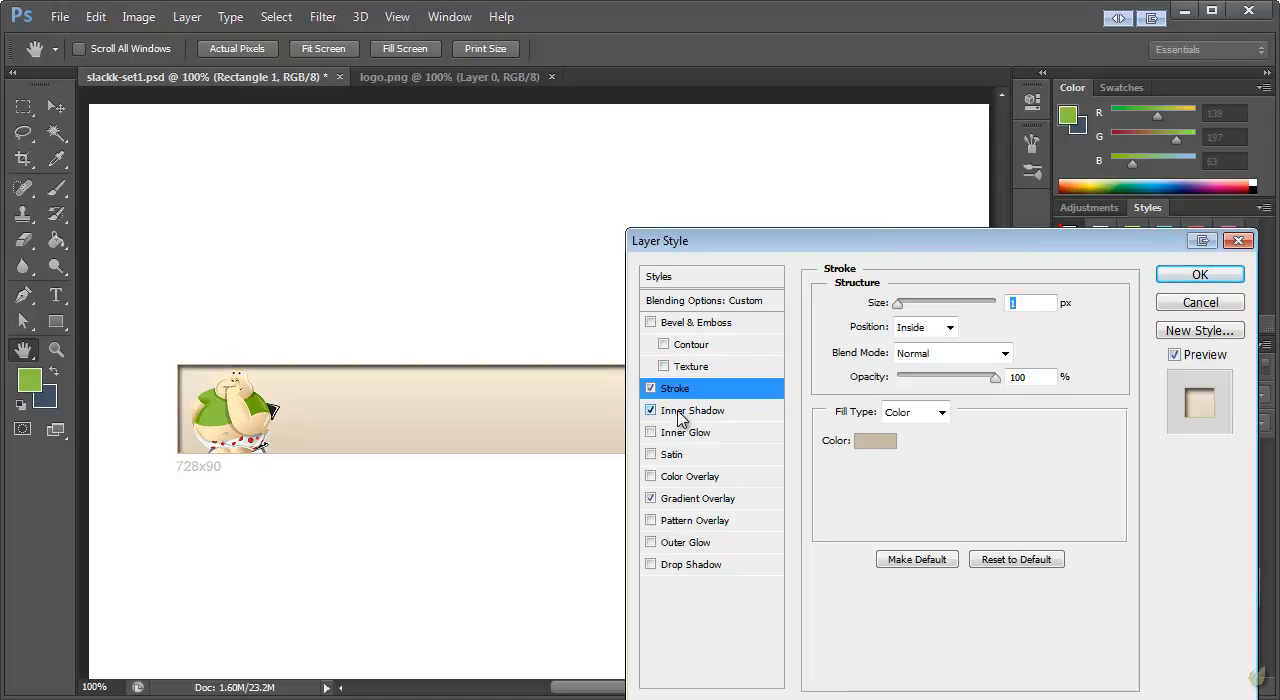
{"action": "left_click", "coordinate": [680, 411]}
{"action": "left_click_drag", "start_coordinate": [831, 246], "coordinate": [765, 88]}
{"action": "left_click", "coordinate": [877, 152]}
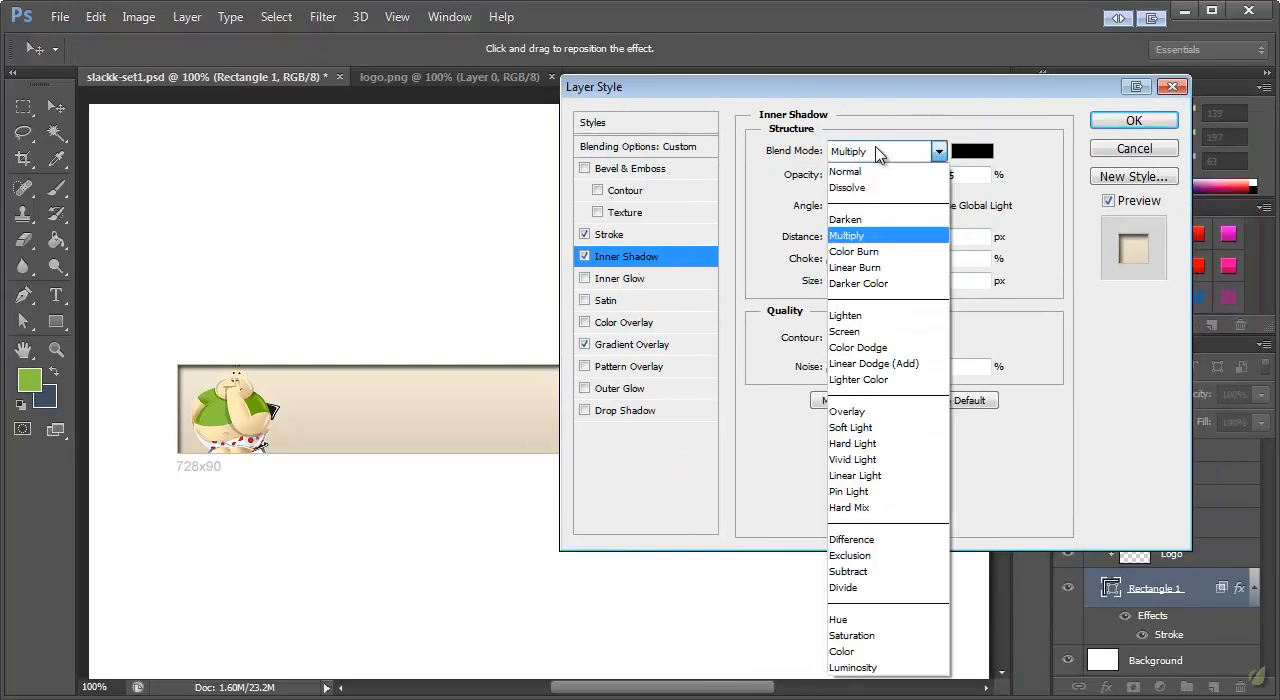
{"action": "left_click", "coordinate": [877, 165]}
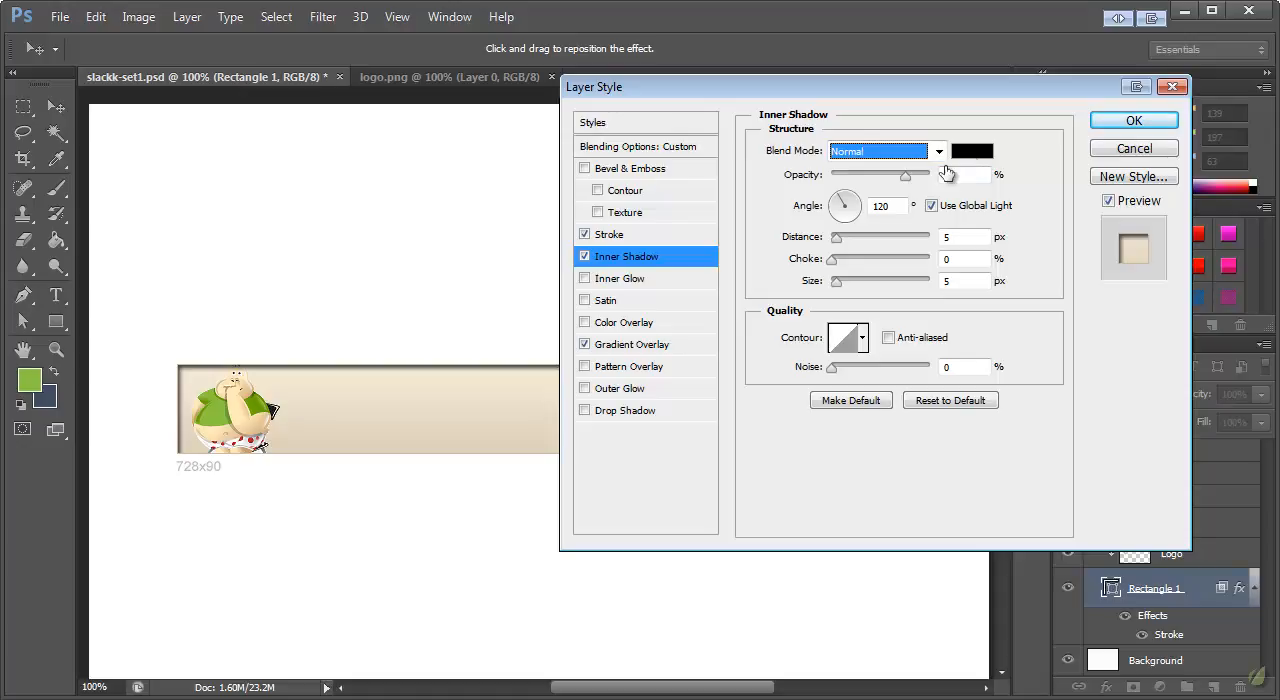
{"action": "left_click", "coordinate": [970, 155]}
{"action": "left_click_drag", "start_coordinate": [591, 360], "coordinate": [546, 342]}
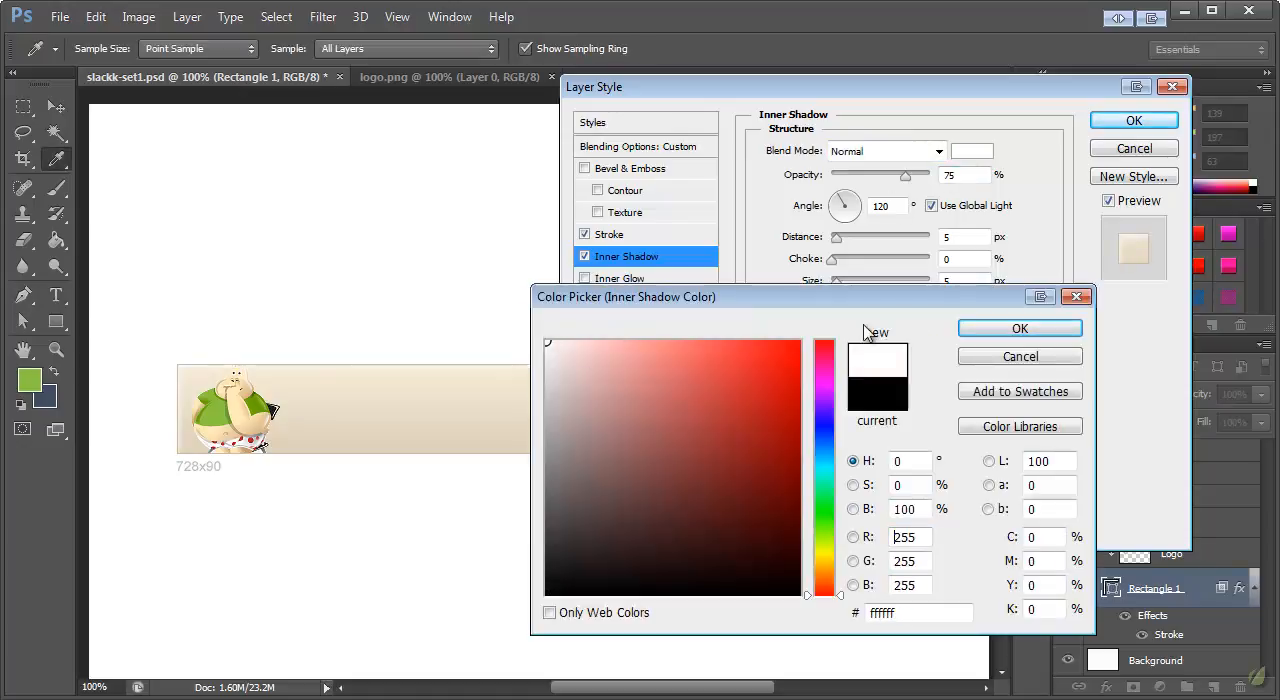
{"action": "left_click", "coordinate": [1020, 328]}
Set the Inner Shadow to 100% opacity, 3 px distance, 0 px size and 140° angle without global light, and apply the layer style
{"action": "double_click", "coordinate": [953, 176]}
{"action": "left_click_drag", "start_coordinate": [910, 184], "coordinate": [940, 186]}
{"action": "left_click", "coordinate": [959, 238]}
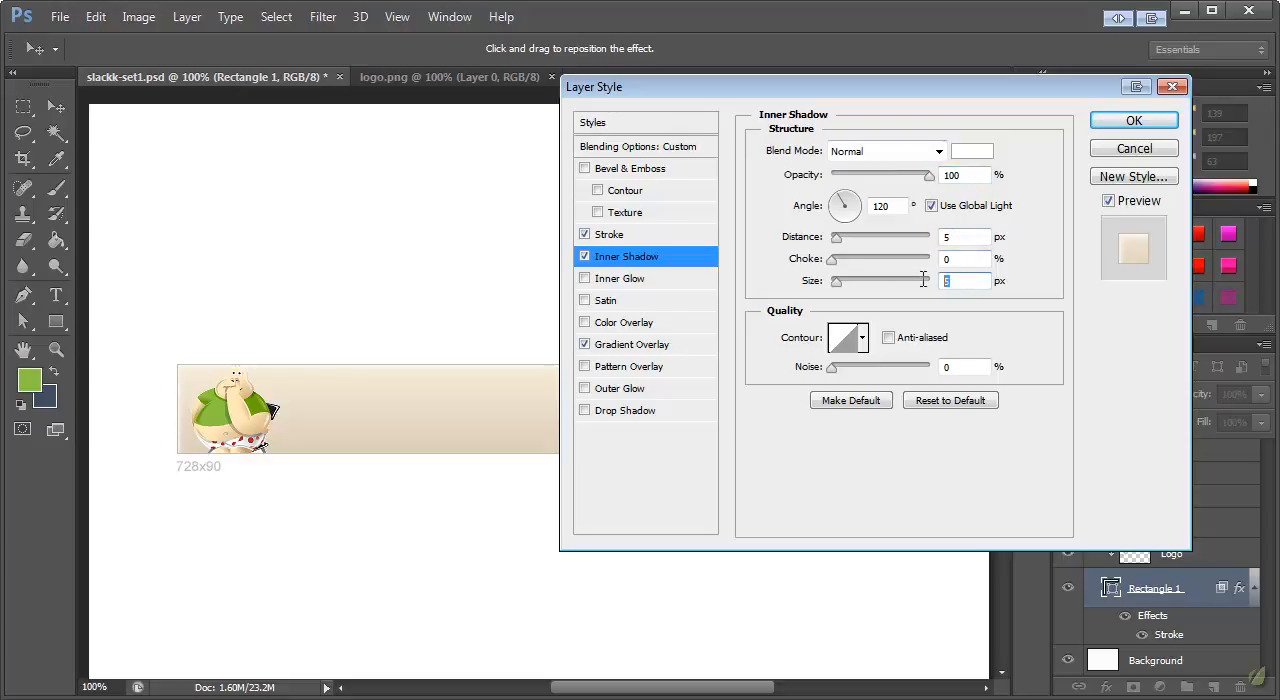
{"action": "type", "text": "0"}
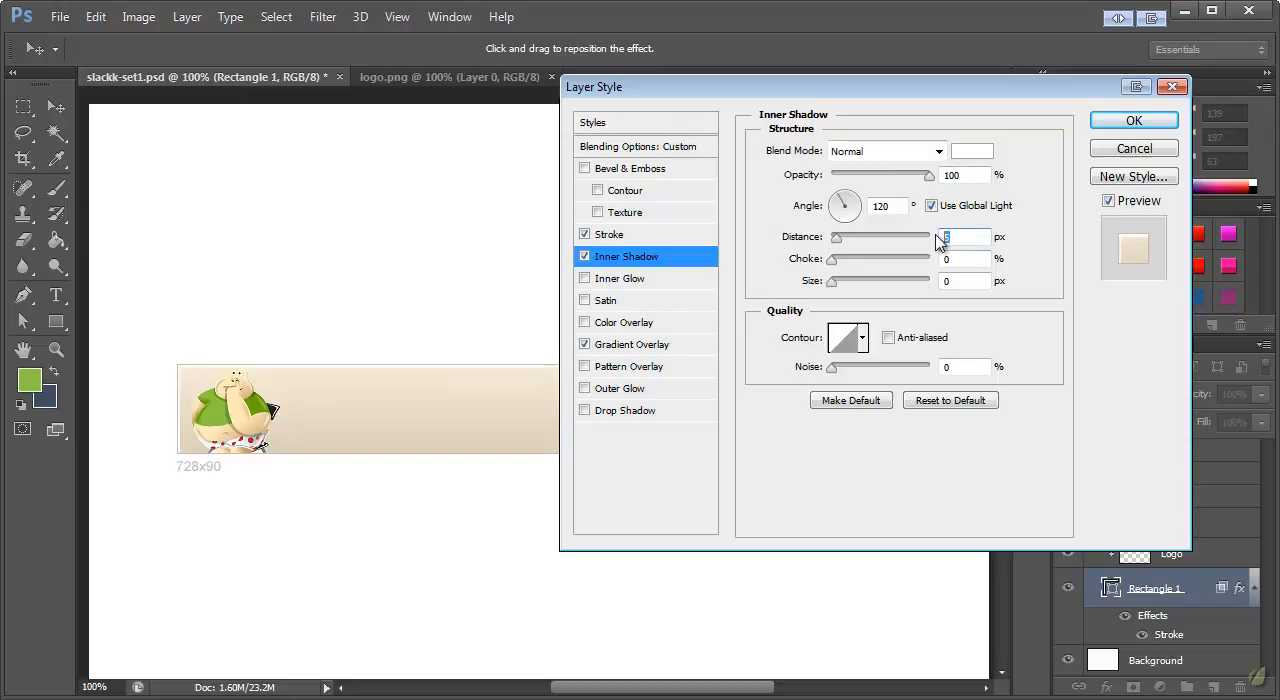
{"action": "type", "text": "3"}
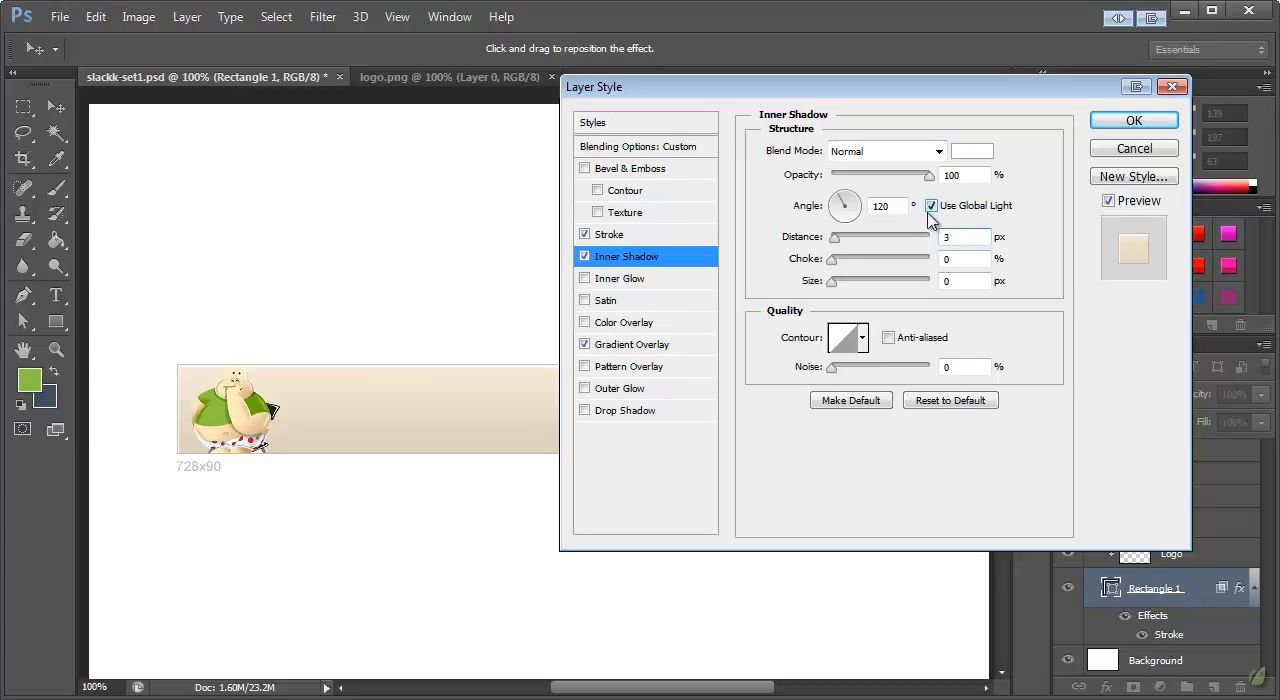
{"action": "left_click", "coordinate": [934, 207]}
{"action": "left_click", "coordinate": [836, 199]}
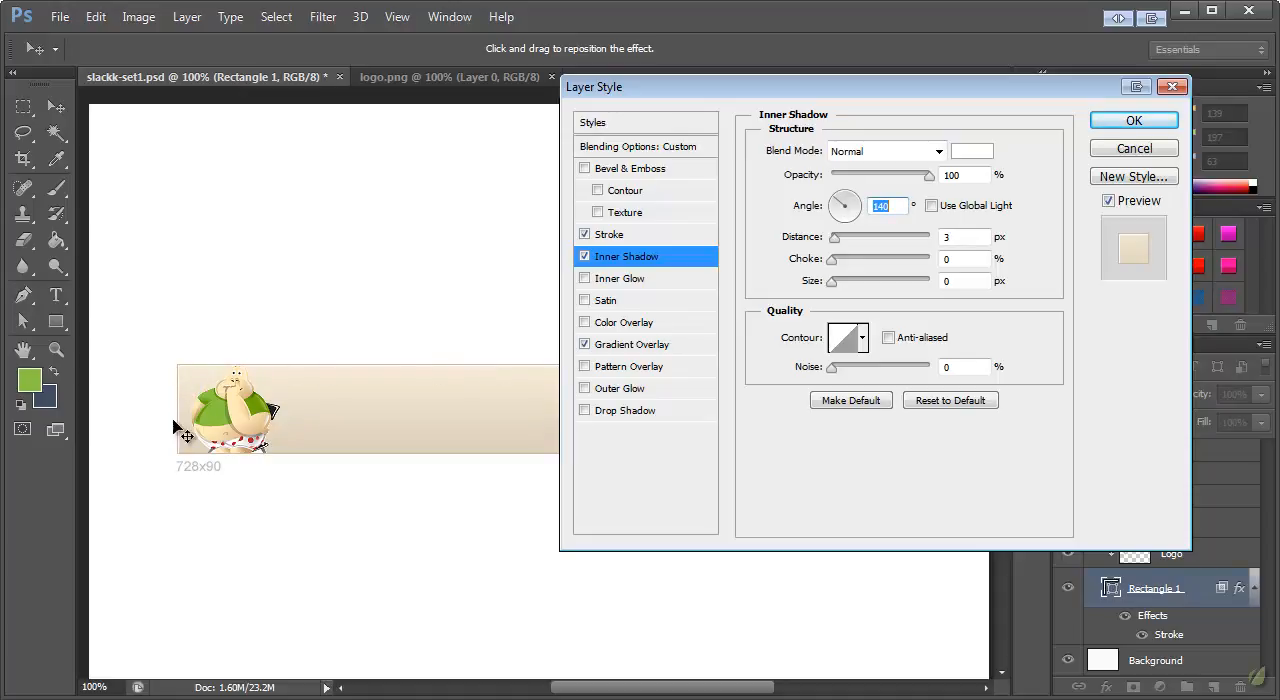
{"action": "left_click", "coordinate": [1134, 121]}
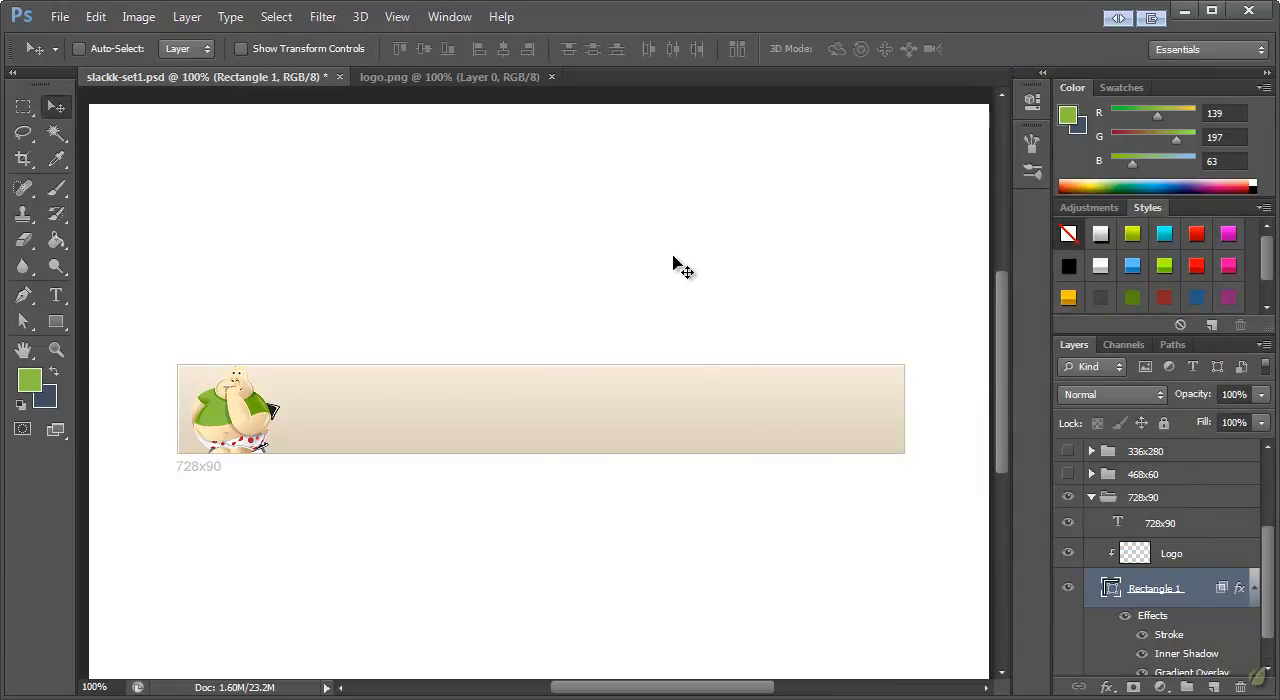
Add the near-black (RGB 7, 7, 7) Arial Bold 14 pt headline "We've cured procrastination." beside the mascot on the 728x90 banner
{"action": "left_click", "coordinate": [55, 296]}
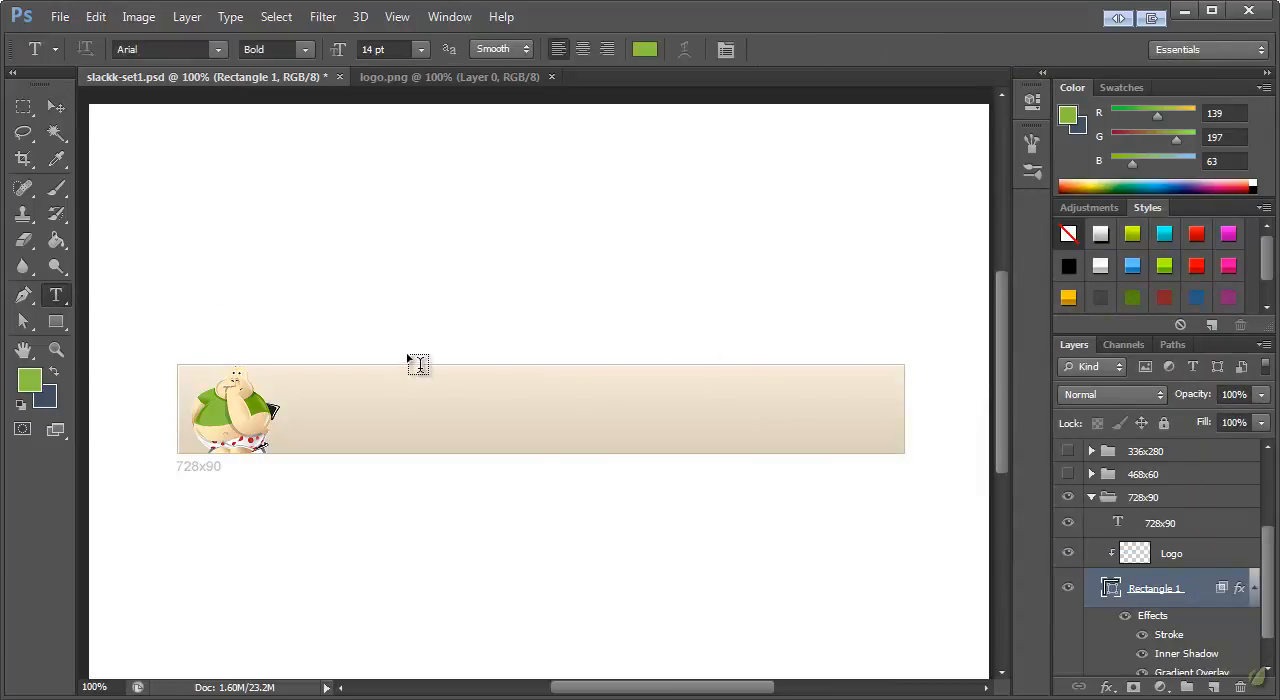
{"action": "left_click", "coordinate": [29, 379]}
{"action": "left_click_drag", "start_coordinate": [591, 397], "coordinate": [547, 588]}
{"action": "left_click", "coordinate": [1018, 332]}
{"action": "left_click", "coordinate": [306, 400]}
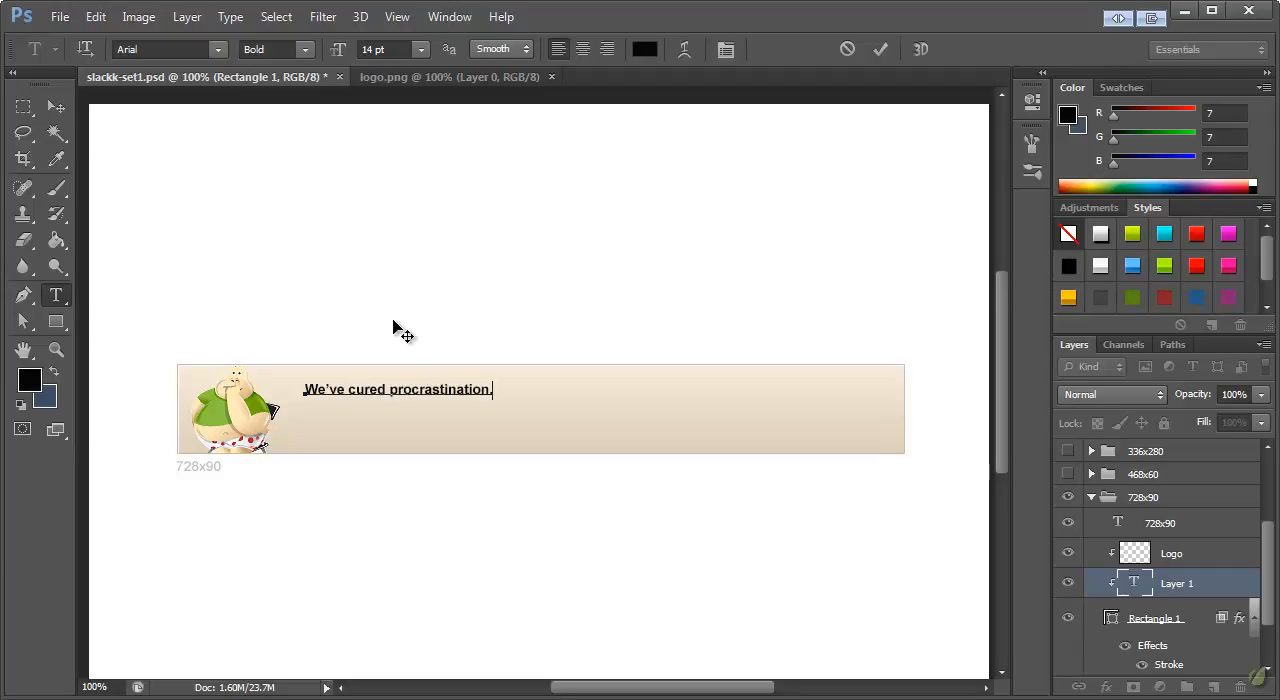
{"action": "left_click", "coordinate": [55, 108]}
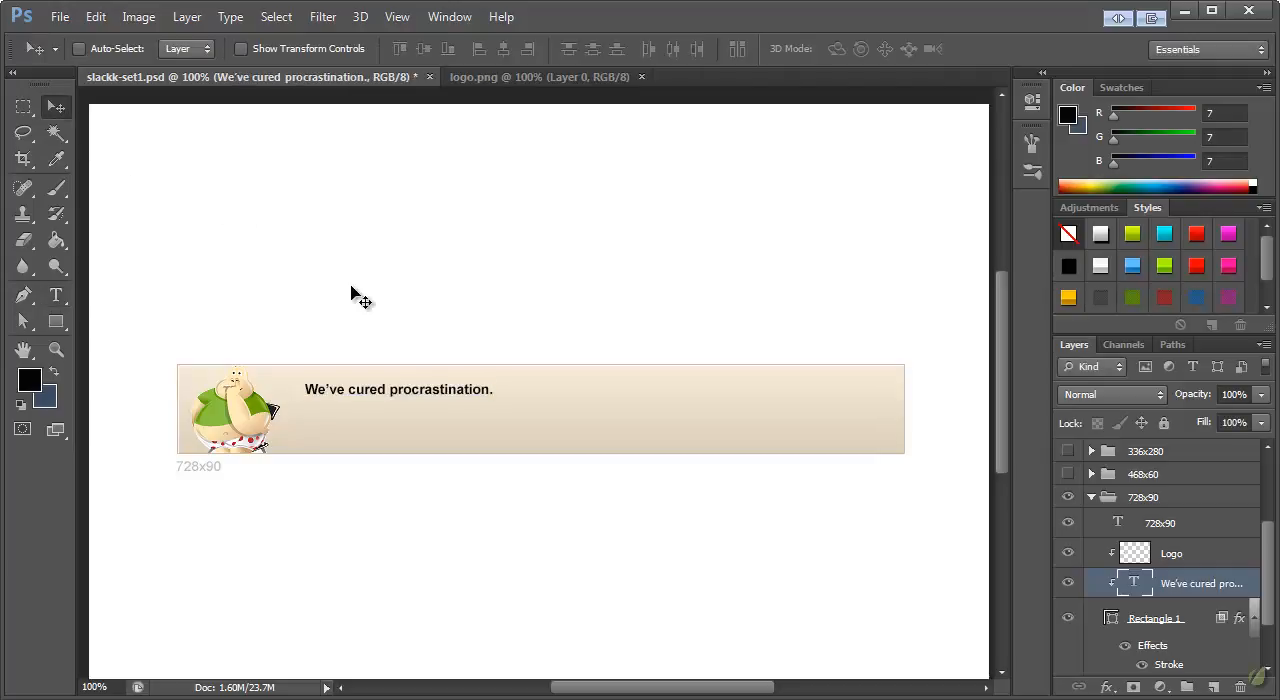
Scale the headline text up to about 178% with Free Transform and apply the transformation
{"action": "key", "text": "ctrl+t"}
{"action": "left_click_drag", "start_coordinate": [494, 400], "coordinate": [641, 411]}
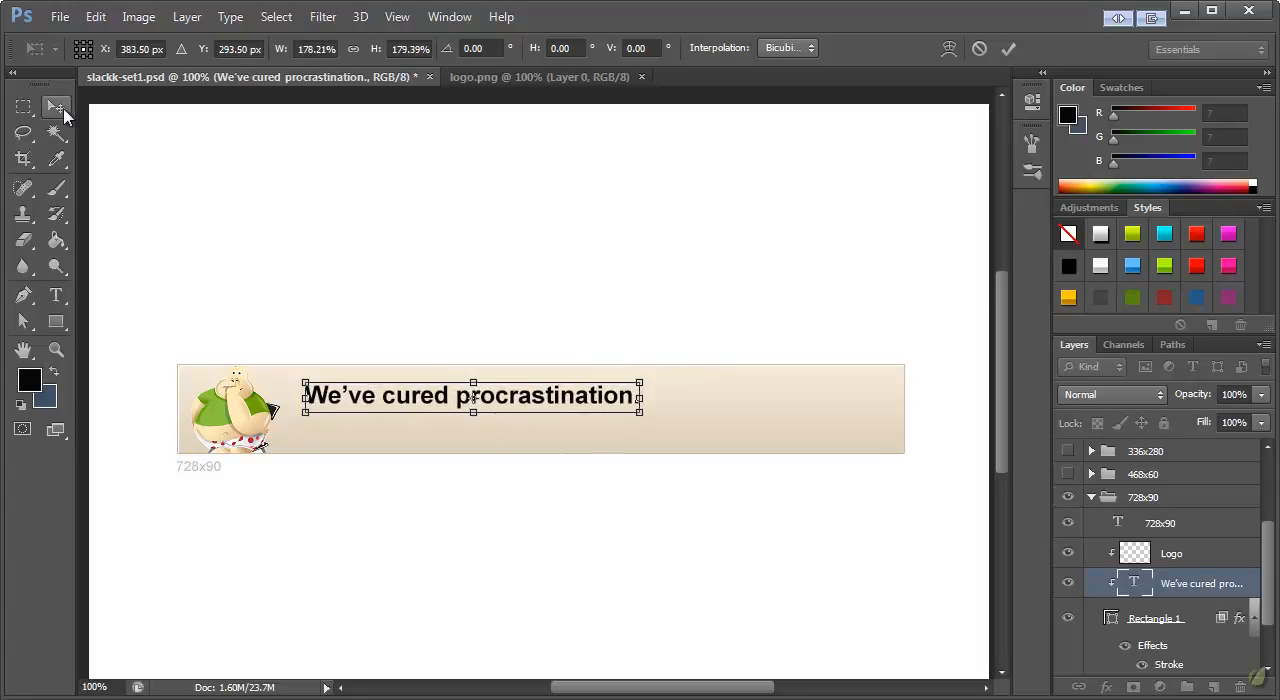
{"action": "left_click", "coordinate": [62, 113]}
{"action": "left_click", "coordinate": [583, 227]}
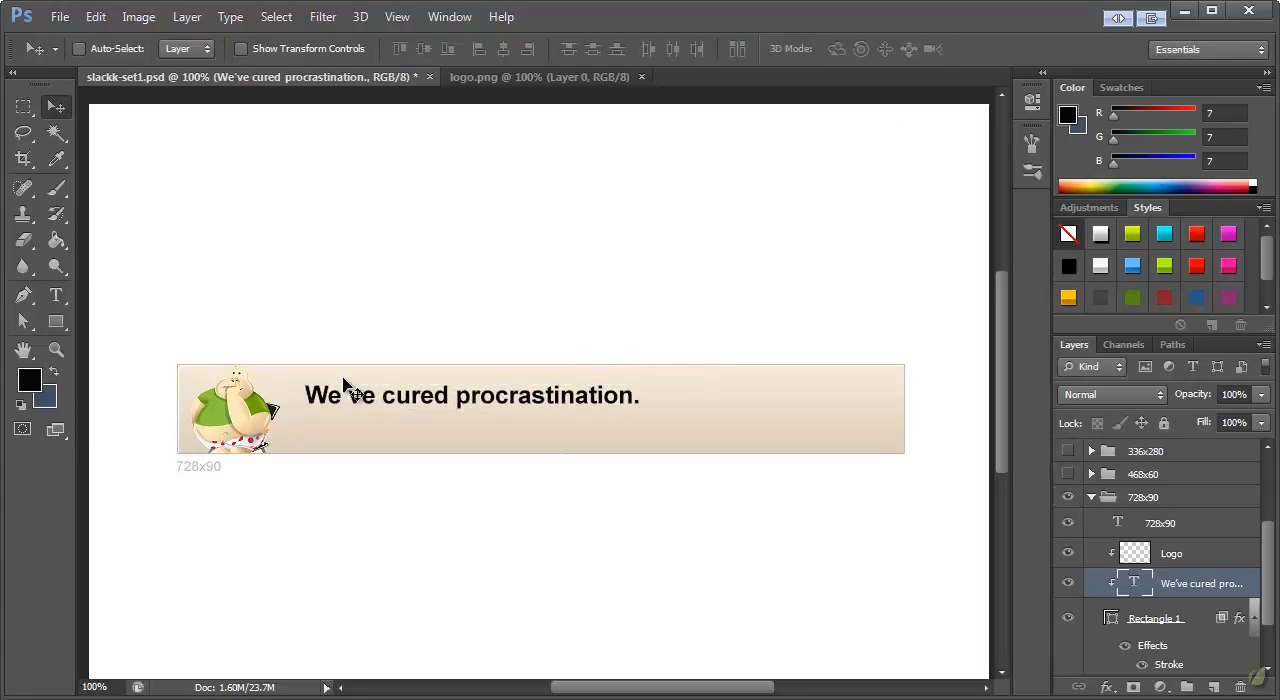
Set the headline's font style to Regular, keeping only the word "cured" in Bold
{"action": "left_click", "coordinate": [56, 294]}
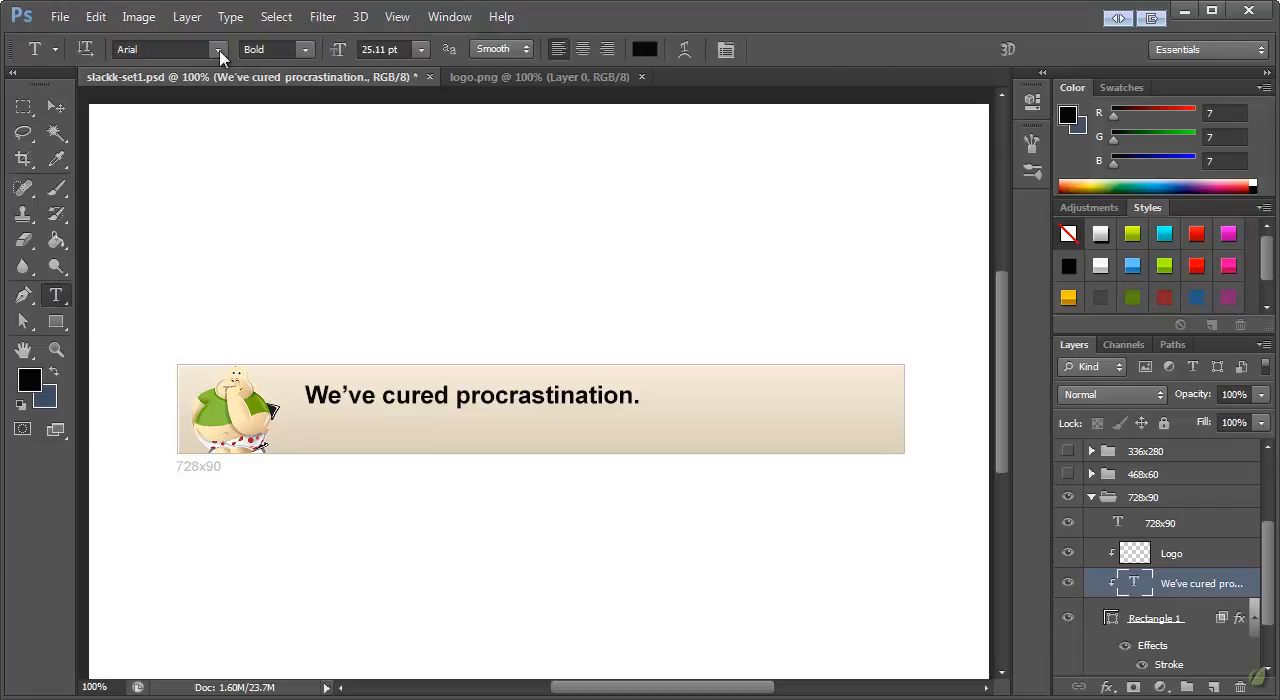
{"action": "left_click", "coordinate": [308, 55]}
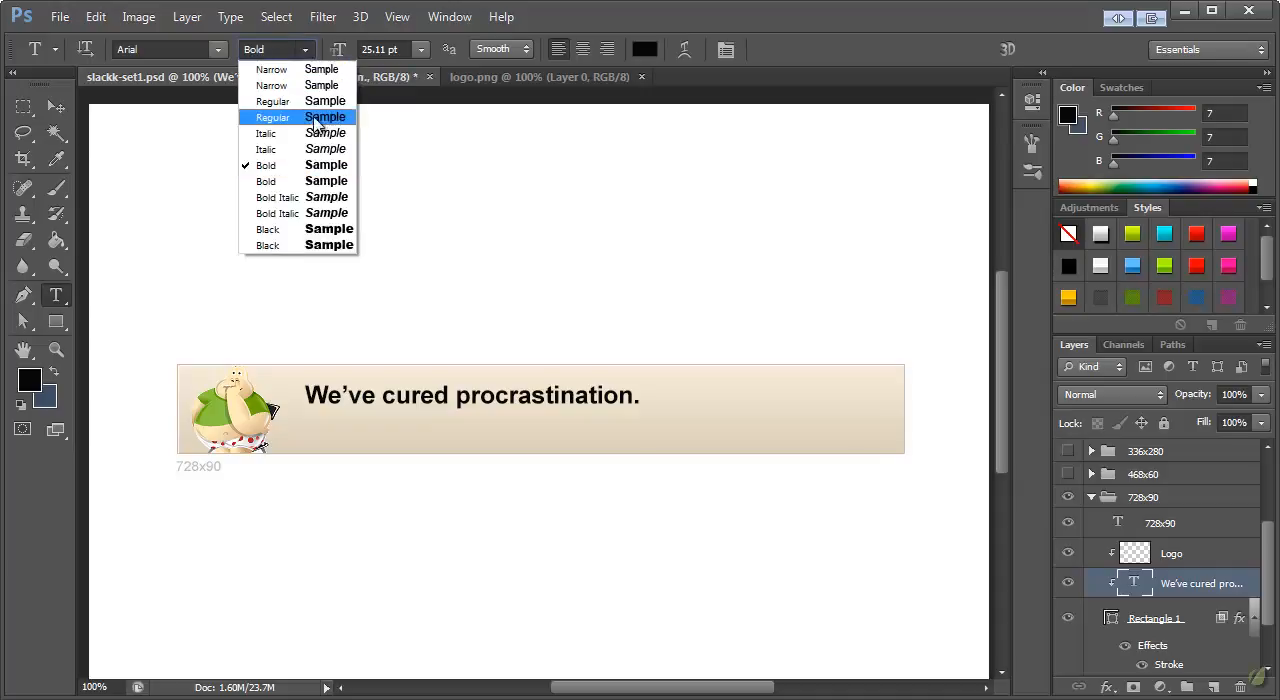
{"action": "left_click", "coordinate": [294, 118]}
{"action": "left_click_drag", "start_coordinate": [439, 394], "coordinate": [378, 394]}
{"action": "left_click", "coordinate": [297, 49]}
{"action": "left_click", "coordinate": [268, 165]}
{"action": "left_click", "coordinate": [56, 108]}
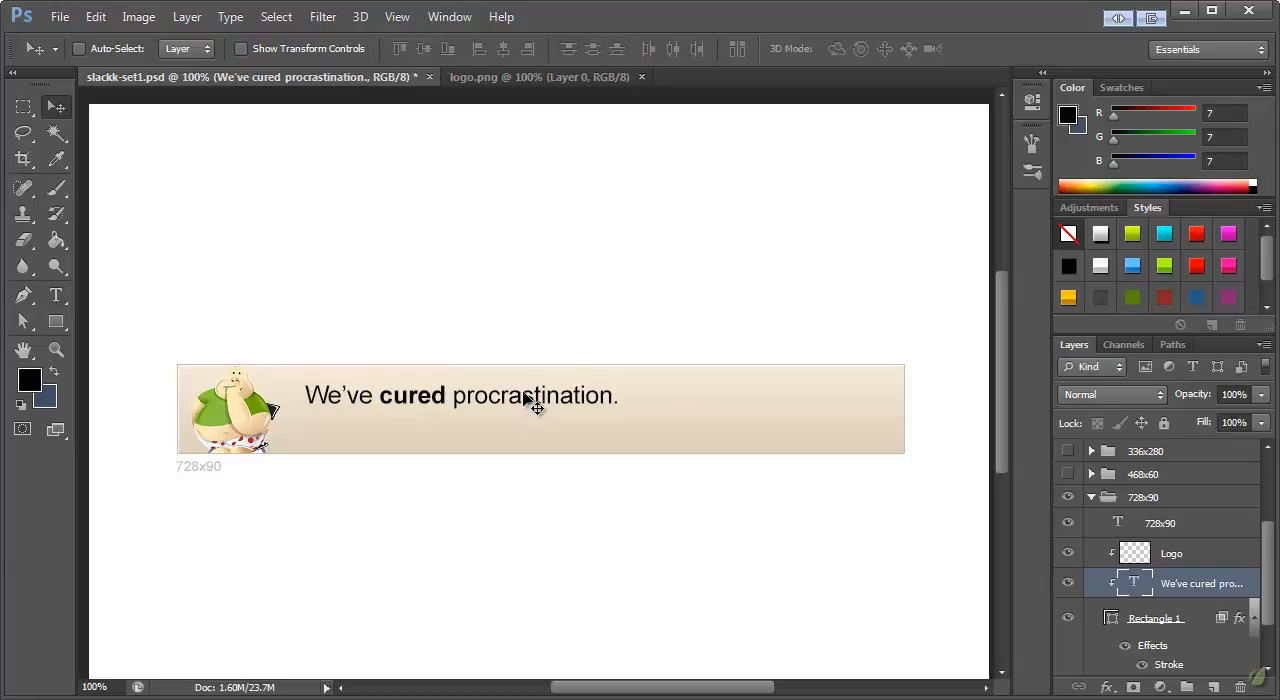
Enlarge the headline to about 26.73 pt with Free Transform, apply the transformation and adjust its position beside the mascot
{"action": "key", "text": "ctrl+t"}
{"action": "left_click_drag", "start_coordinate": [622, 410], "coordinate": [641, 412]}
{"action": "left_click", "coordinate": [56, 107]}
{"action": "left_click", "coordinate": [584, 225]}
{"action": "left_click_drag", "start_coordinate": [466, 400], "coordinate": [463, 402]}
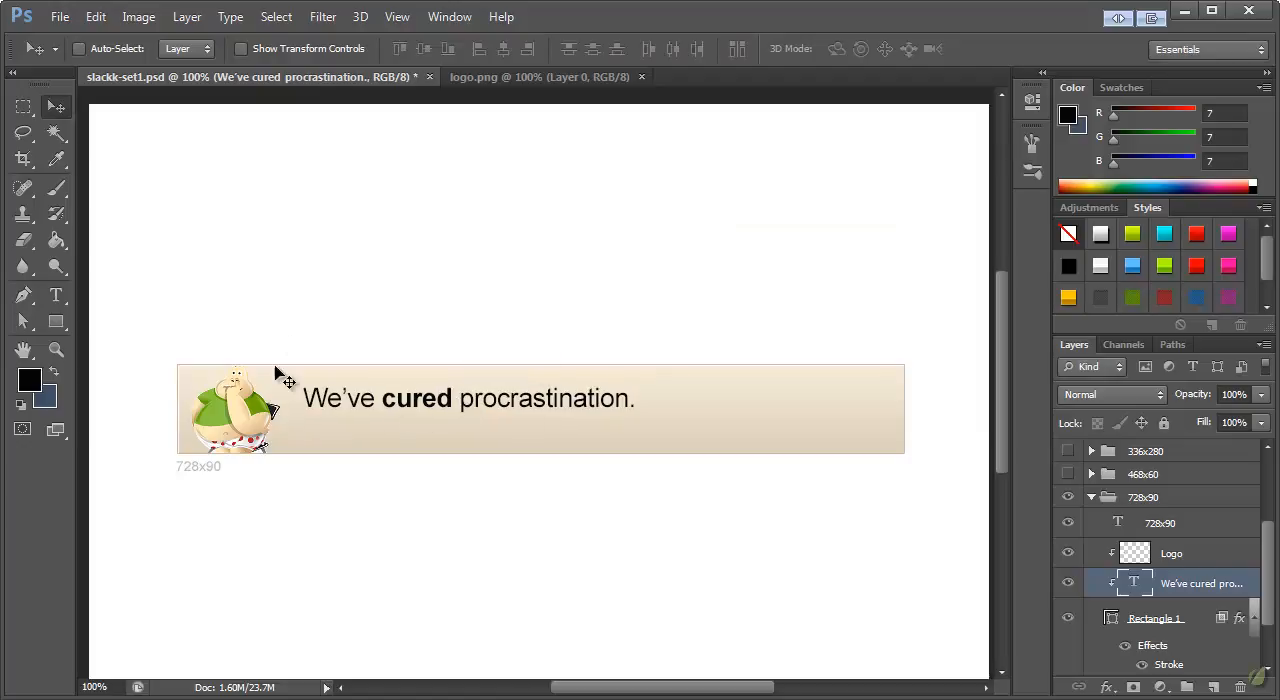
Recolor the word "cured" in the headline with the green (#6ca201) sampled from the mascot's shirt
{"action": "left_click", "coordinate": [56, 295]}
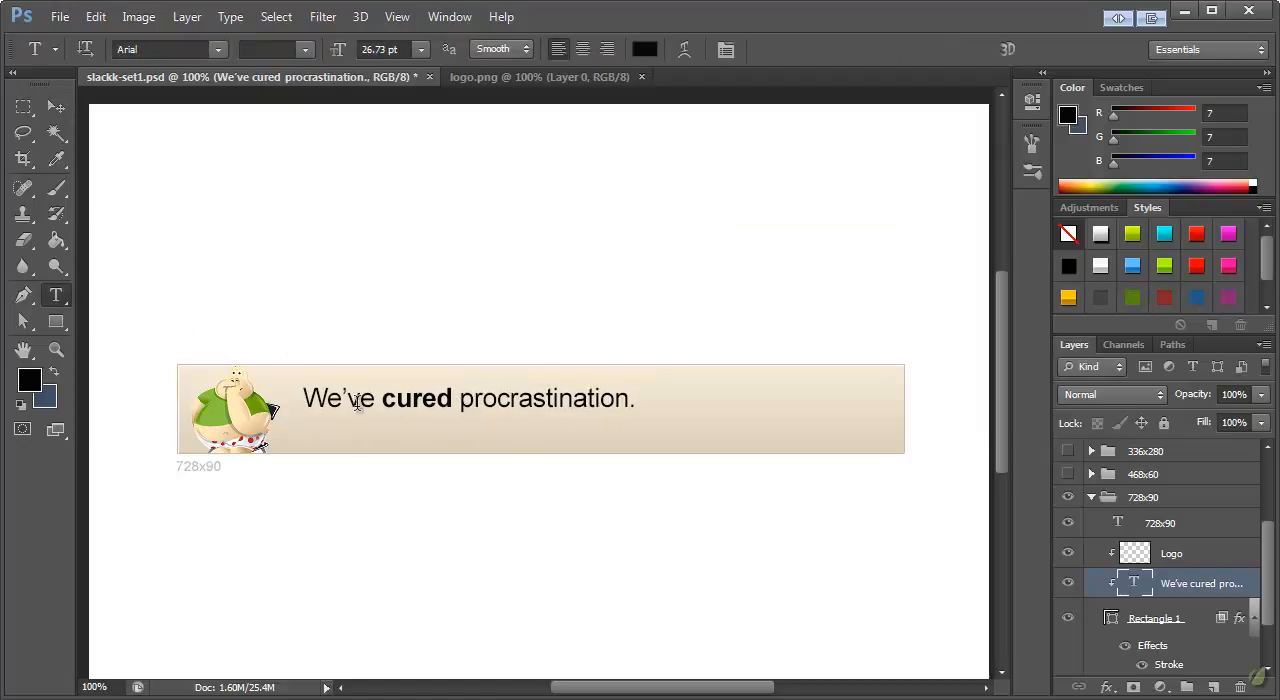
{"action": "double_click", "coordinate": [451, 397]}
{"action": "left_click", "coordinate": [644, 49]}
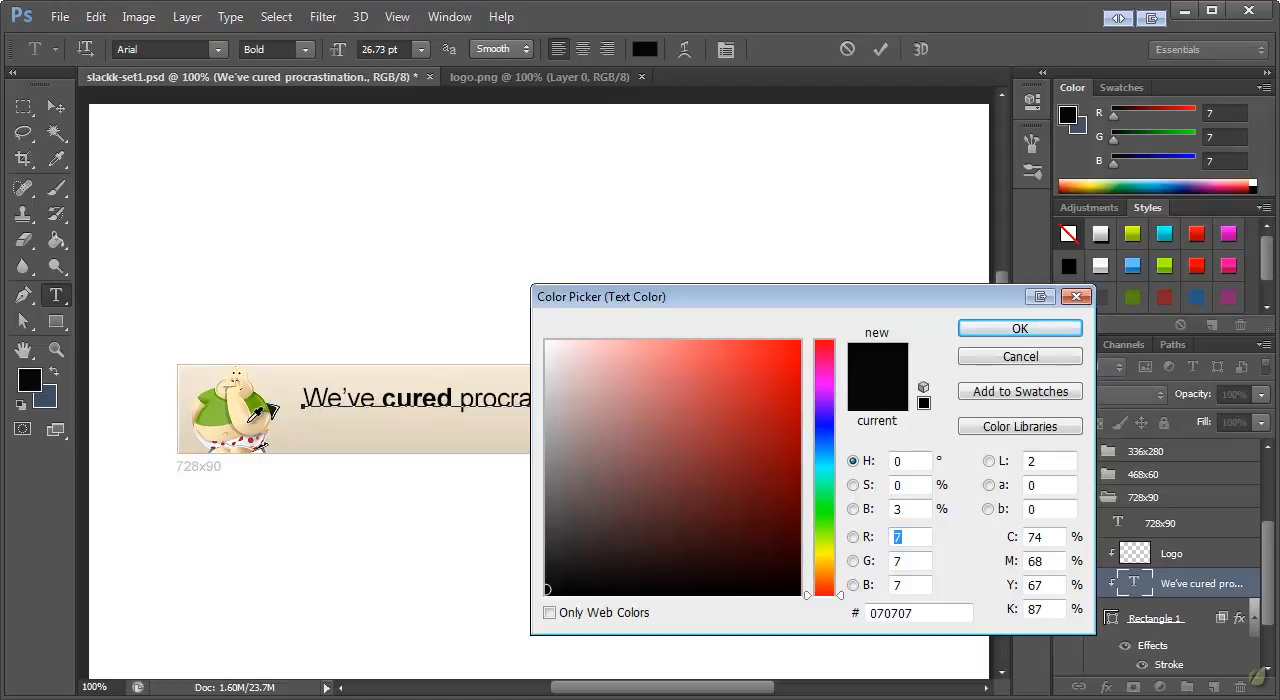
{"action": "left_click", "coordinate": [224, 412]}
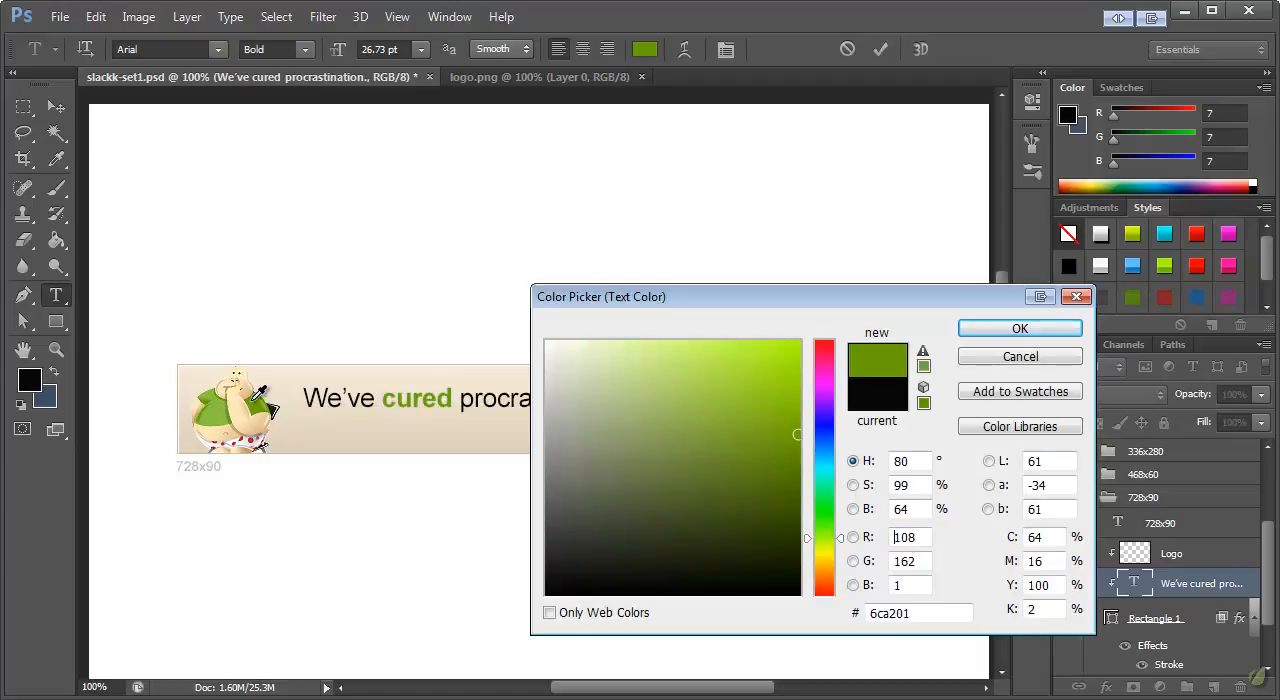
{"action": "left_click", "coordinate": [1020, 328]}
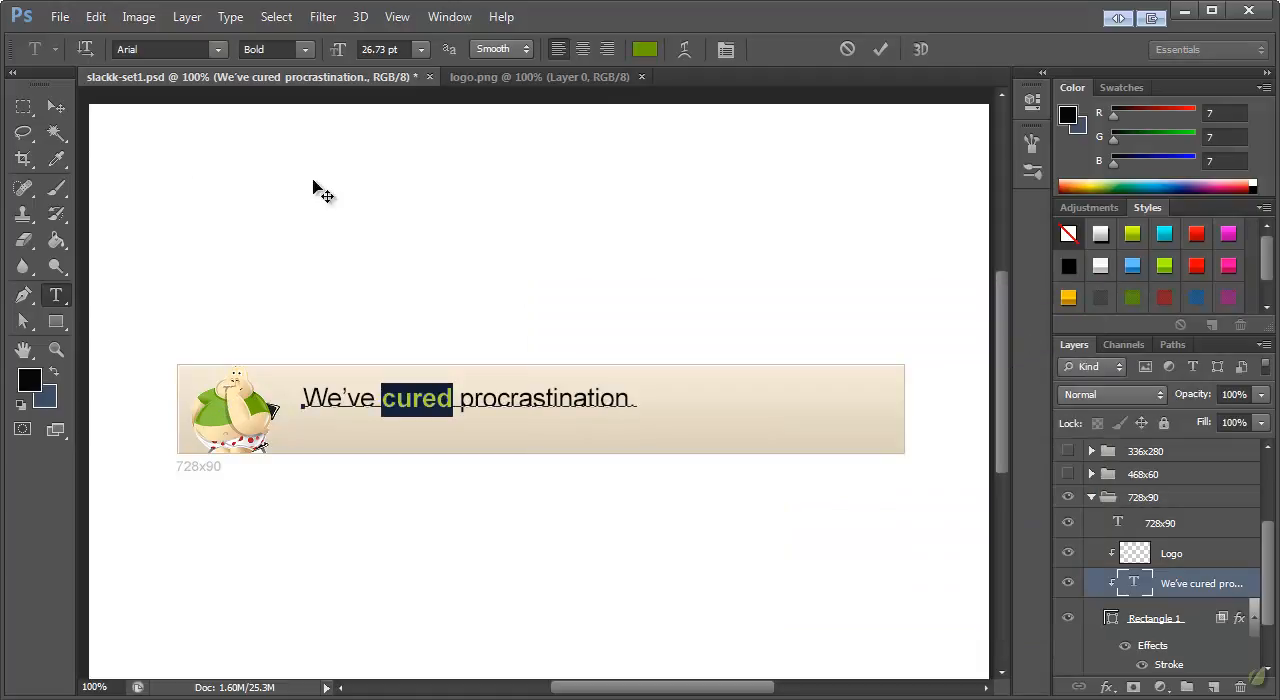
{"action": "left_click", "coordinate": [53, 106]}
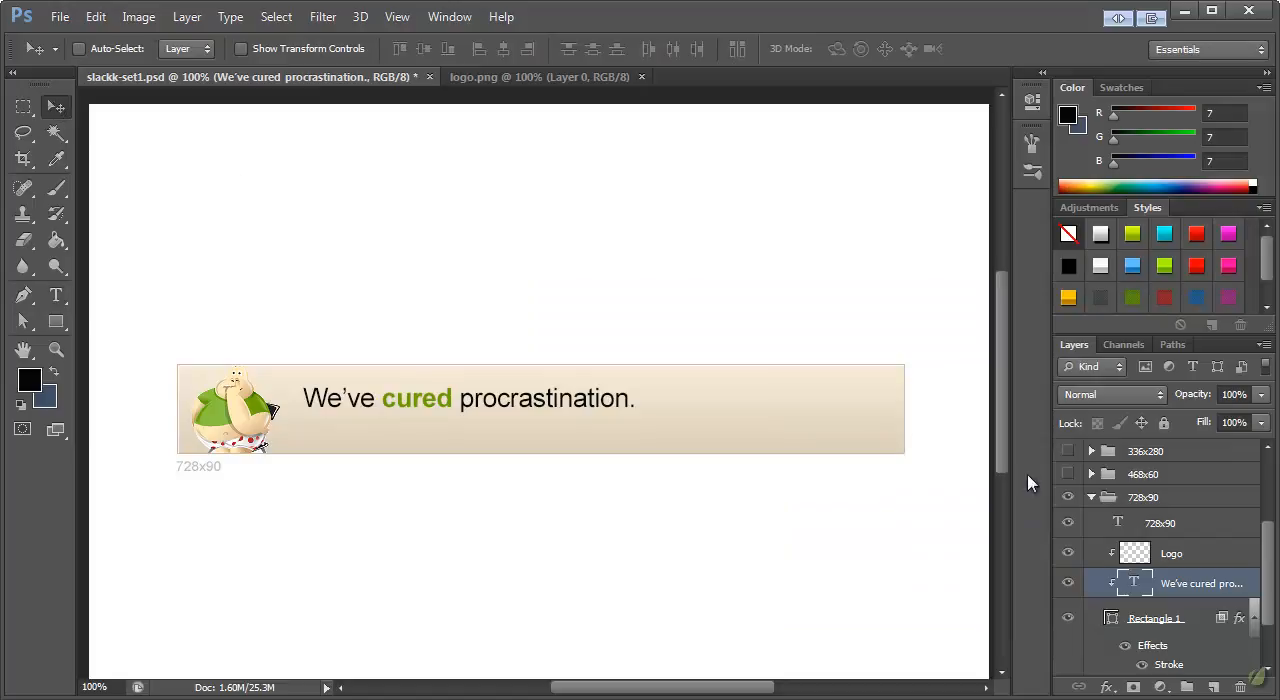
Add a white Drop Shadow with Normal blend mode to the headline text layer
{"action": "double_click", "coordinate": [1256, 585]}
{"action": "left_click_drag", "start_coordinate": [846, 100], "coordinate": [922, 176]}
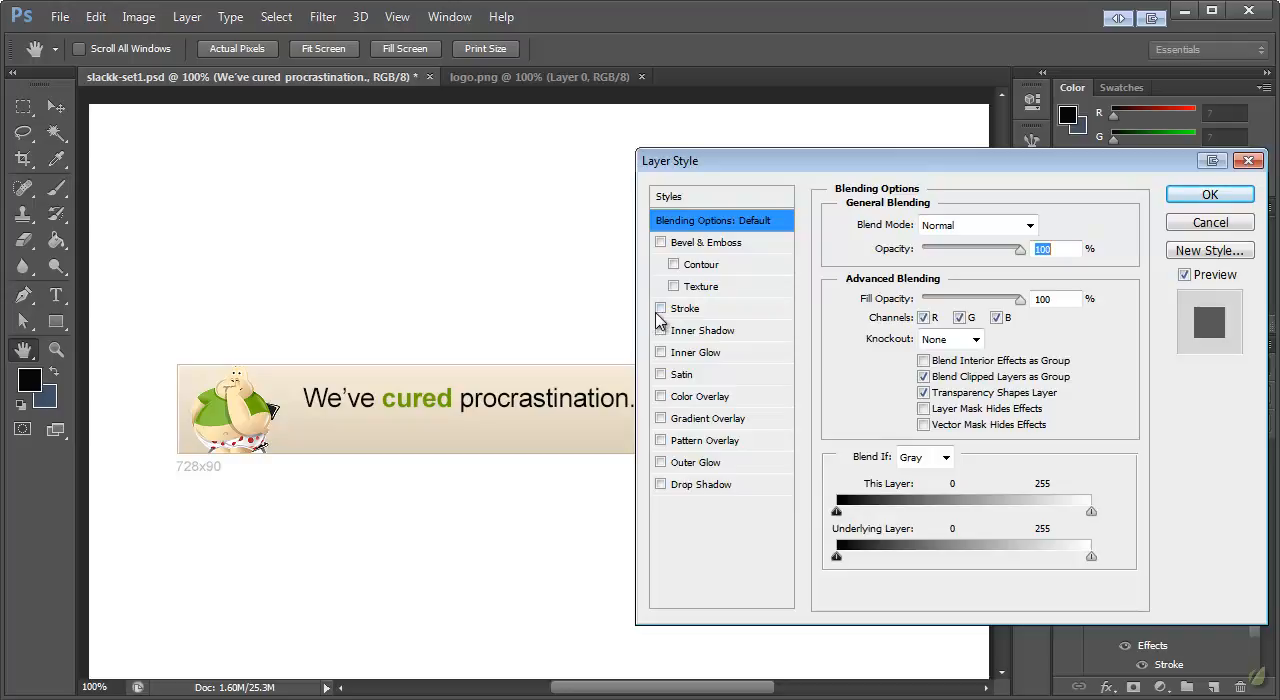
{"action": "left_click", "coordinate": [662, 485]}
{"action": "left_click", "coordinate": [692, 486]}
{"action": "left_click", "coordinate": [955, 228]}
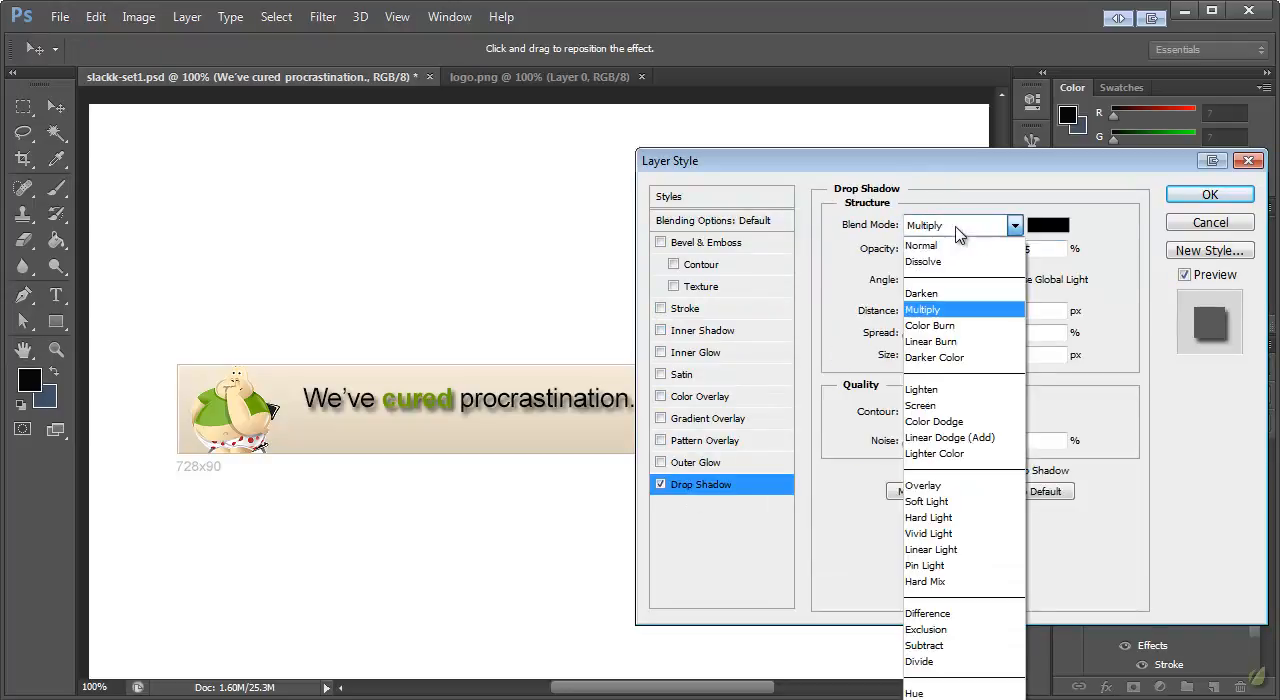
{"action": "left_click", "coordinate": [921, 245]}
{"action": "left_click", "coordinate": [1047, 225]}
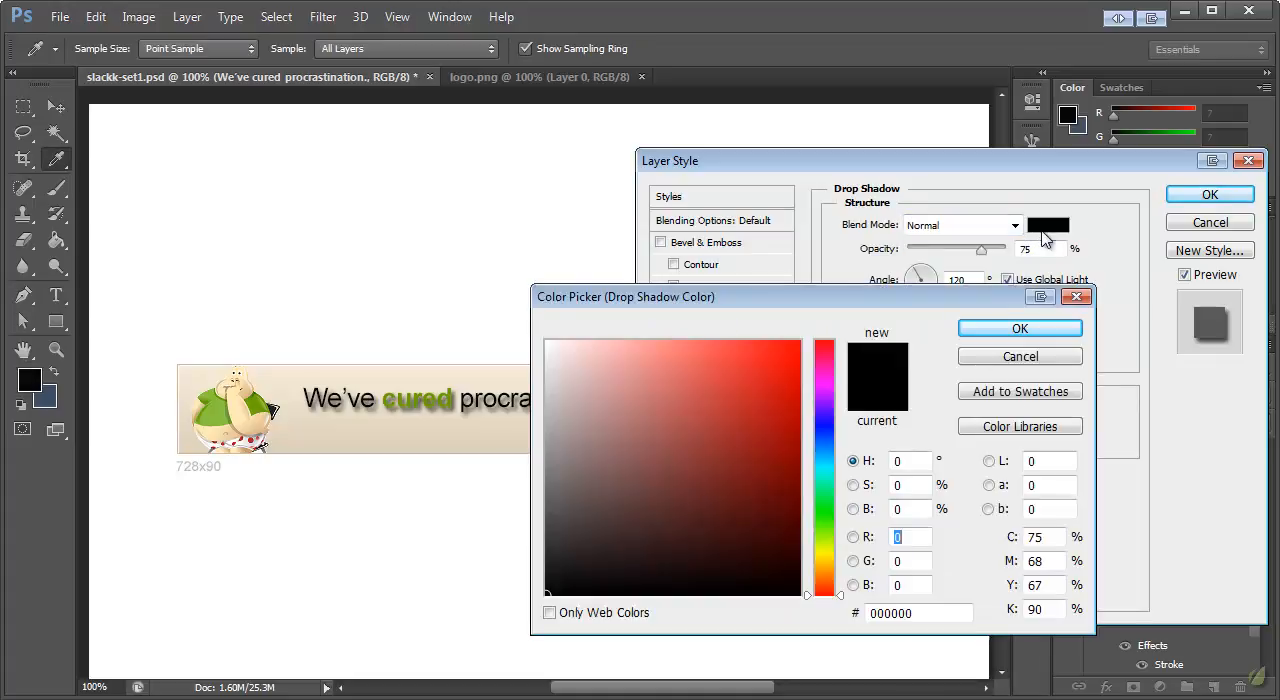
{"action": "left_click_drag", "start_coordinate": [663, 388], "coordinate": [517, 277]}
{"action": "left_click", "coordinate": [1020, 328]}
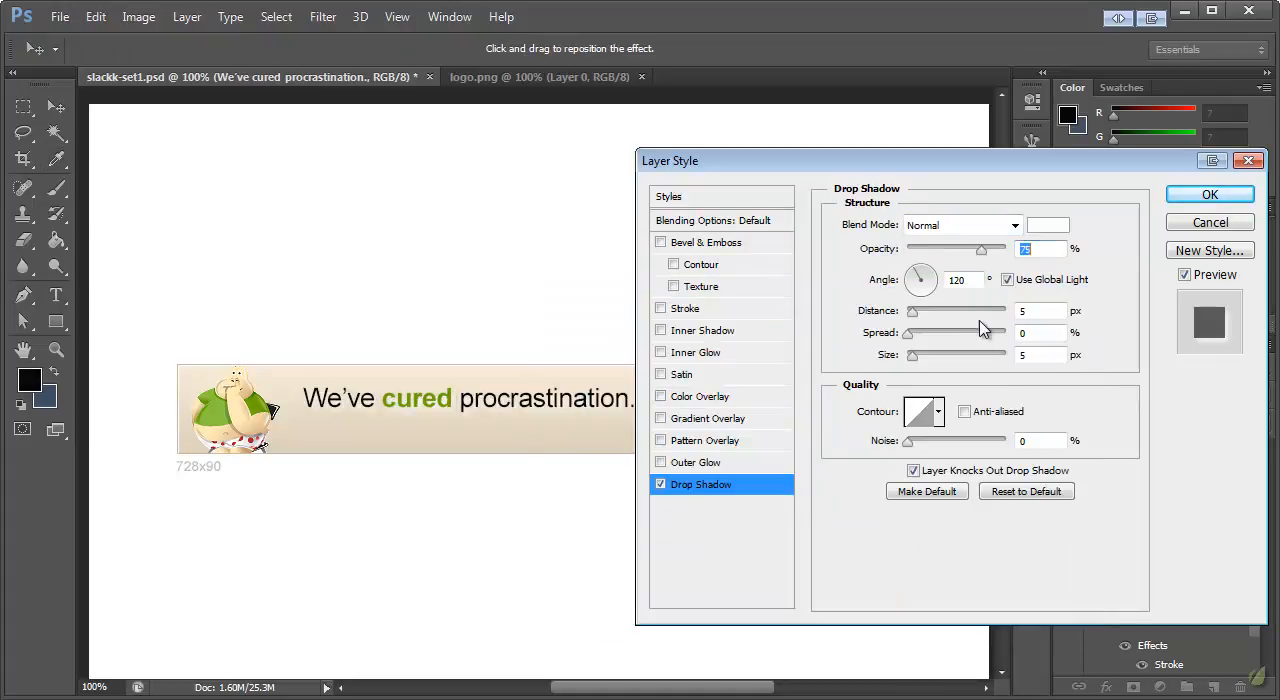
Set the headline's Drop Shadow to 0 px size and 1 px distance
{"action": "left_click", "coordinate": [1035, 358]}
{"action": "type", "text": "00"}
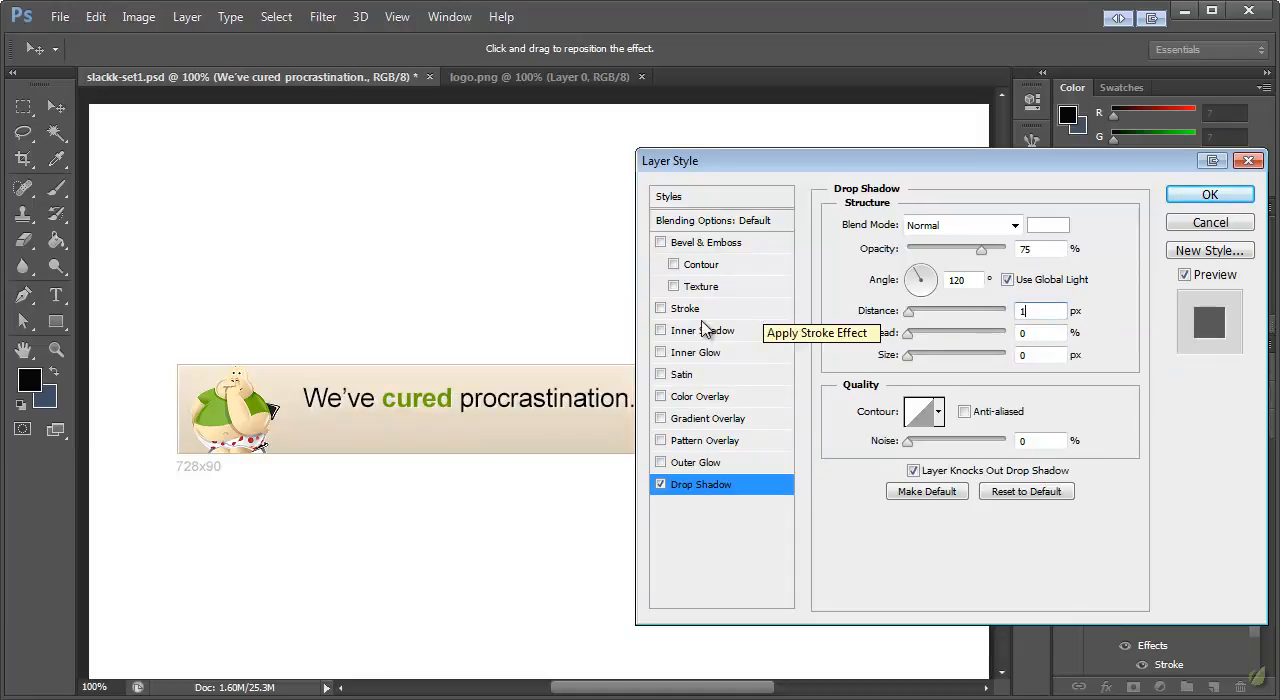
Add a black Inner Shadow with Normal blend mode to the headline text layer
{"action": "left_click", "coordinate": [660, 331]}
{"action": "left_click", "coordinate": [703, 331]}
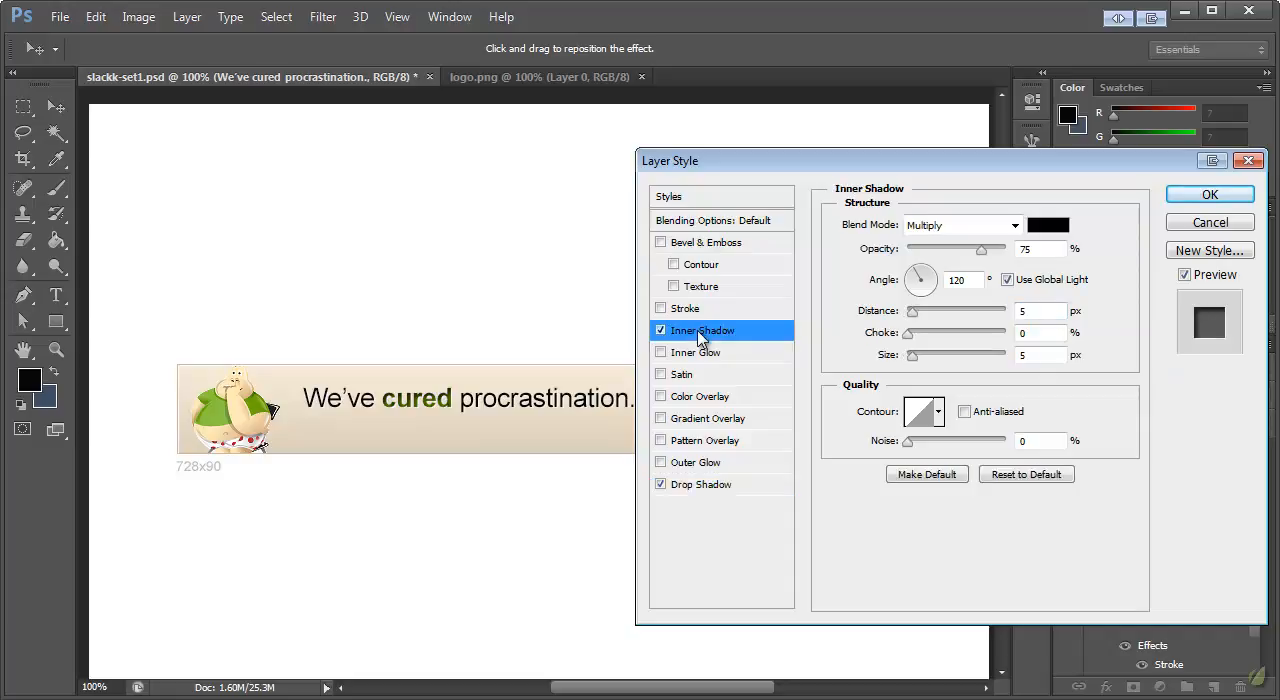
{"action": "left_click", "coordinate": [958, 225]}
{"action": "left_click", "coordinate": [945, 240]}
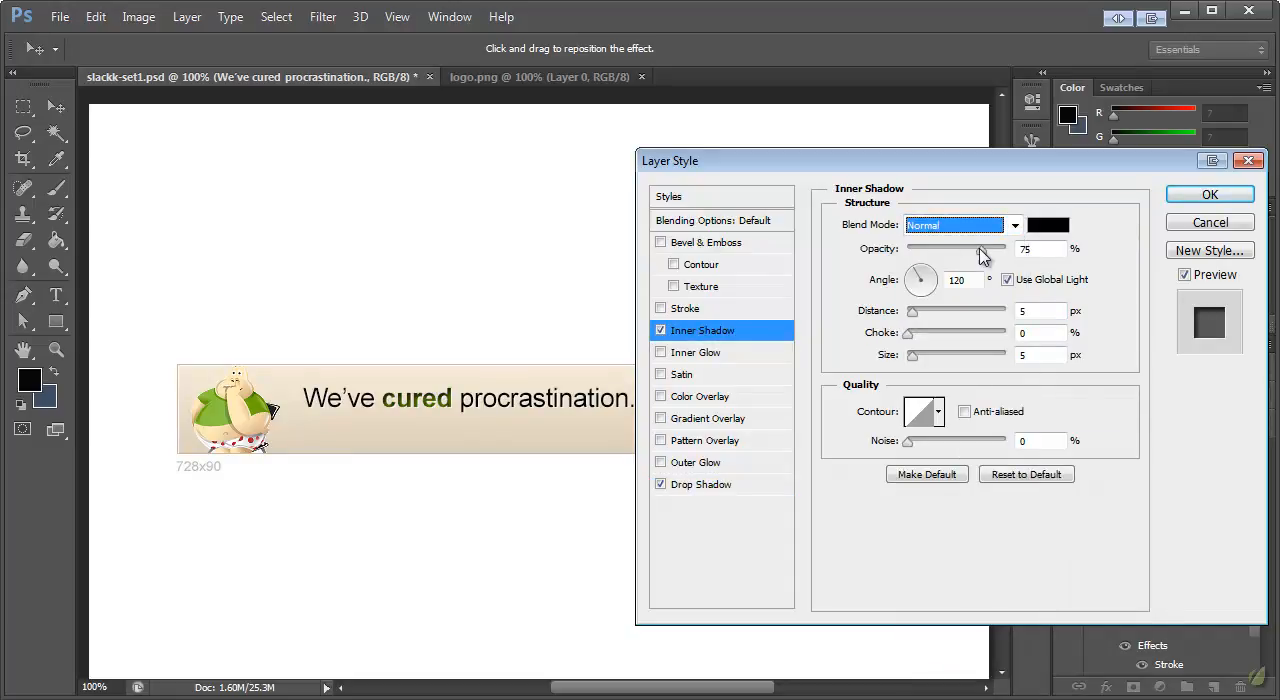
{"action": "left_click", "coordinate": [1046, 225]}
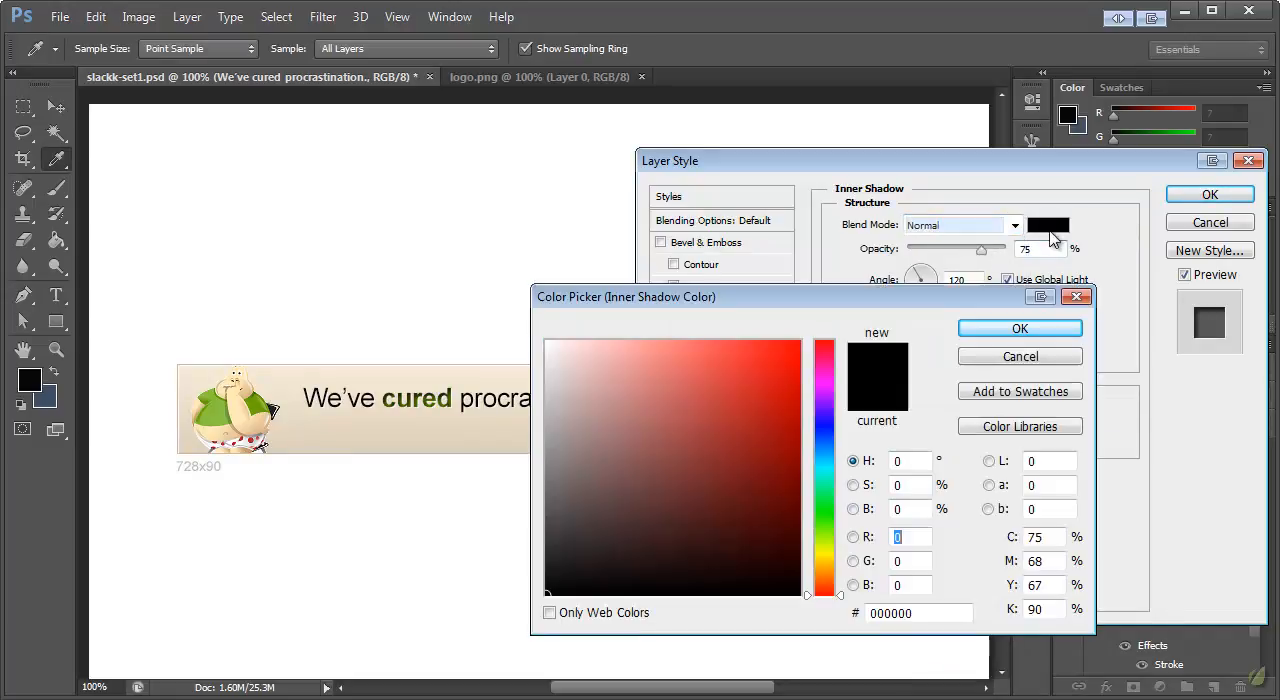
{"action": "left_click", "coordinate": [1020, 328]}
Set the Inner Shadow to 33% opacity, 0 px size and 1 px distance, and apply the layer style
{"action": "left_click_drag", "start_coordinate": [981, 250], "coordinate": [940, 256]}
{"action": "left_click_drag", "start_coordinate": [912, 356], "coordinate": [885, 358]}
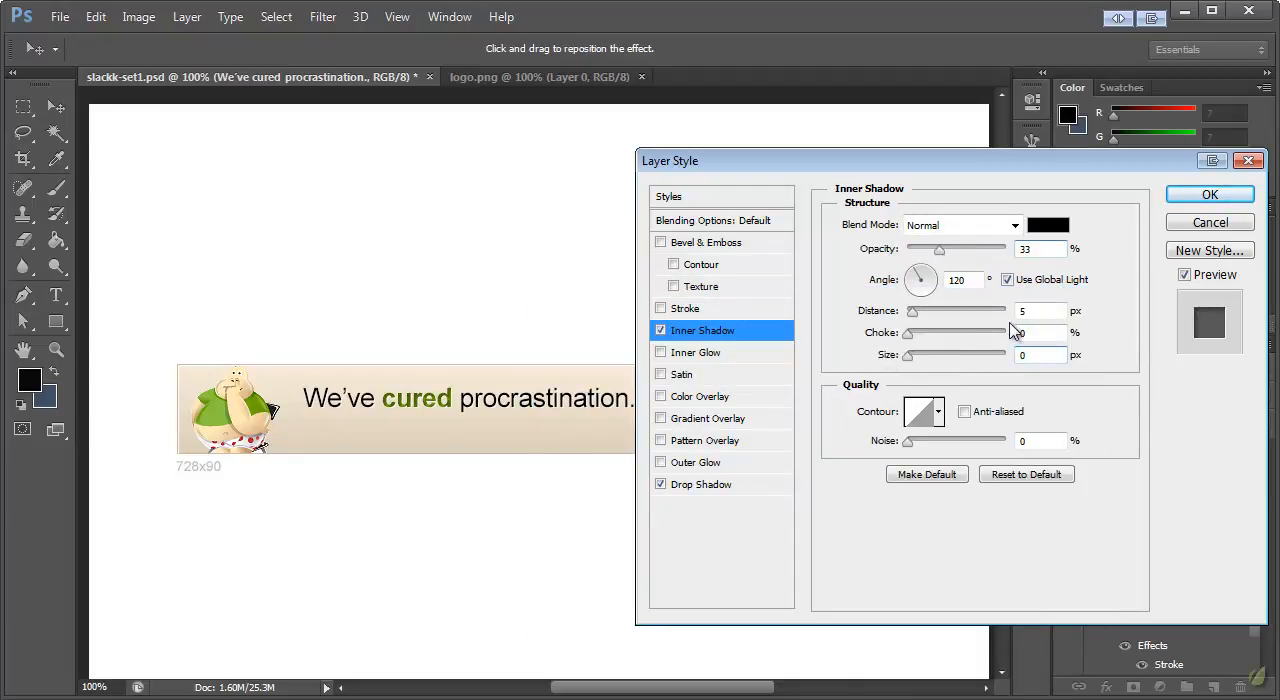
{"action": "left_click", "coordinate": [1035, 311]}
{"action": "type", "text": "1"}
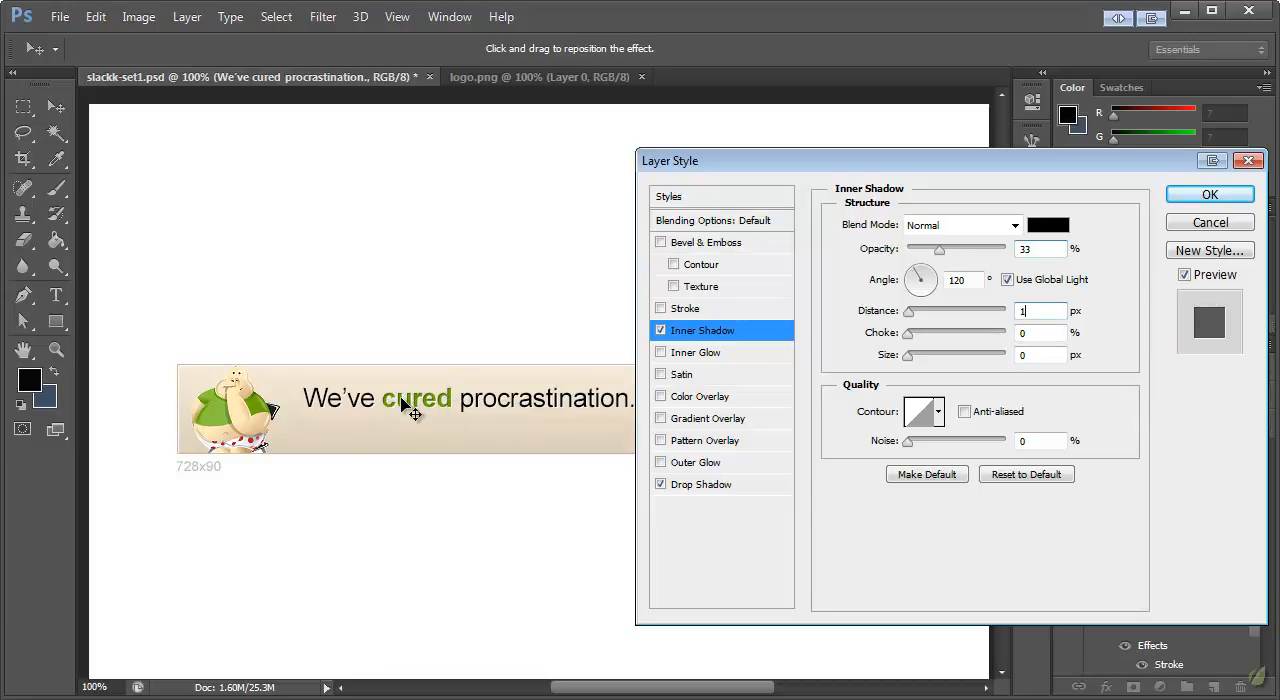
{"action": "left_click", "coordinate": [1168, 198]}
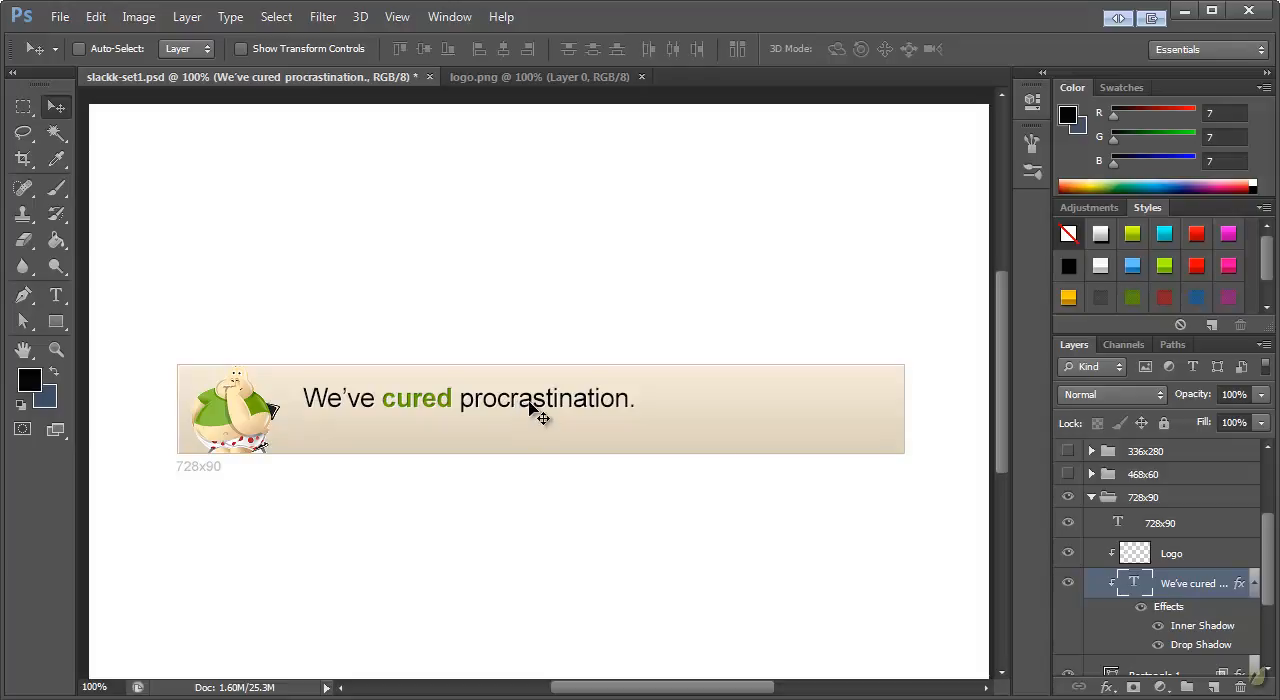
Duplicate the headline text layer in the 728x90 group
{"action": "right_click", "coordinate": [1183, 593]}
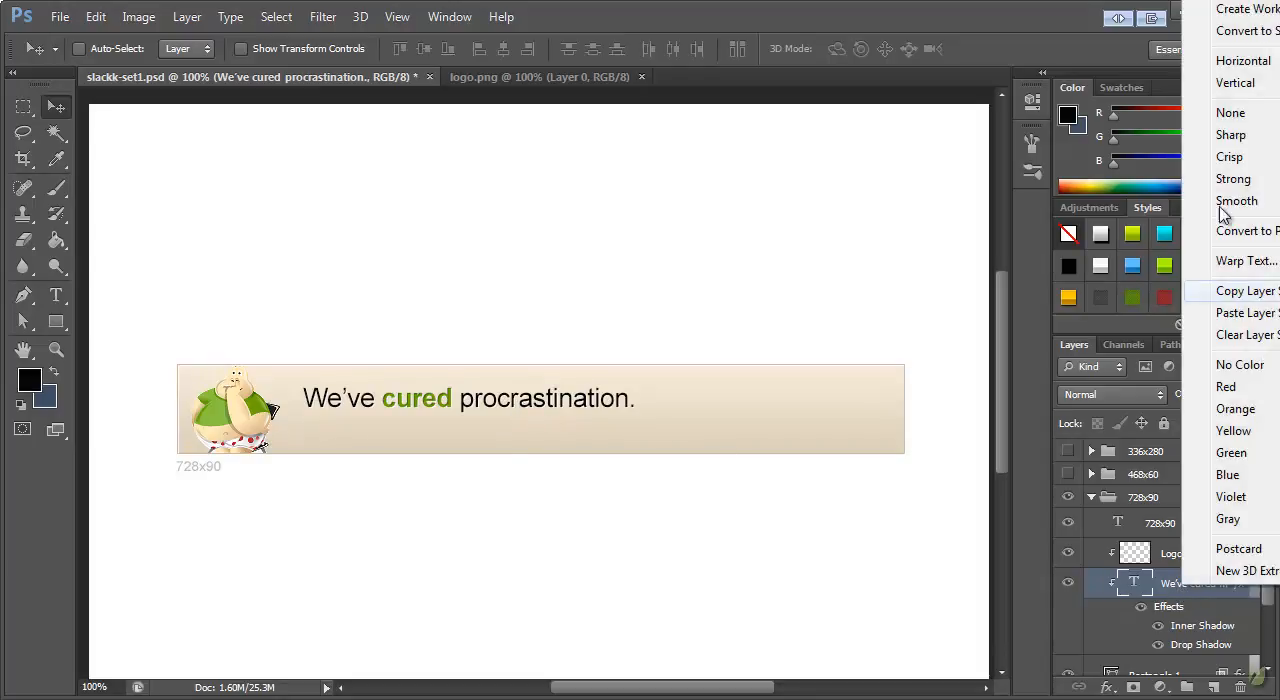
{"action": "left_click", "coordinate": [1245, 1]}
{"action": "left_click", "coordinate": [908, 474]}
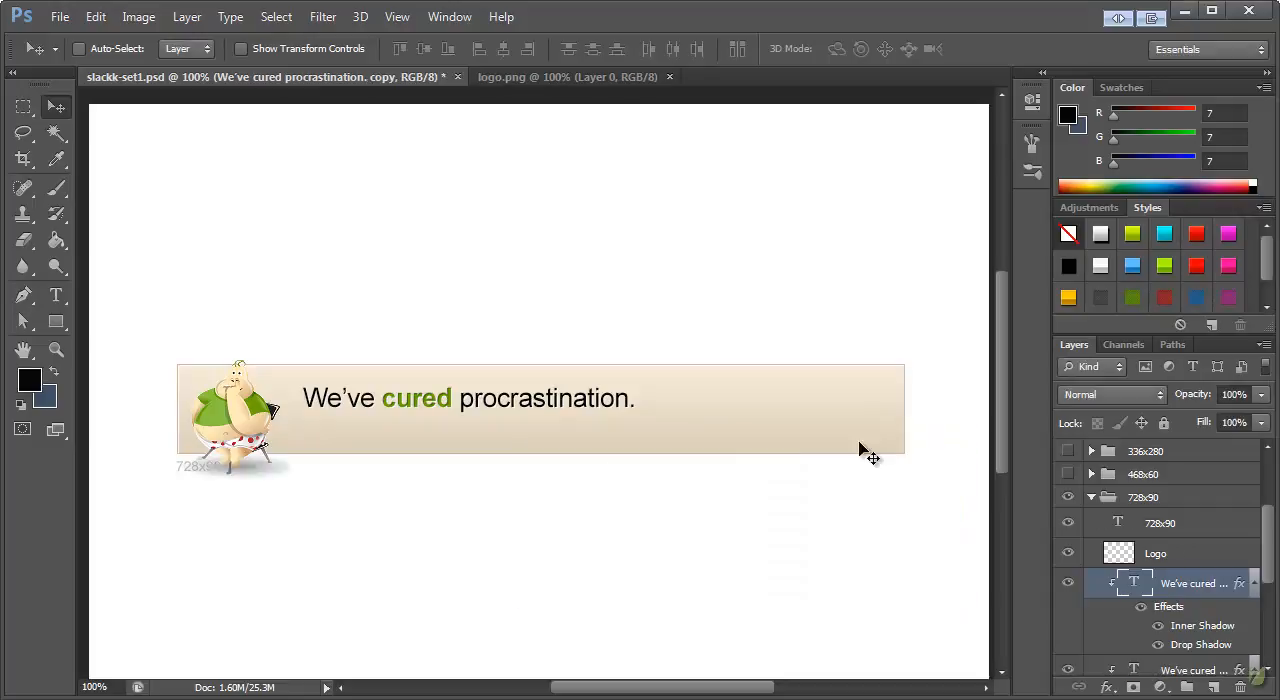
Clip the Logo layer to the banner again by creating a clipping mask
{"action": "scroll", "coordinate": [1187, 568], "scroll_direction": "down", "scroll_amount": 2}
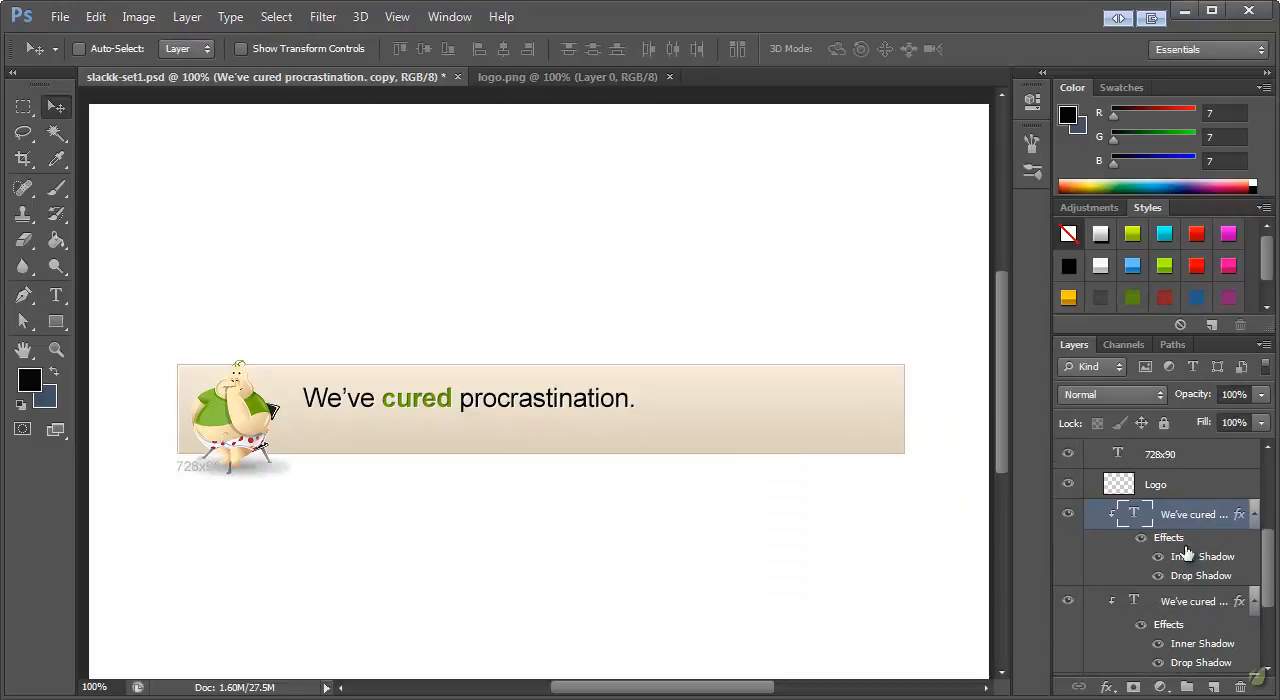
{"action": "left_click", "coordinate": [1180, 494]}
{"action": "scroll", "coordinate": [1176, 468], "scroll_direction": "down", "scroll_amount": 2}
{"action": "scroll", "coordinate": [1176, 468], "scroll_direction": "up", "scroll_amount": 1}
{"action": "left_click_drag", "start_coordinate": [1166, 463], "coordinate": [1168, 468]}
{"action": "right_click", "coordinate": [1168, 468]}
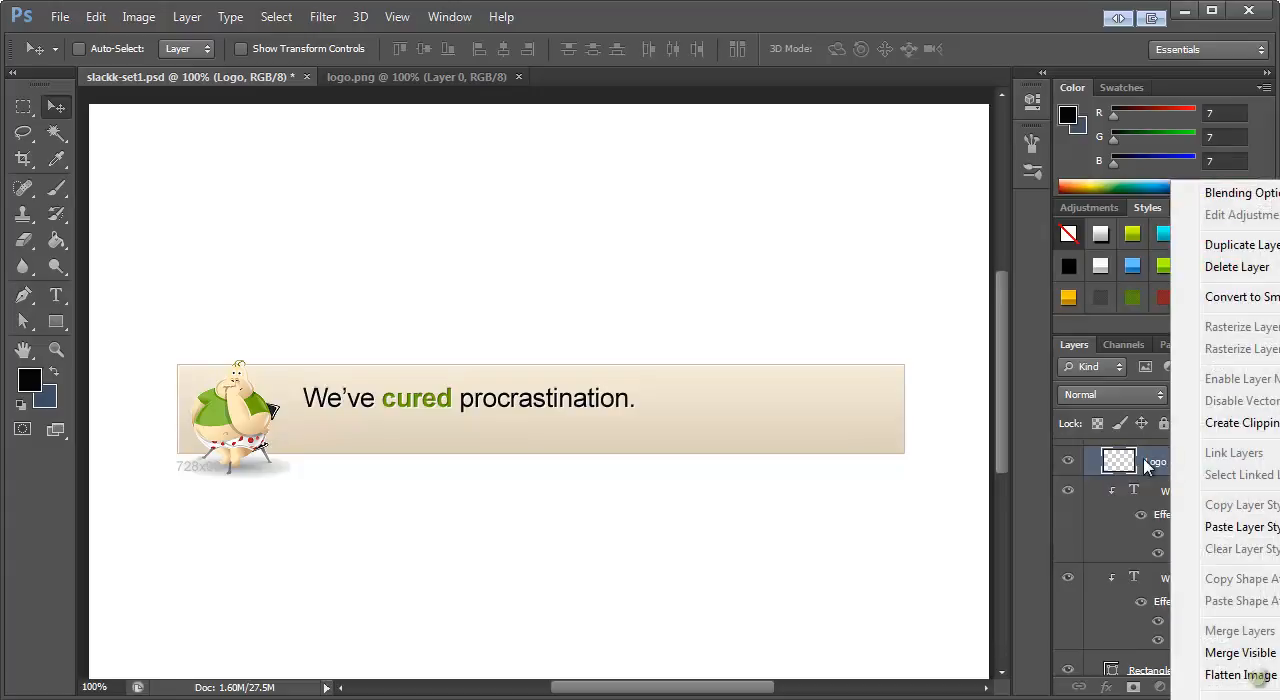
{"action": "left_click", "coordinate": [1240, 423]}
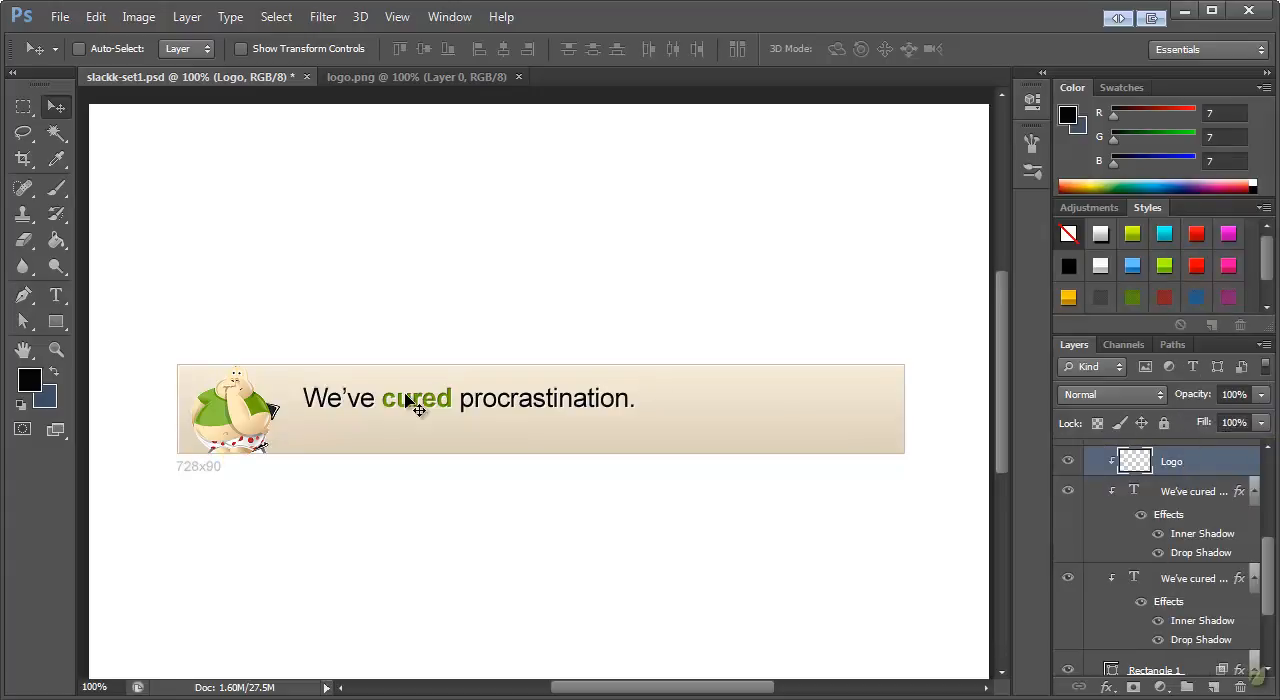
Move the duplicate headline just below the original and scale it to about 76%, aligned with the headline's start
{"action": "scroll", "coordinate": [1180, 560], "scroll_direction": "up", "scroll_amount": 3}
{"action": "left_click", "coordinate": [1185, 562]}
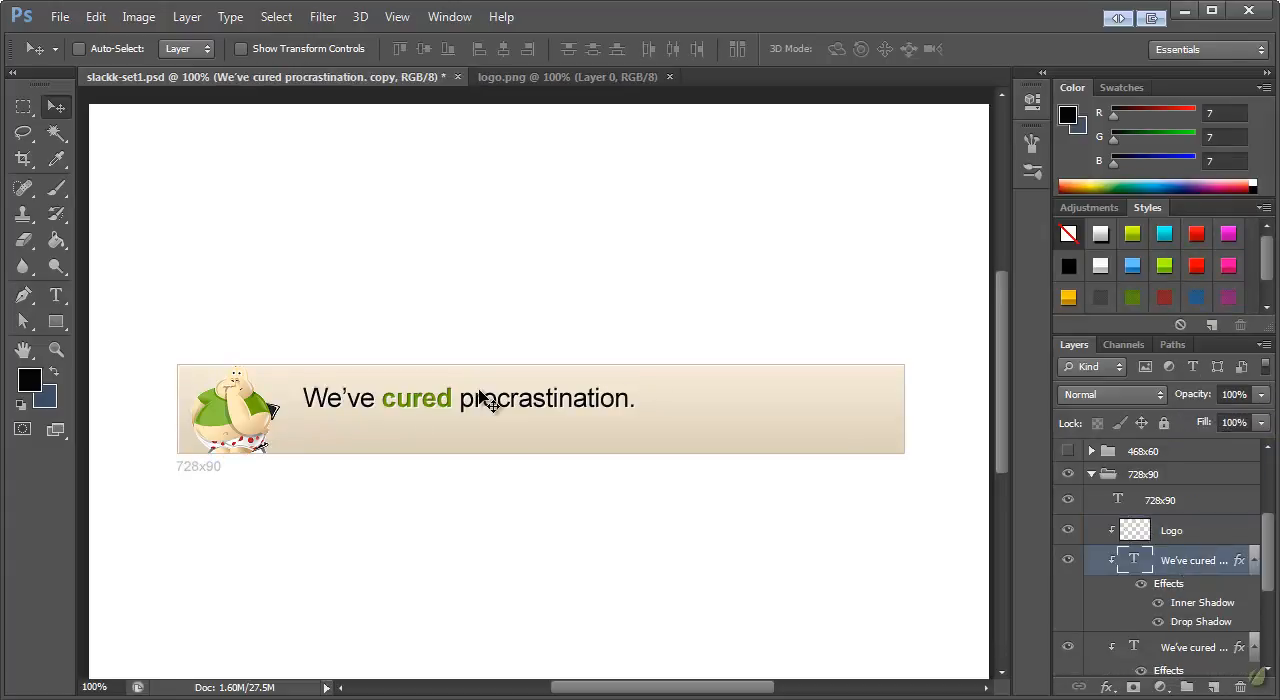
{"action": "left_click_drag", "start_coordinate": [493, 402], "coordinate": [492, 425]}
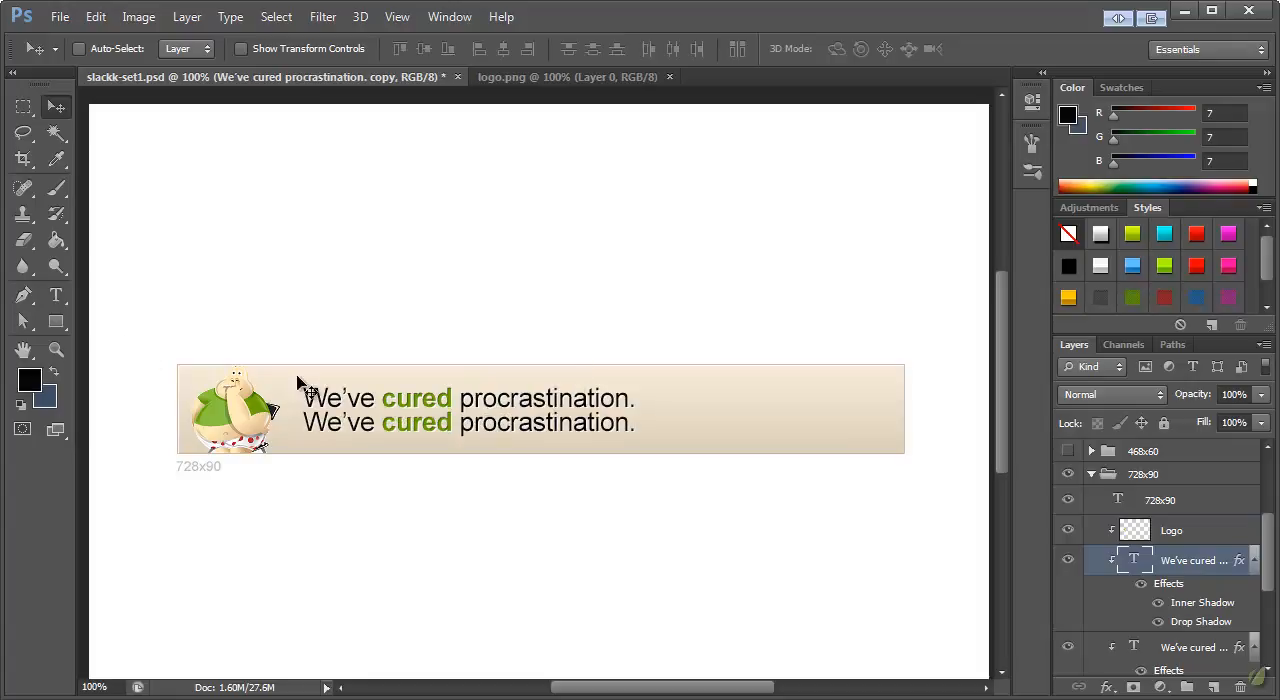
{"action": "key", "text": "ctrl+t"}
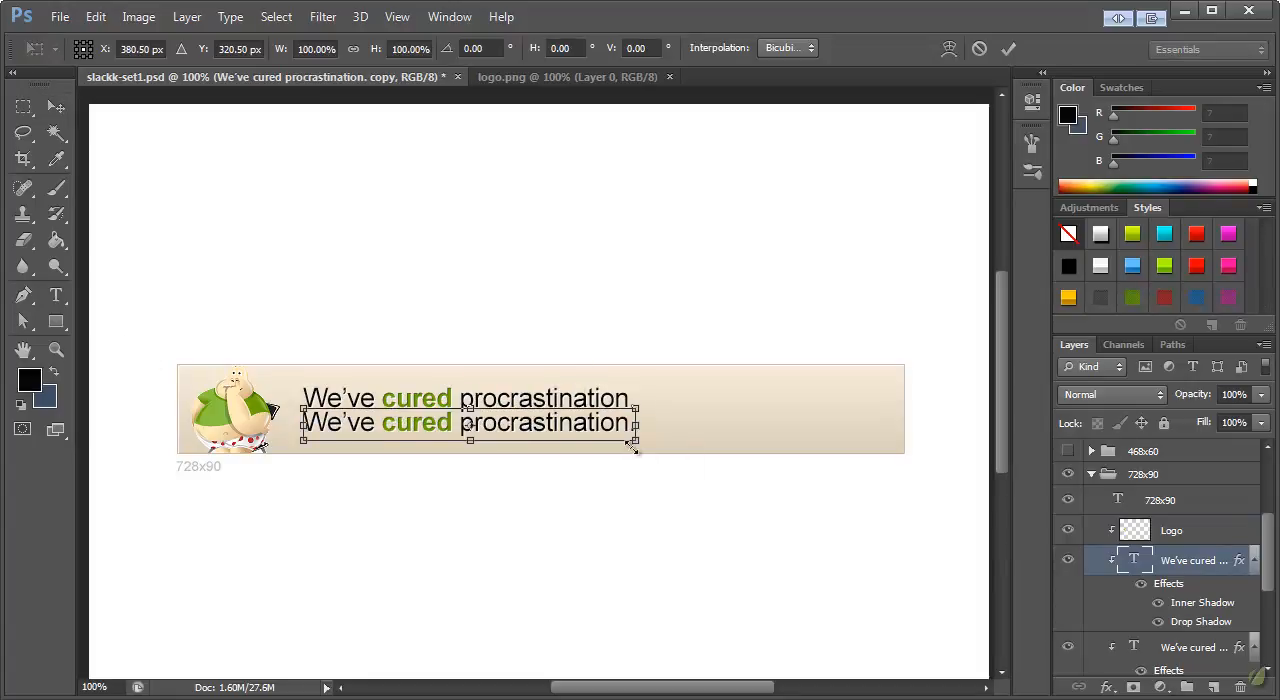
{"action": "left_click_drag", "start_coordinate": [634, 438], "coordinate": [558, 433]}
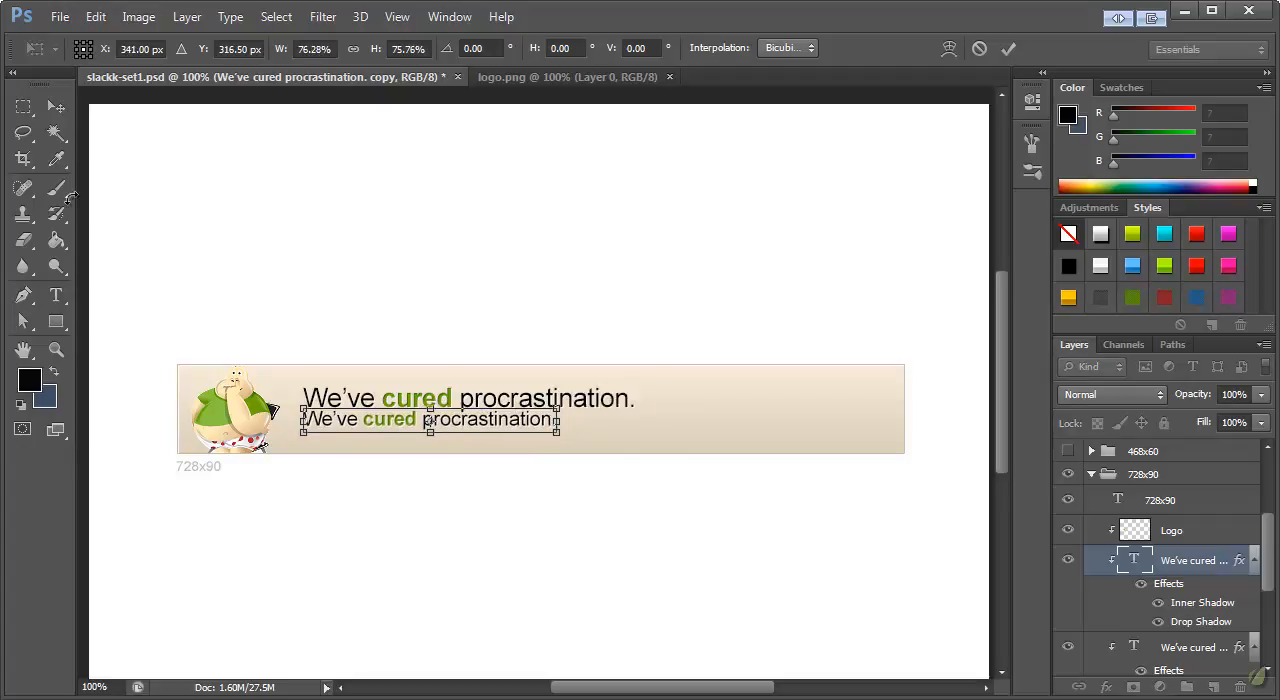
{"action": "left_click", "coordinate": [55, 110]}
{"action": "left_click", "coordinate": [588, 227]}
{"action": "left_click_drag", "start_coordinate": [462, 426], "coordinate": [464, 428]}
Replace the duplicate headline's text with "It's easy. Reach your goals or we embarrass you."
{"action": "left_click", "coordinate": [60, 306]}
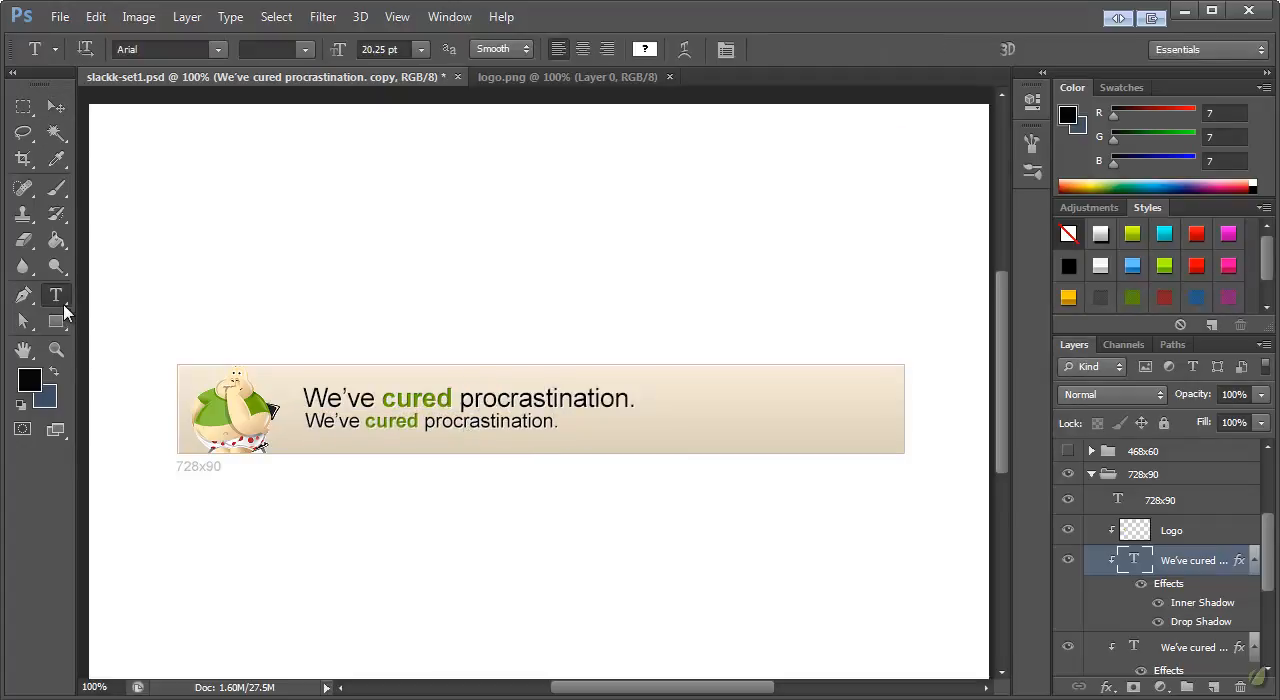
{"action": "left_click", "coordinate": [465, 418]}
{"action": "double_click", "coordinate": [523, 423]}
{"action": "left_click", "coordinate": [563, 431]}
{"action": "left_click_drag", "start_coordinate": [554, 429], "coordinate": [303, 423]}
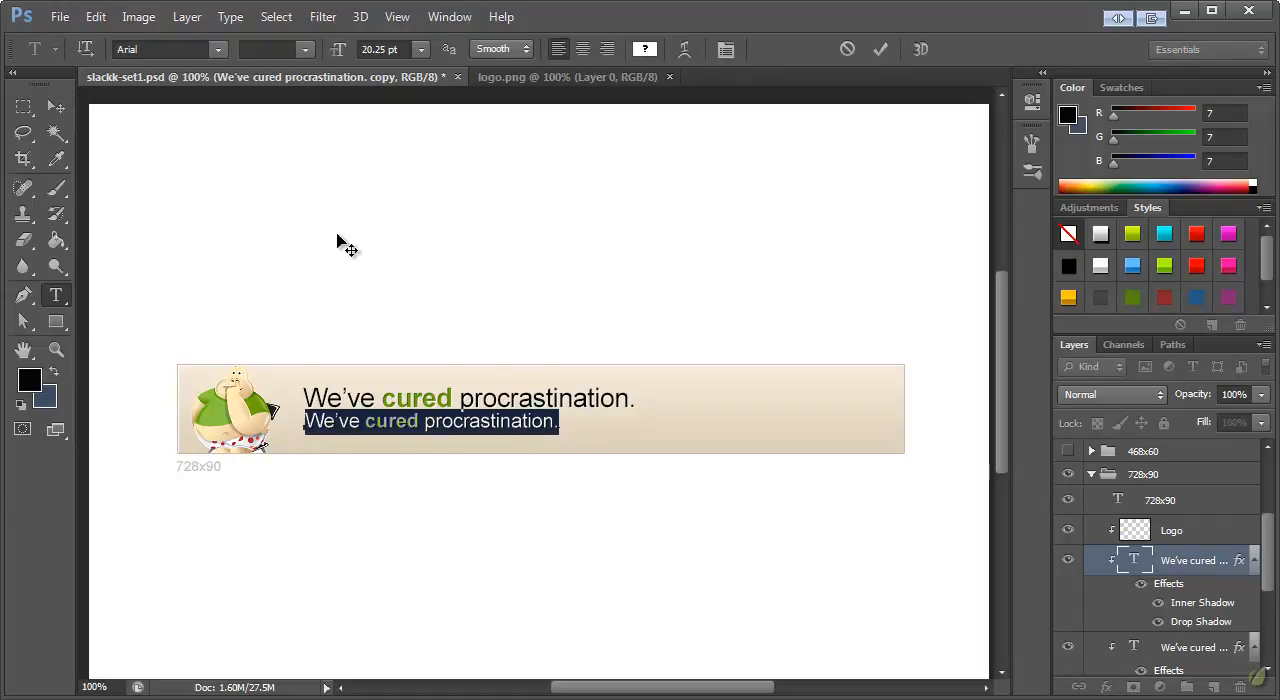
{"action": "key", "text": "BackSpace"}
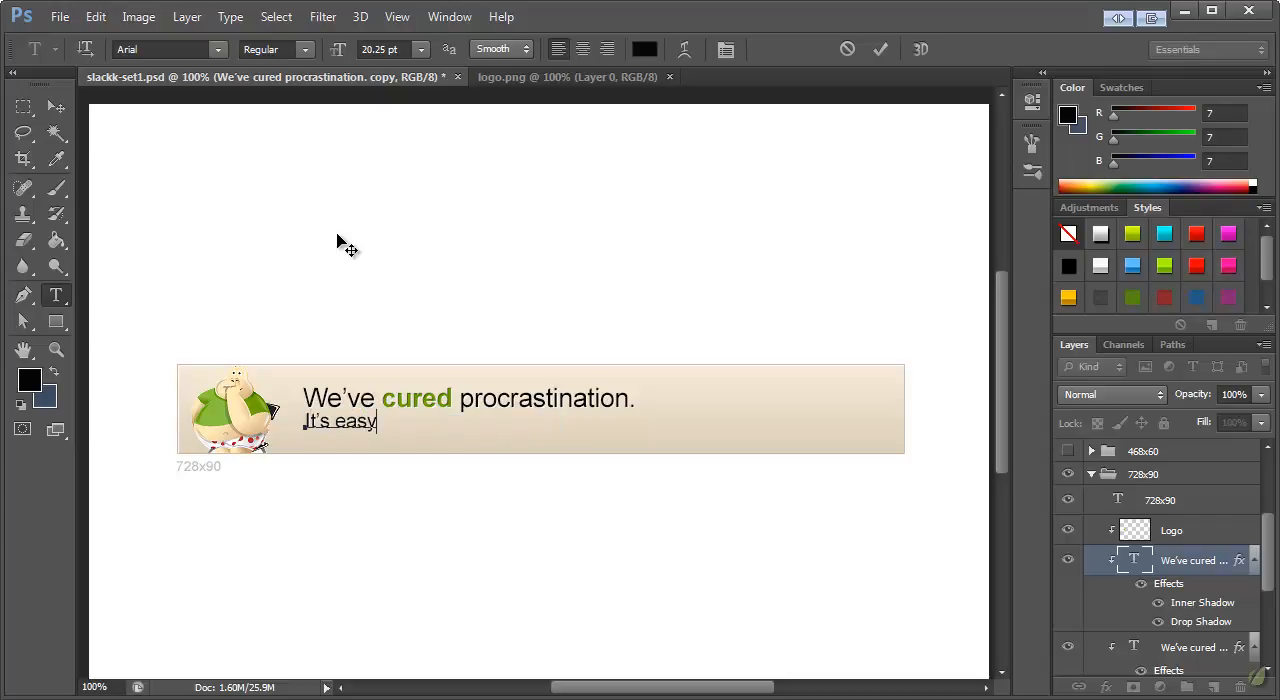
{"action": "type", "text": "It's easy.  Reach your goals or we embarrass you."}
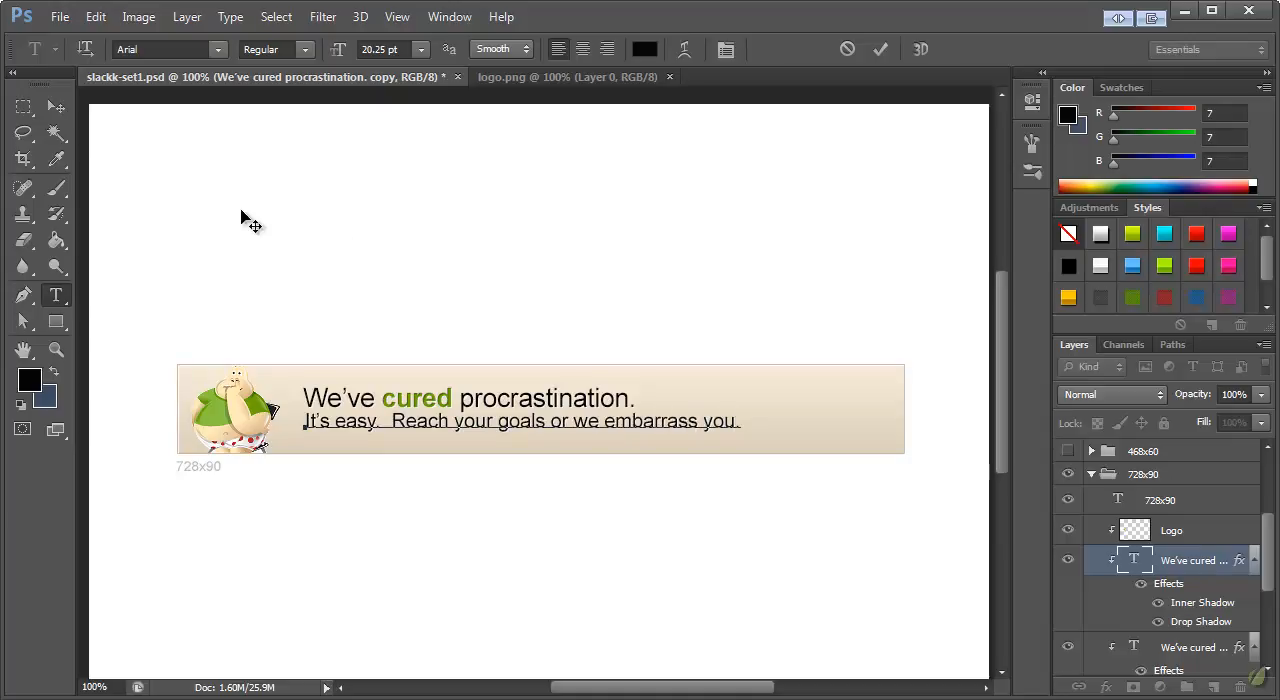
{"action": "left_click", "coordinate": [56, 106]}
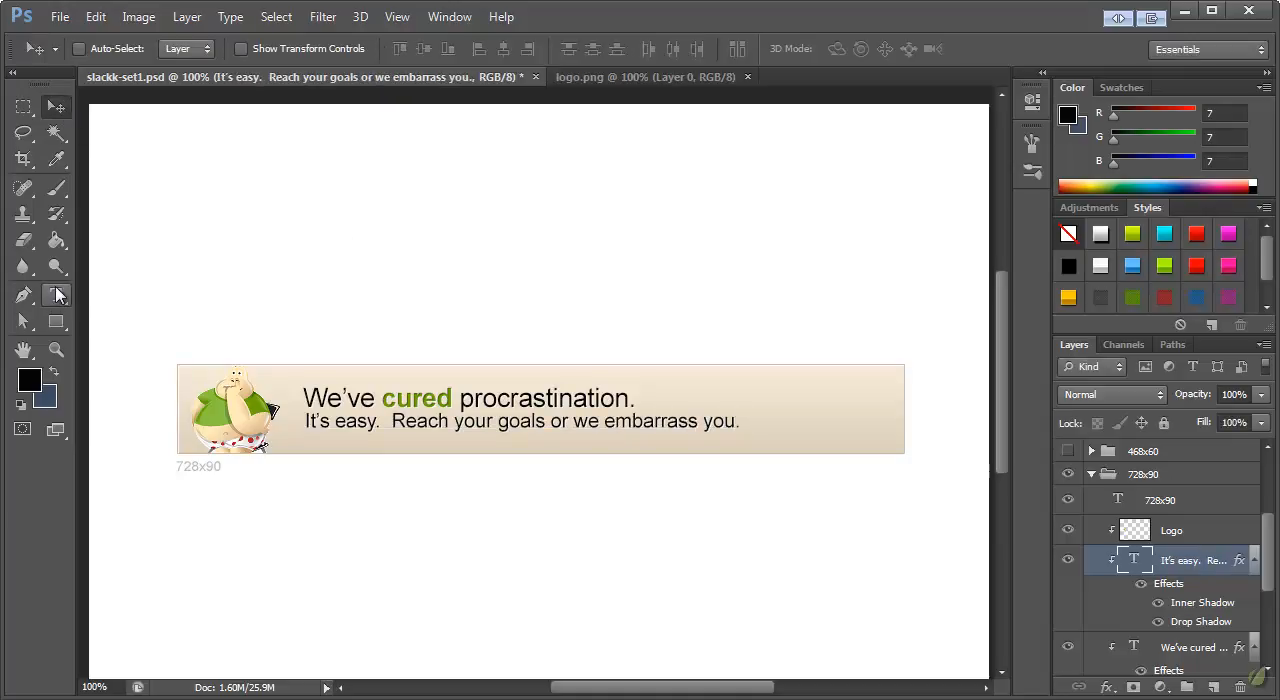
Recolor the tagline text to brown #6d5936, starting from a tone sampled from the mascot
{"action": "left_click", "coordinate": [57, 295]}
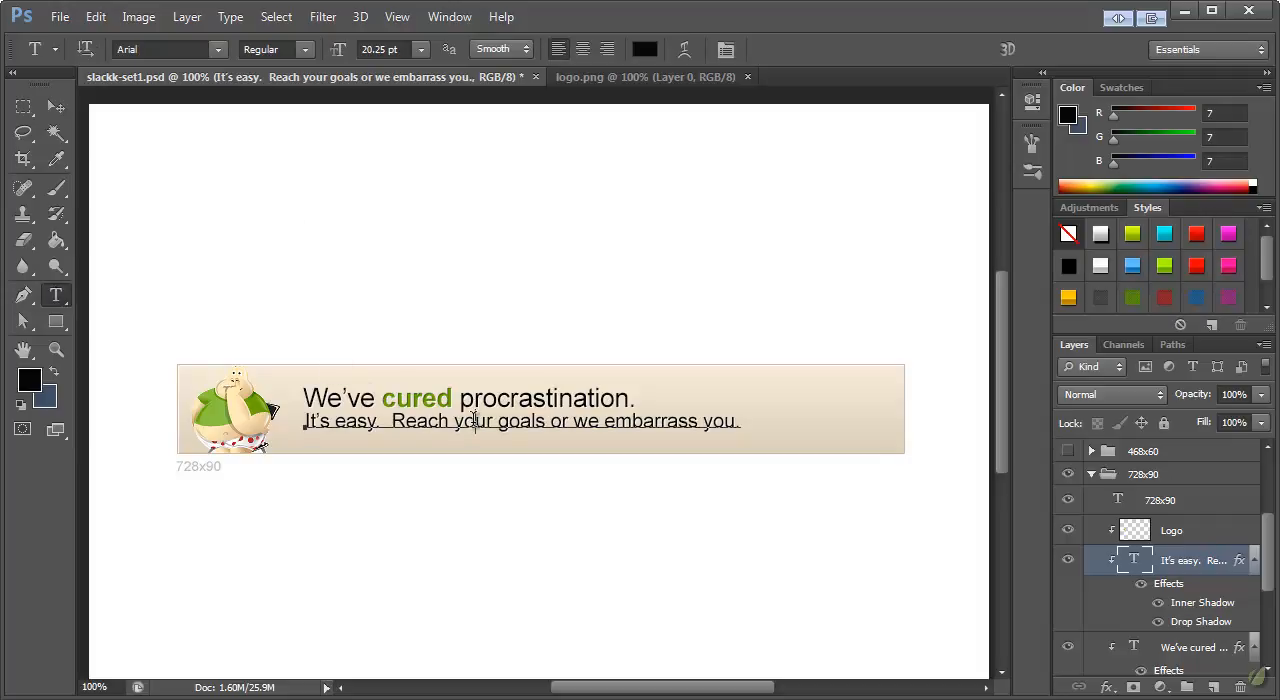
{"action": "left_click", "coordinate": [475, 421]}
{"action": "left_click", "coordinate": [56, 267]}
{"action": "left_click", "coordinate": [58, 296]}
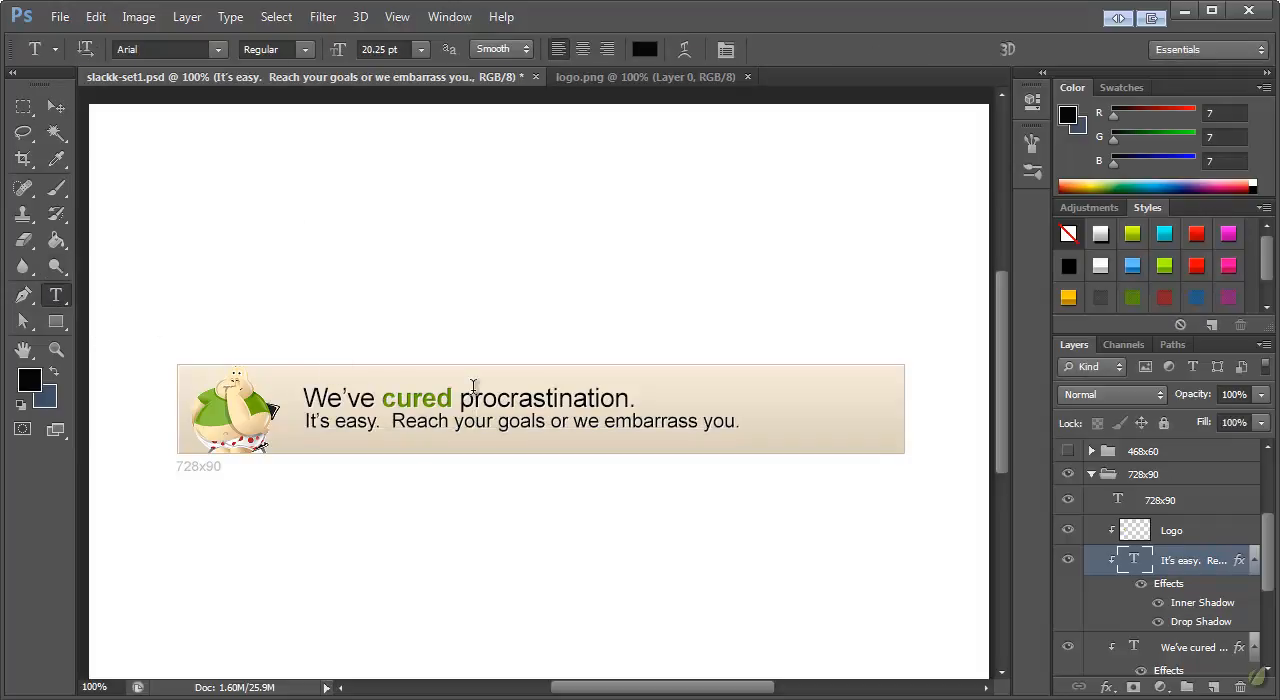
{"action": "left_click", "coordinate": [644, 50]}
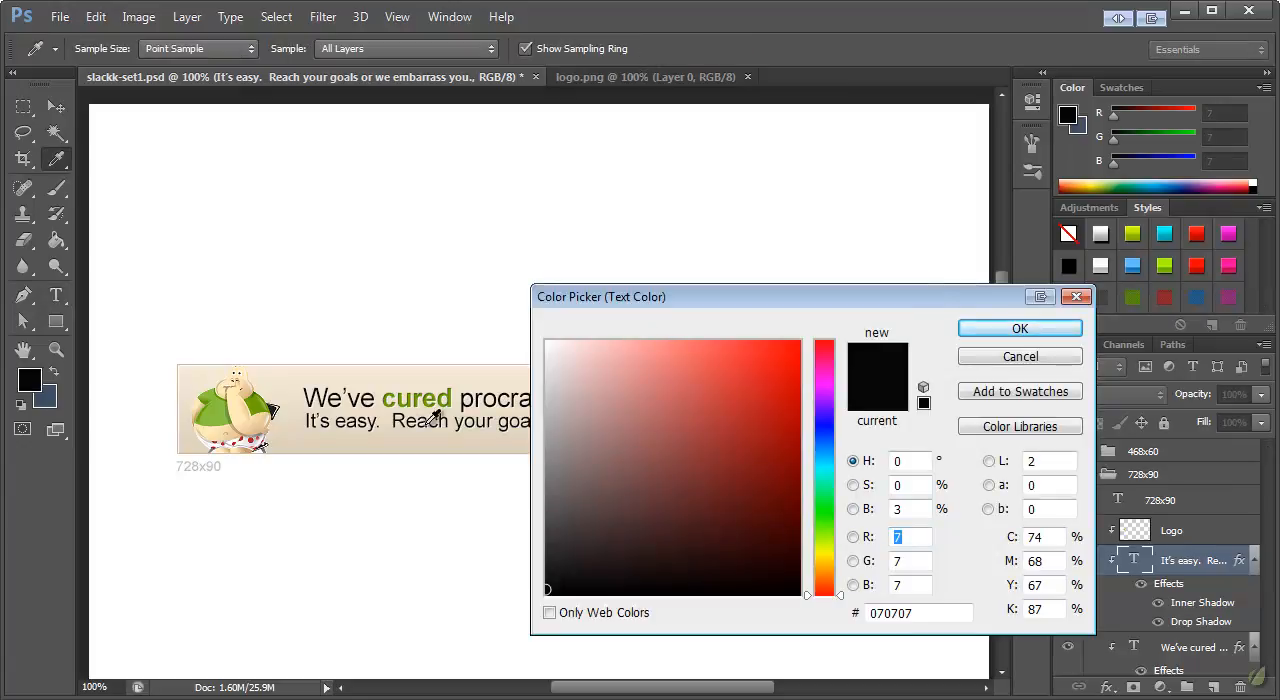
{"action": "left_click", "coordinate": [257, 438]}
{"action": "left_click_drag", "start_coordinate": [649, 449], "coordinate": [673, 486]}
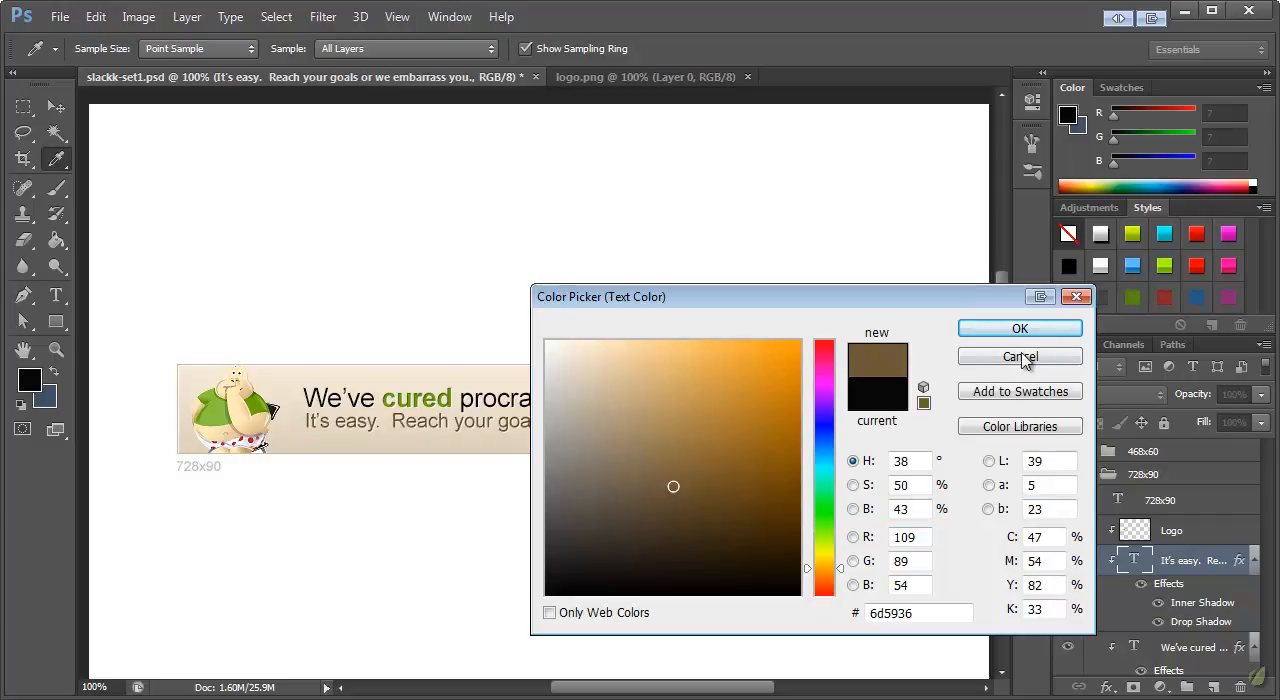
{"action": "left_click_drag", "start_coordinate": [832, 305], "coordinate": [988, 72]}
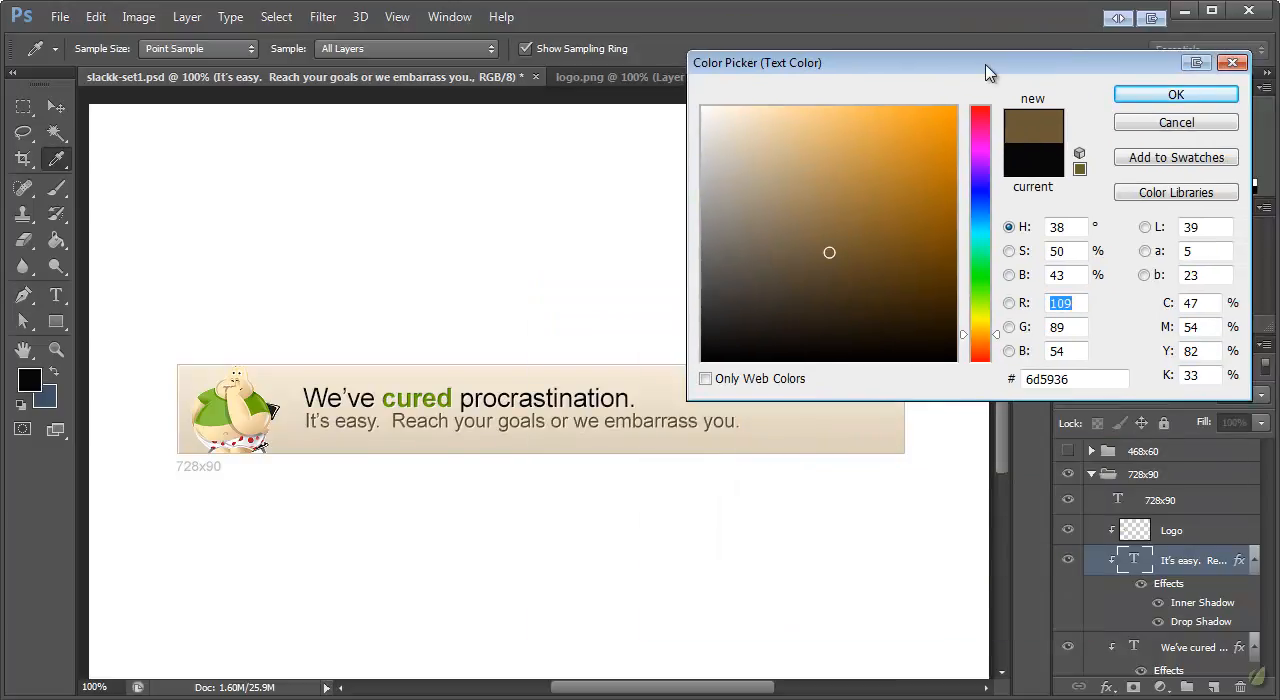
{"action": "left_click", "coordinate": [1150, 100]}
Scale the tagline down to about 93% width and 92% height and shift it slightly lower on the banner
{"action": "left_click", "coordinate": [60, 104]}
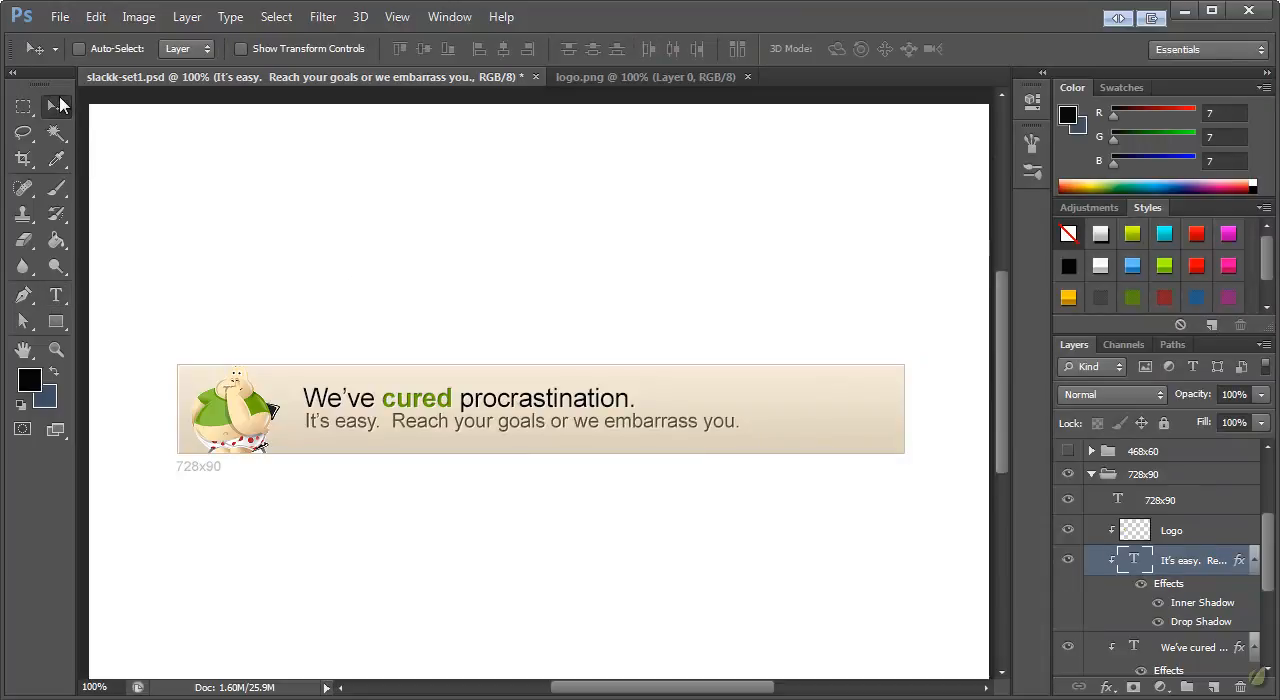
{"action": "key", "text": "ctrl+t"}
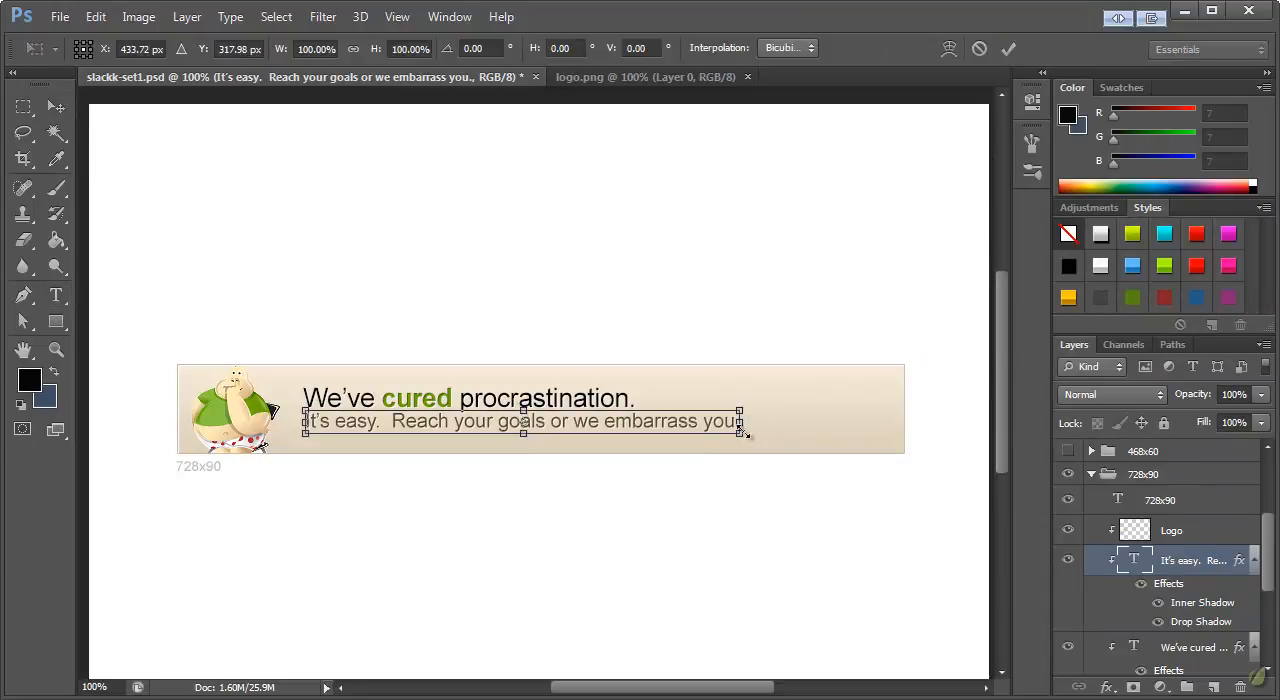
{"action": "mouse_move", "coordinate": [740, 432]}
{"action": "left_mouse_down"}
{"action": "mouse_move", "coordinate": [704, 434]}
{"action": "mouse_move", "coordinate": [716, 435]}
{"action": "left_mouse_up"}
{"action": "left_click", "coordinate": [56, 107]}
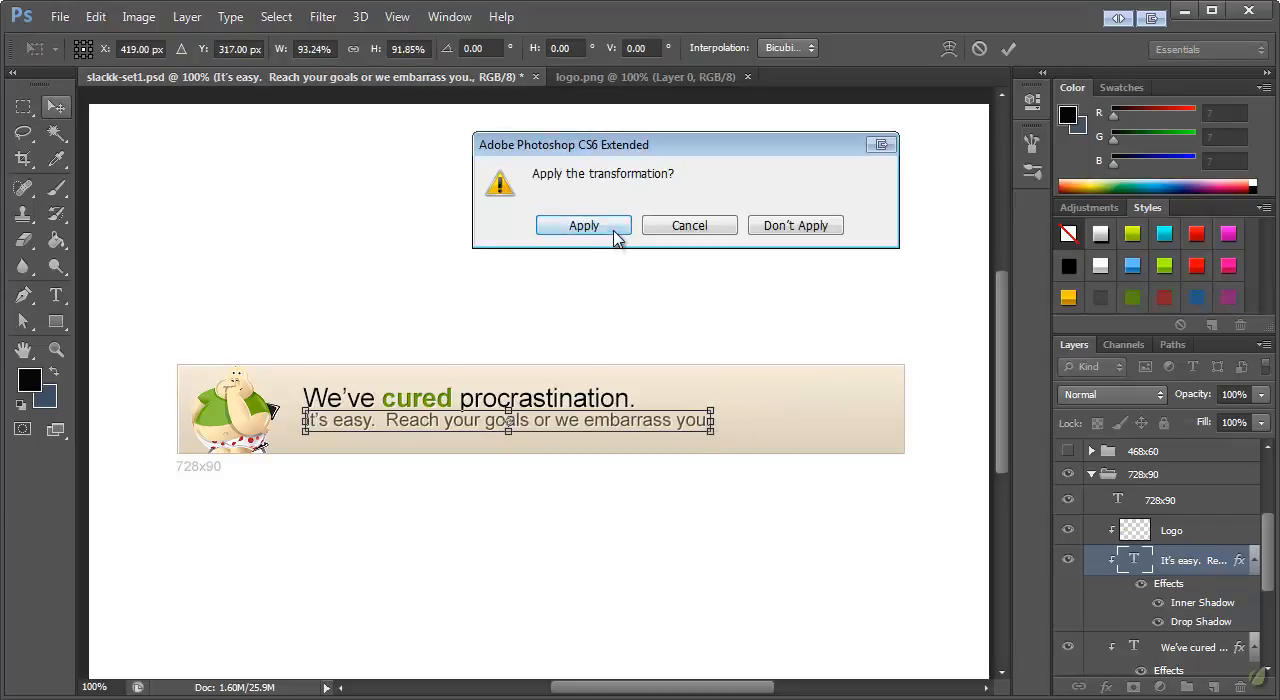
{"action": "left_click", "coordinate": [584, 226]}
{"action": "left_click_drag", "start_coordinate": [547, 428], "coordinate": [549, 433]}
Enlarge the "We've cured procrastination." headline to about 120% and move it down closer to the tagline
{"action": "left_click", "coordinate": [515, 396], "text": "ctrl"}
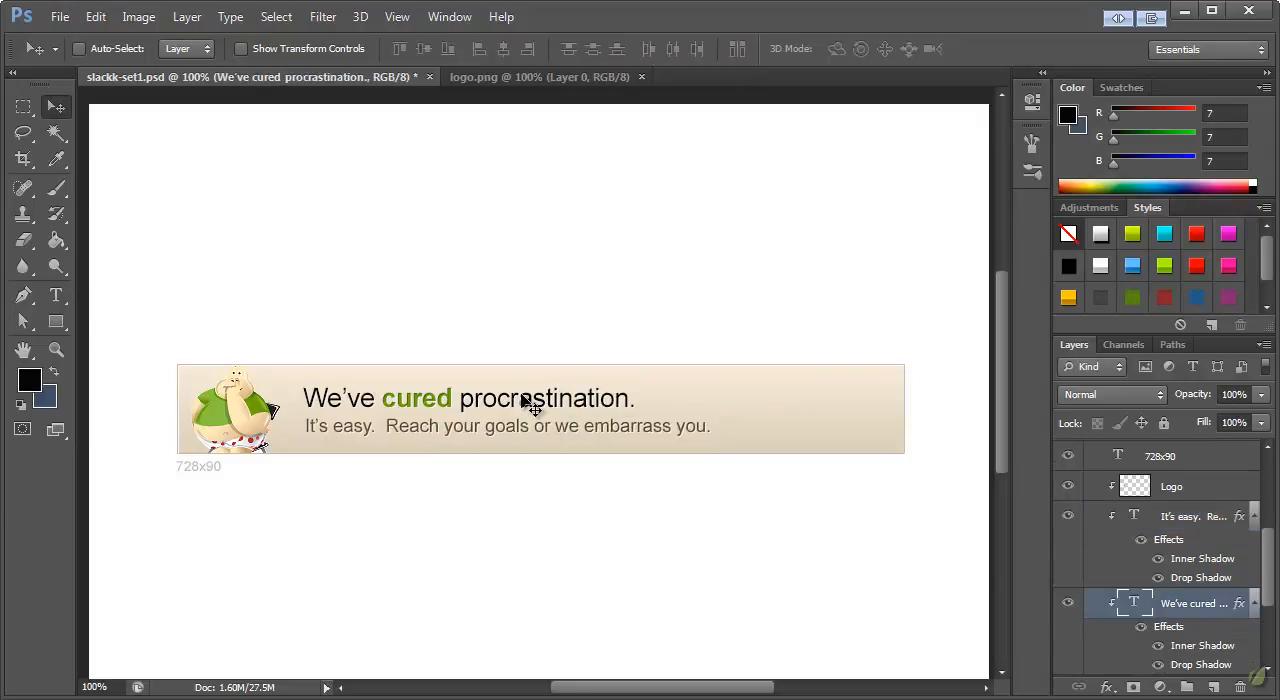
{"action": "key", "text": "ctrl+t"}
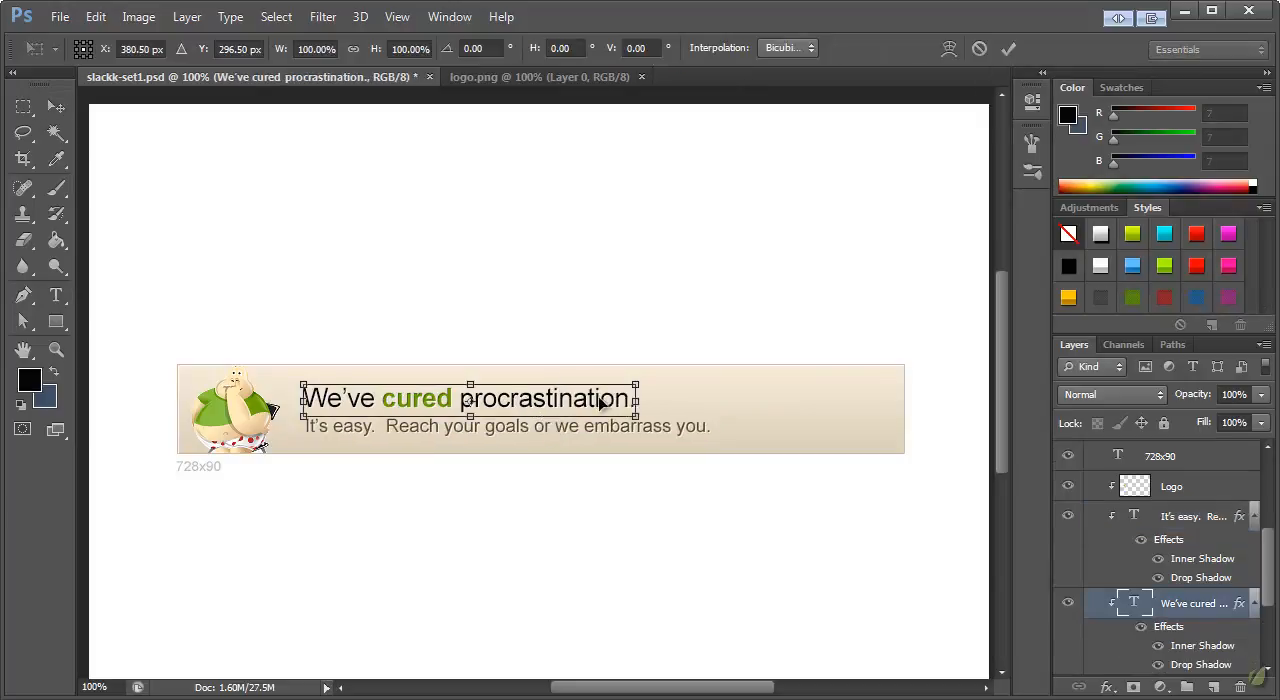
{"action": "left_click_drag", "start_coordinate": [645, 380], "coordinate": [704, 373]}
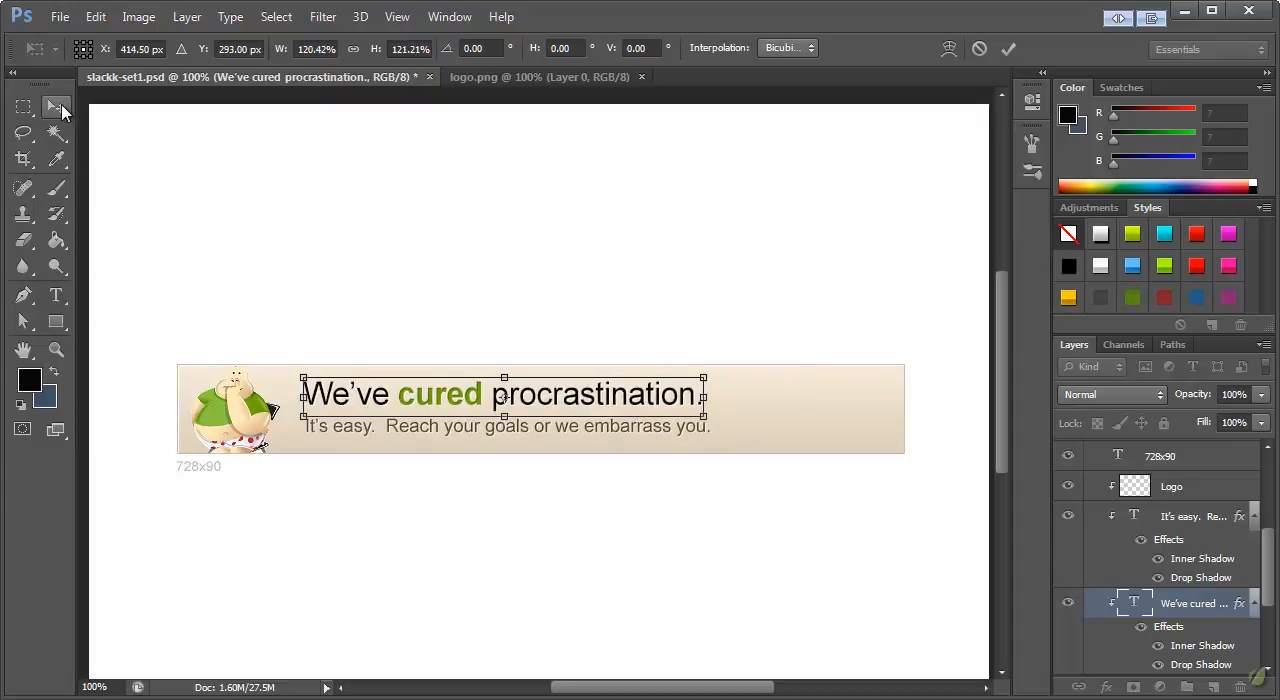
{"action": "left_click", "coordinate": [58, 108]}
{"action": "left_click", "coordinate": [589, 232]}
{"action": "left_click_drag", "start_coordinate": [583, 394], "coordinate": [606, 426]}
Nudge the tagline slightly left and up so it aligns with the start of the headline
{"action": "left_click", "coordinate": [602, 425], "text": "ctrl"}
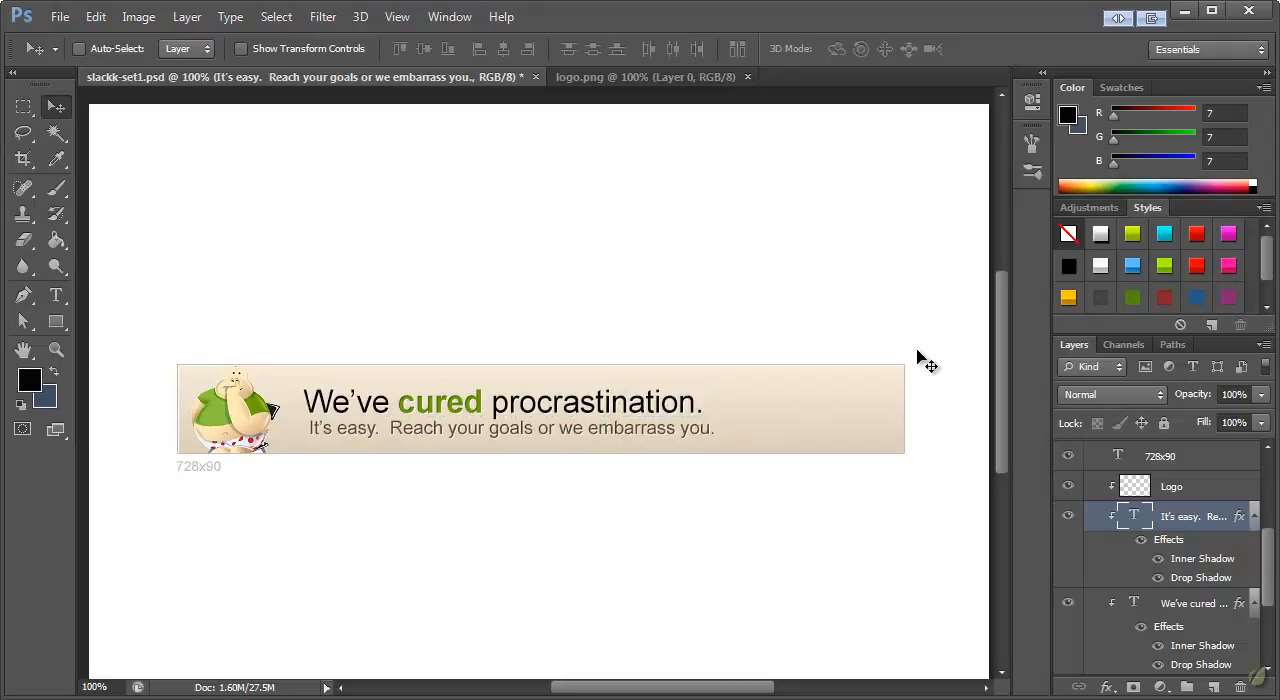
{"action": "key", "text": "Left"}
{"action": "key", "text": "Left"}
{"action": "key", "text": "Left"}
{"action": "key", "text": "Up"}
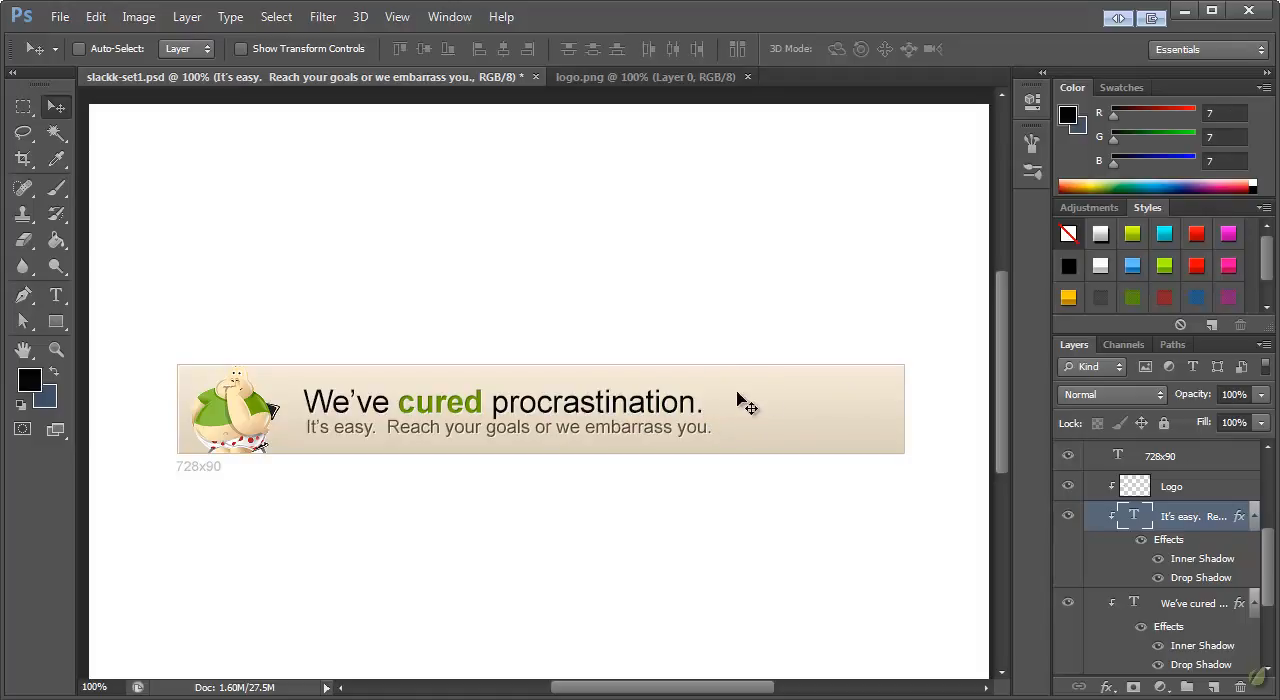
Draw a green rounded rectangle button about 157 x 45 px with an 8 px radius after the headline, above the Logo layer
{"action": "left_click", "coordinate": [1198, 490]}
{"action": "scroll", "coordinate": [1198, 520], "scroll_direction": "up", "scroll_amount": 2}
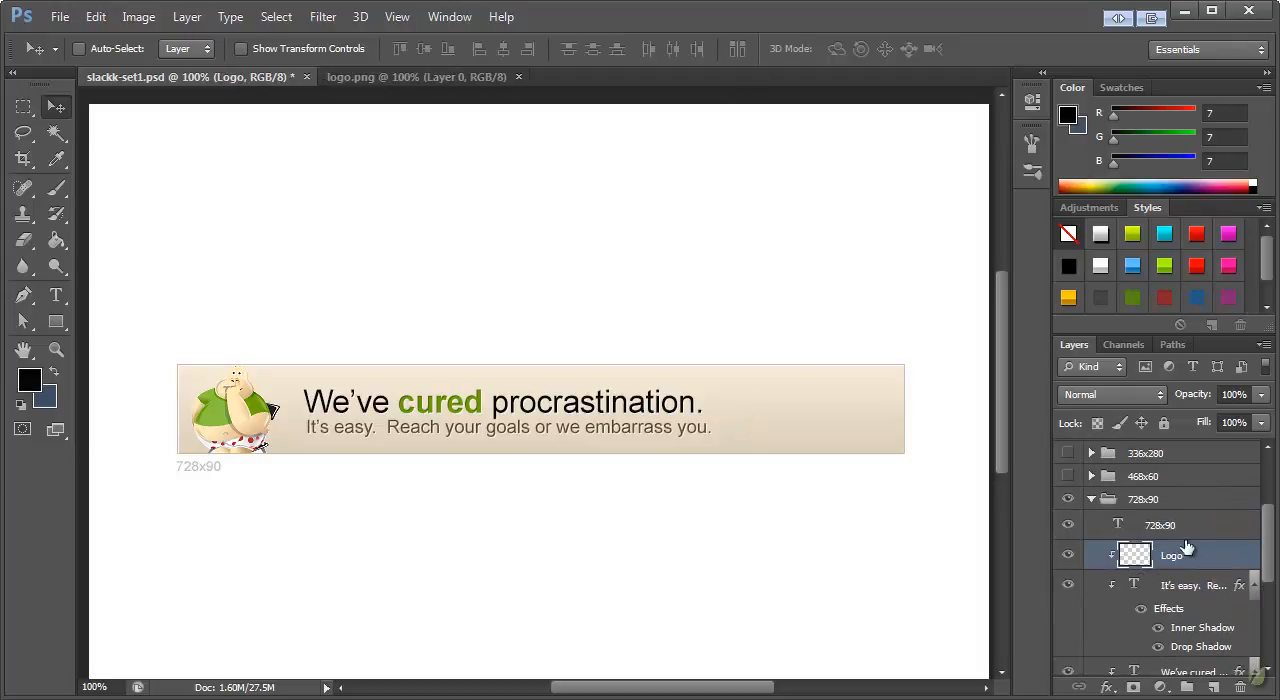
{"action": "left_click", "coordinate": [56, 321]}
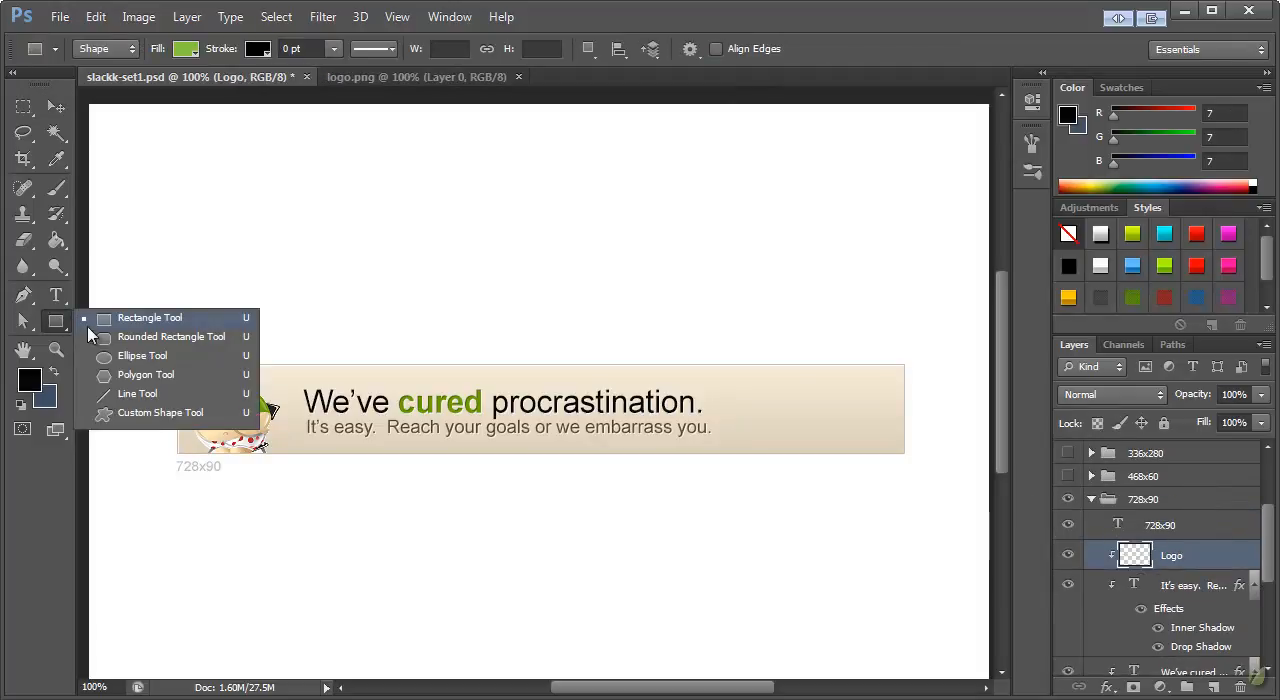
{"action": "left_click", "coordinate": [131, 340]}
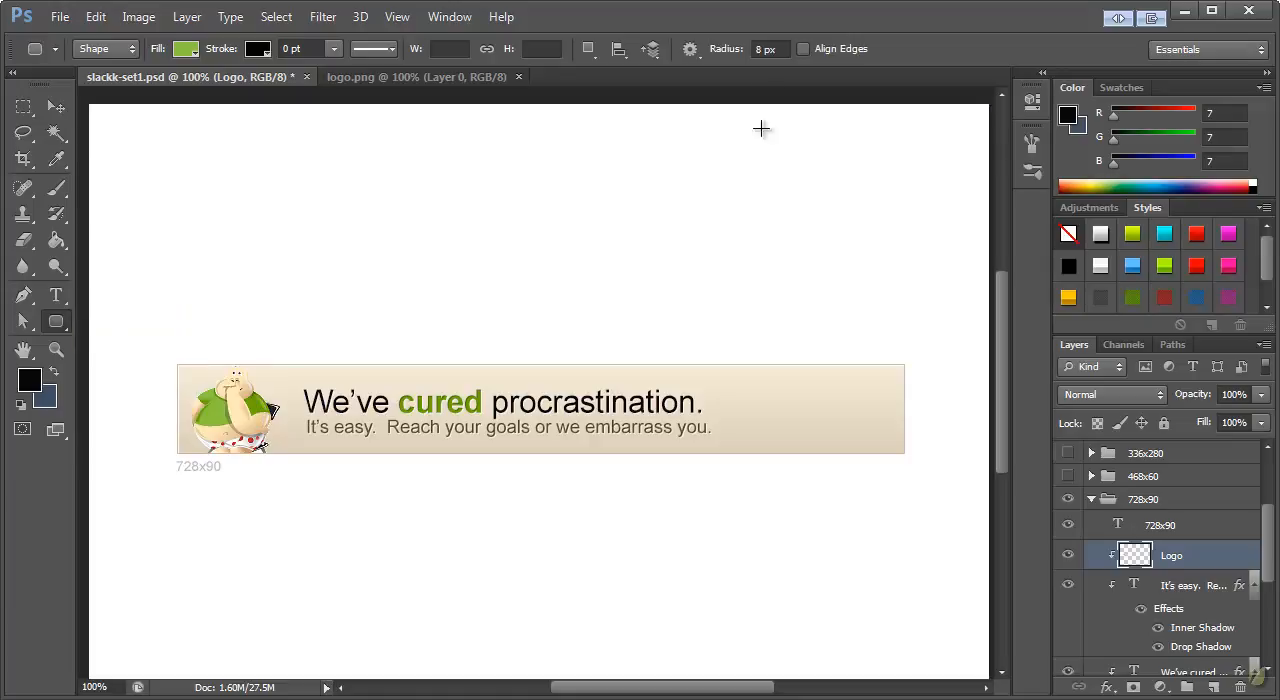
{"action": "double_click", "coordinate": [765, 48]}
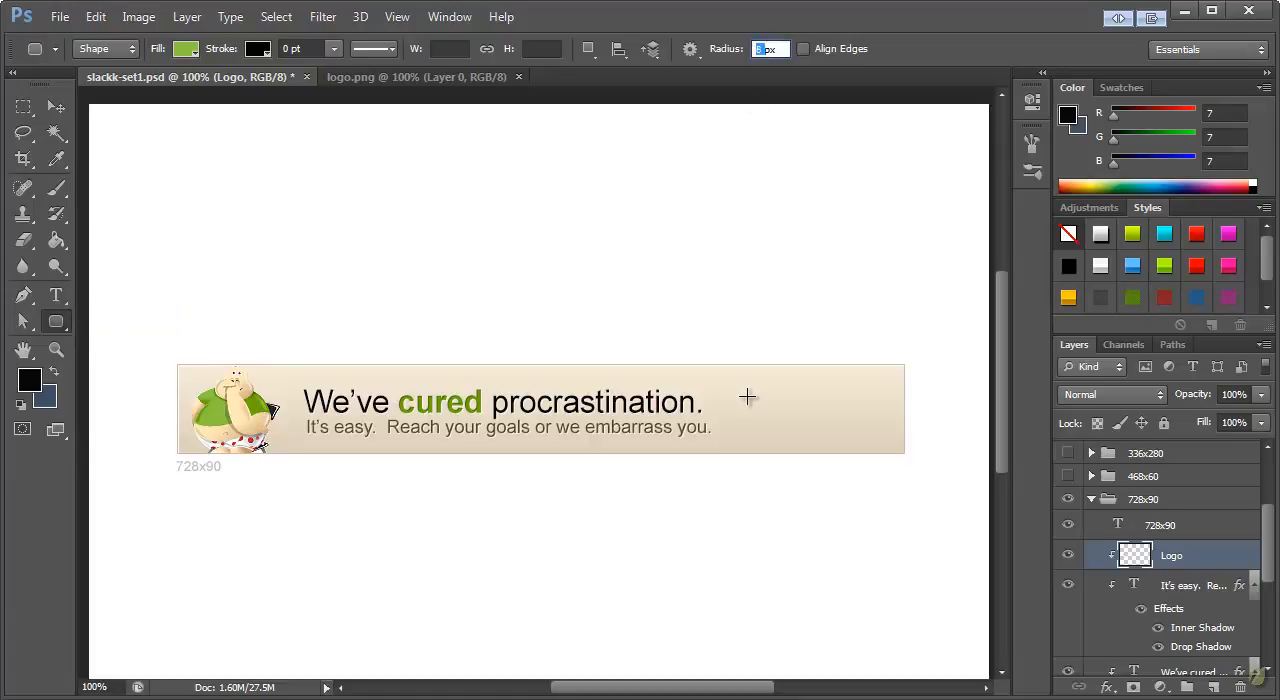
{"action": "left_click_drag", "start_coordinate": [727, 388], "coordinate": [883, 430]}
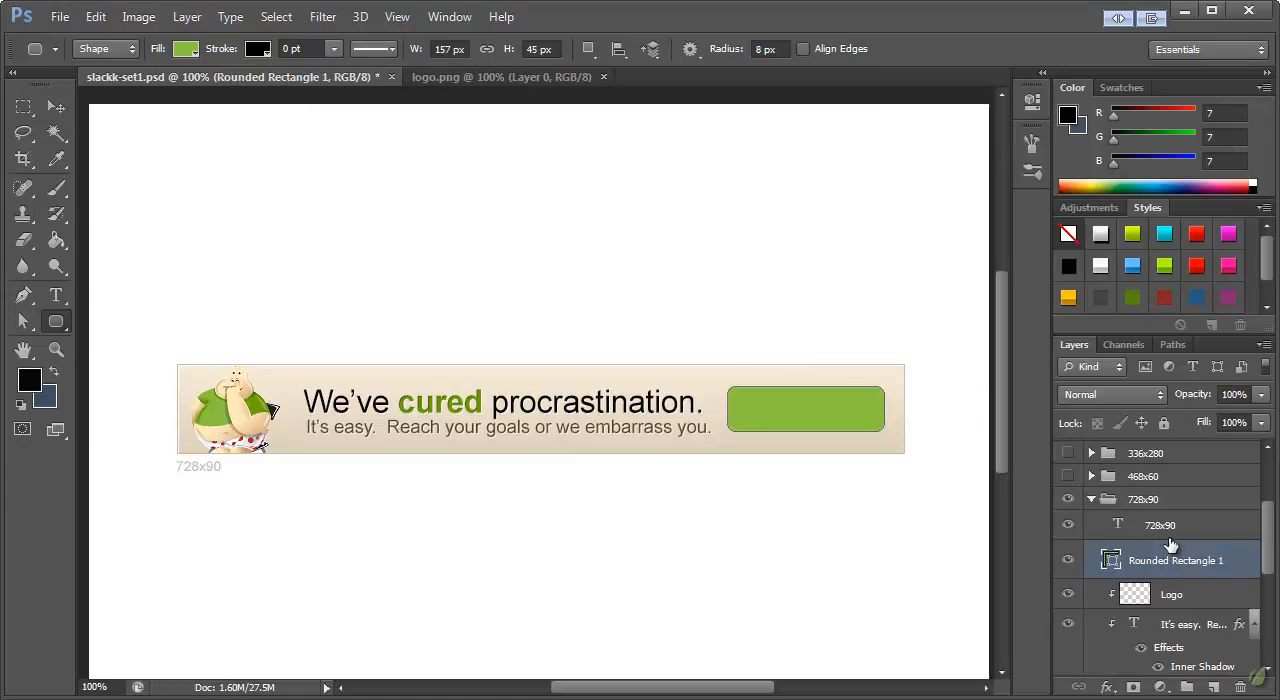
Add a 3 px outside Stroke layer effect to the green rounded rectangle
{"action": "scroll", "coordinate": [1173, 548], "scroll_direction": "down", "scroll_amount": 1}
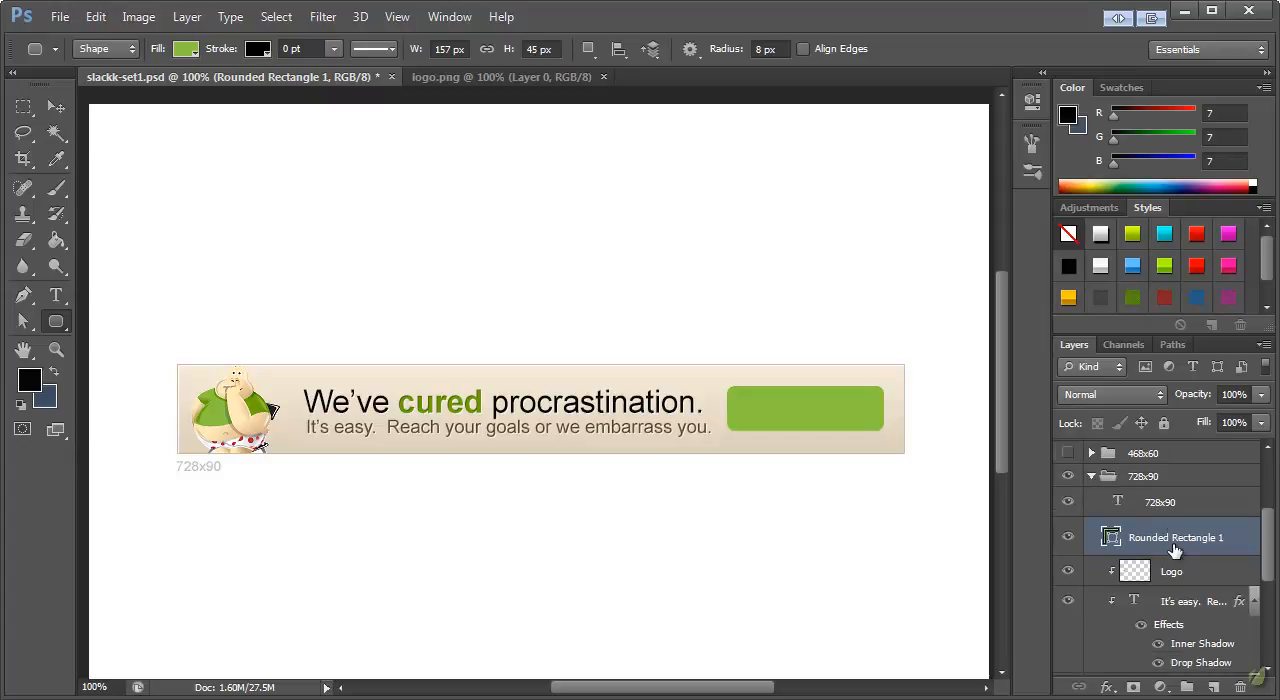
{"action": "double_click", "coordinate": [1254, 538]}
{"action": "left_click_drag", "start_coordinate": [809, 180], "coordinate": [346, 177]}
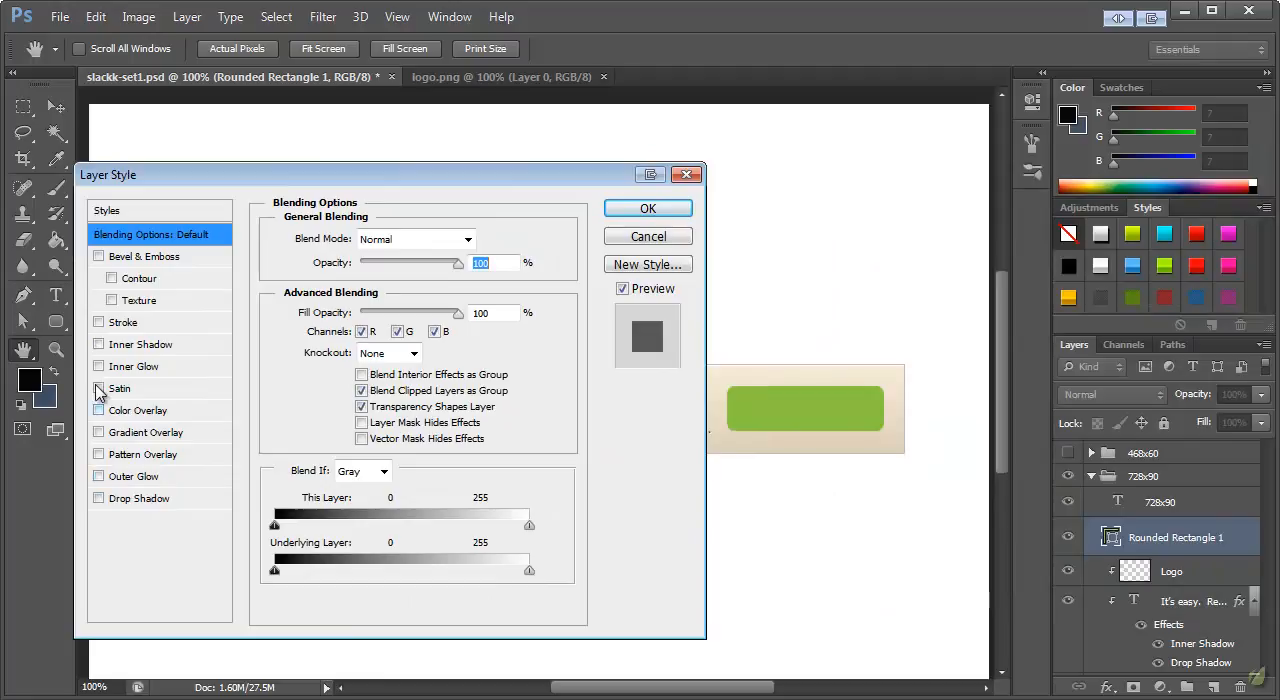
{"action": "left_click", "coordinate": [98, 322]}
{"action": "left_click", "coordinate": [122, 322]}
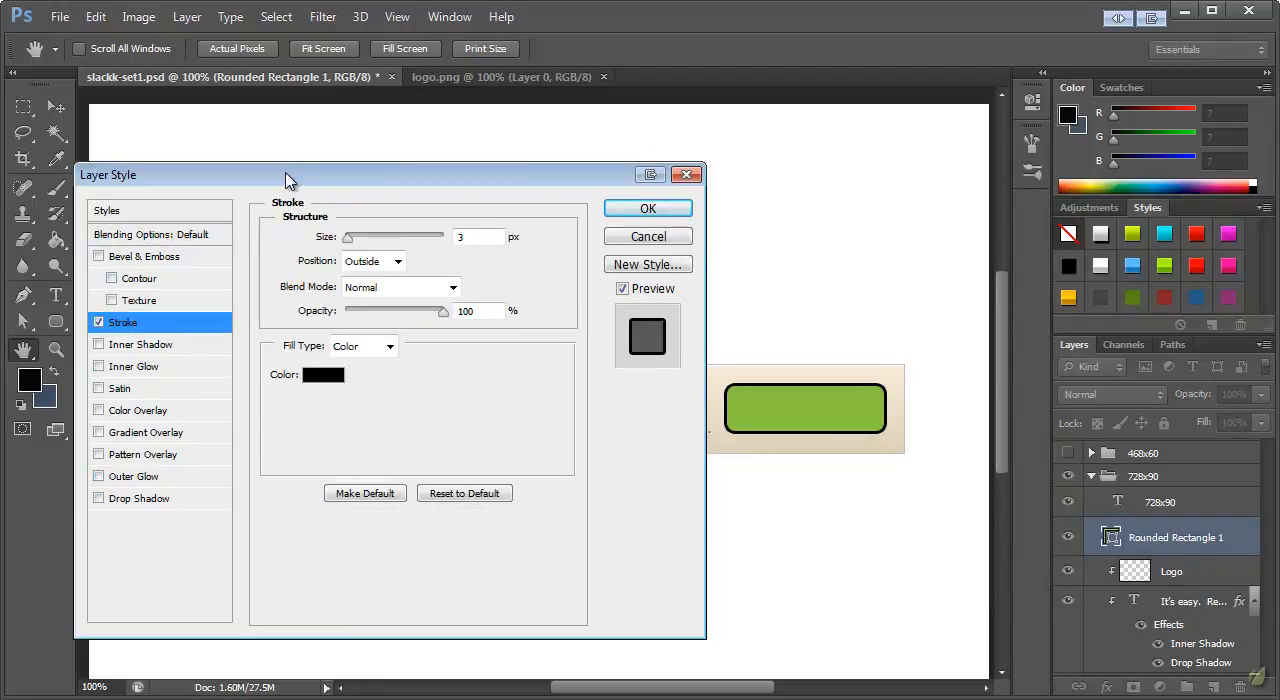
{"action": "left_click_drag", "start_coordinate": [285, 186], "coordinate": [226, 232]}
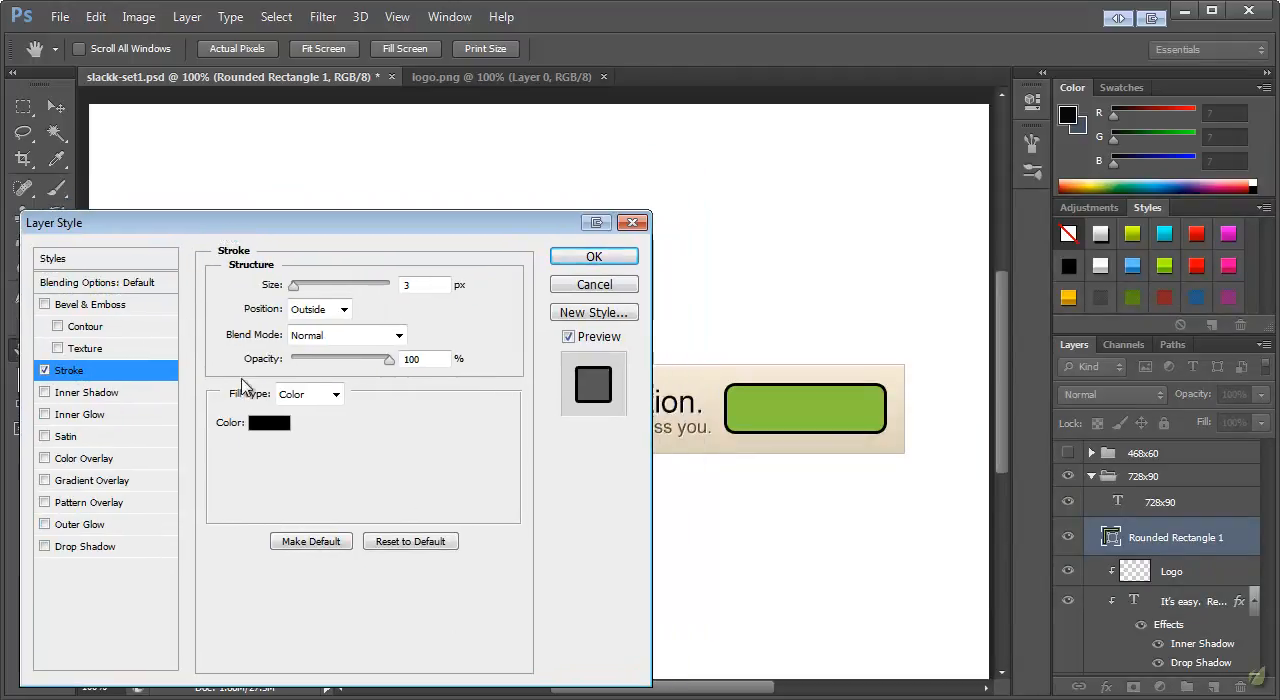
Set the button's stroke color to a light beige sampled from the banner background
{"action": "left_click", "coordinate": [270, 422]}
{"action": "left_click", "coordinate": [672, 372]}
{"action": "mouse_move", "coordinate": [802, 72]}
{"action": "left_mouse_down"}
{"action": "mouse_move", "coordinate": [898, 58]}
{"action": "mouse_move", "coordinate": [955, 32]}
{"action": "left_mouse_up"}
{"action": "left_click", "coordinate": [703, 376]}
{"action": "left_click", "coordinate": [702, 380]}
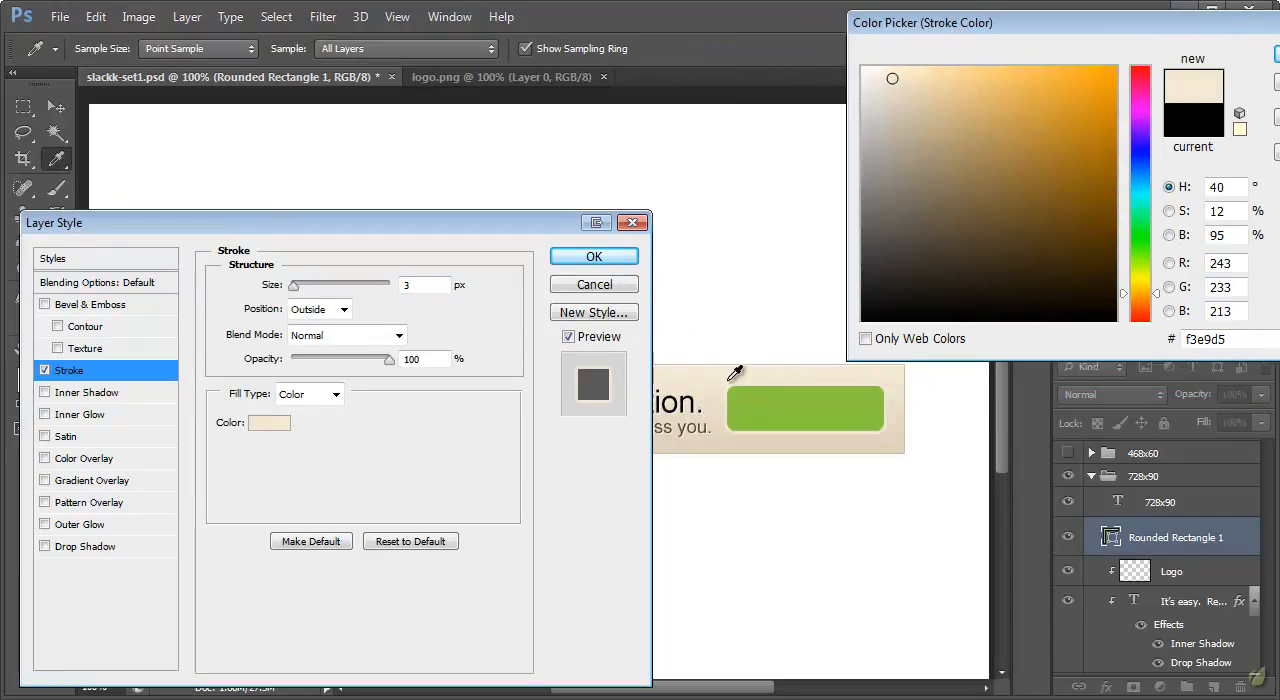
{"action": "left_click", "coordinate": [683, 386]}
{"action": "key", "text": "Return"}
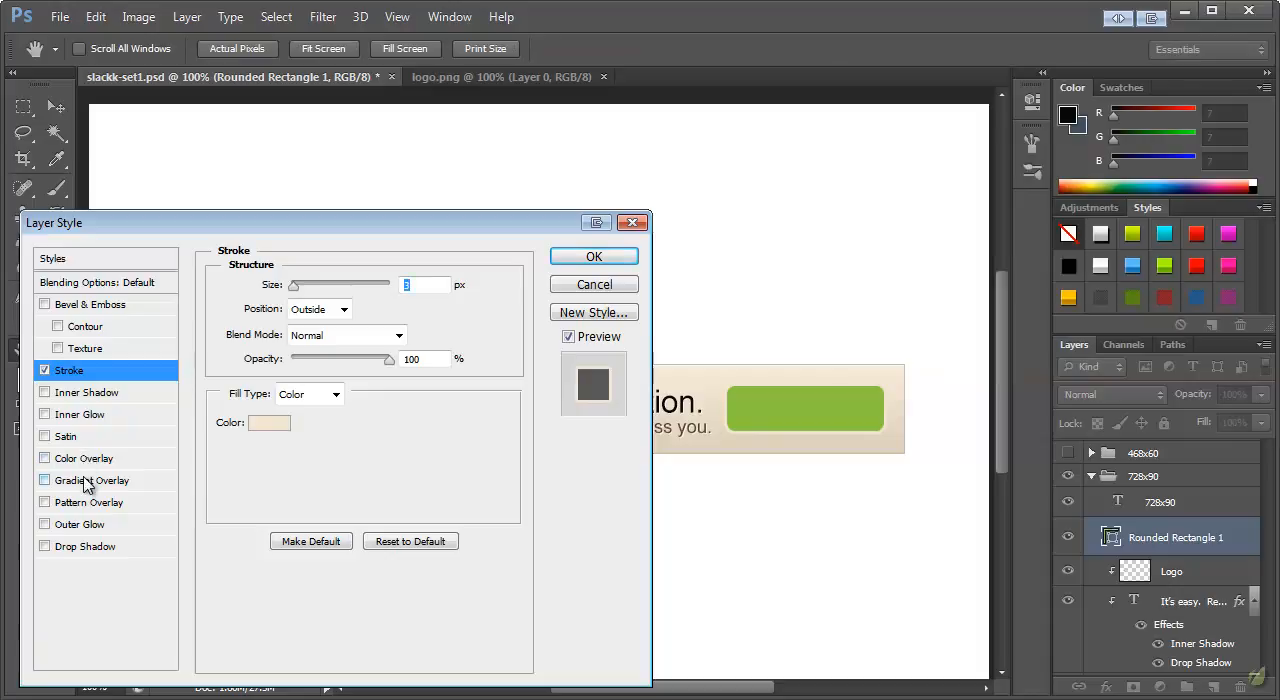
Add a linear Gradient Overlay effect at 90° to the rounded rectangle, keeping the whole banner in view
{"action": "left_click", "coordinate": [87, 481]}
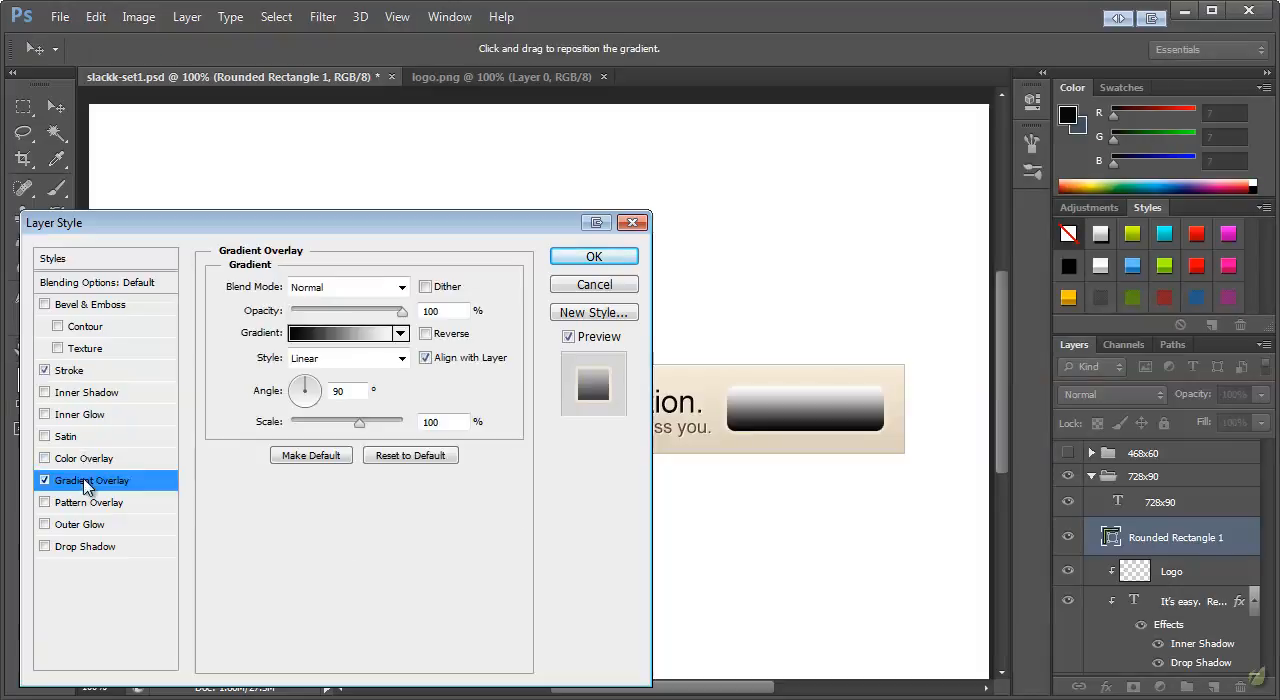
{"action": "left_click", "coordinate": [311, 338]}
{"action": "left_click_drag", "start_coordinate": [797, 105], "coordinate": [537, 120]}
{"action": "left_click", "coordinate": [840, 189]}
{"action": "left_click_drag", "start_coordinate": [386, 229], "coordinate": [943, 477]}
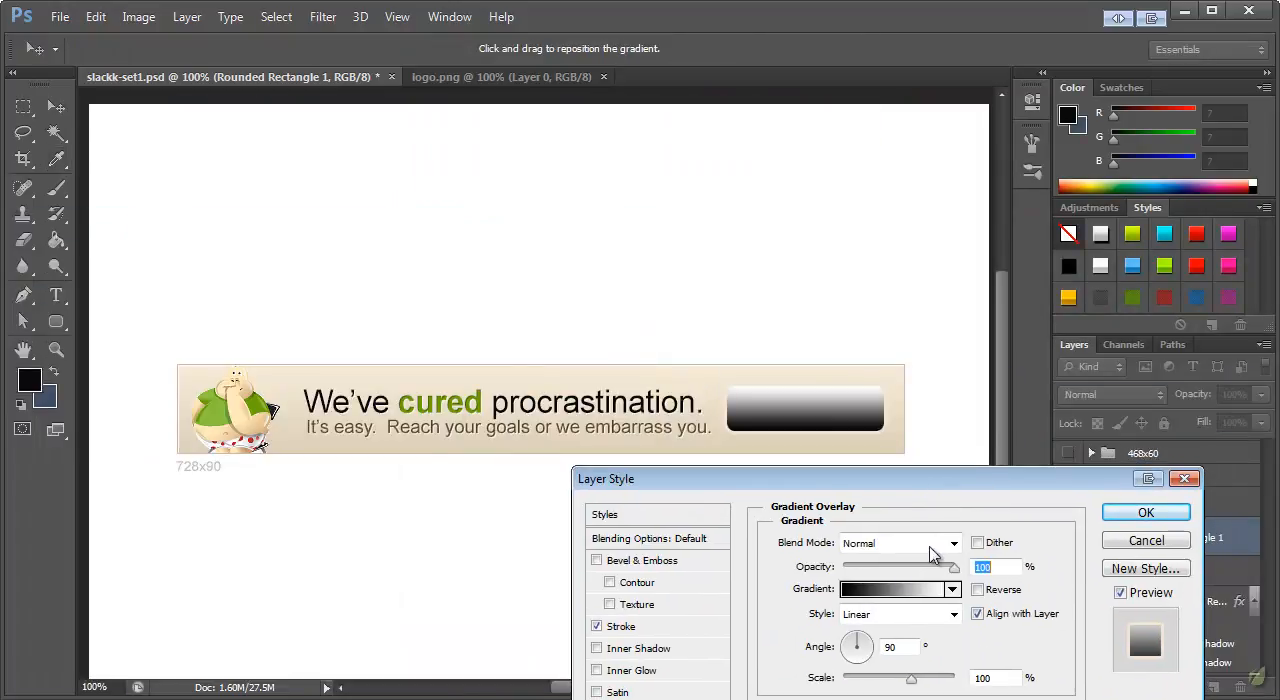
Set the gradient's starting color stop to dark green #6ca201, sampled from the mascot's shirt
{"action": "left_click", "coordinate": [873, 600]}
{"action": "left_click_drag", "start_coordinate": [634, 120], "coordinate": [1063, 95]}
{"action": "double_click", "coordinate": [913, 440]}
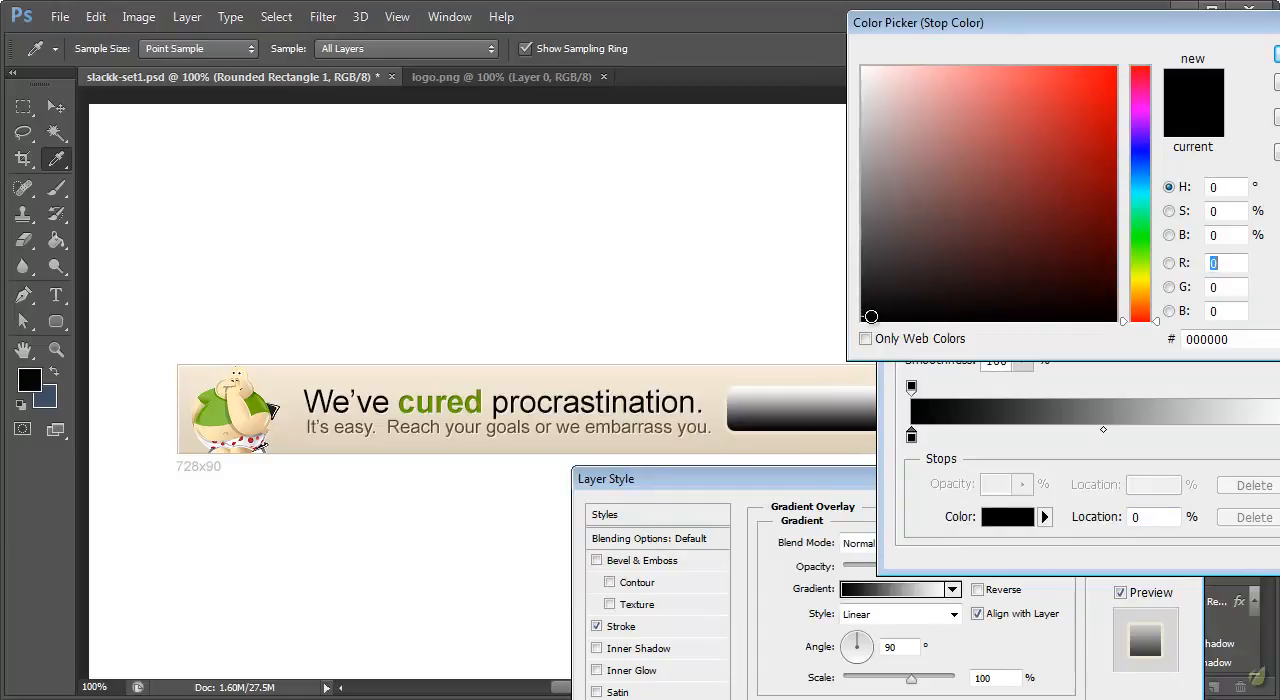
{"action": "left_click", "coordinate": [256, 398]}
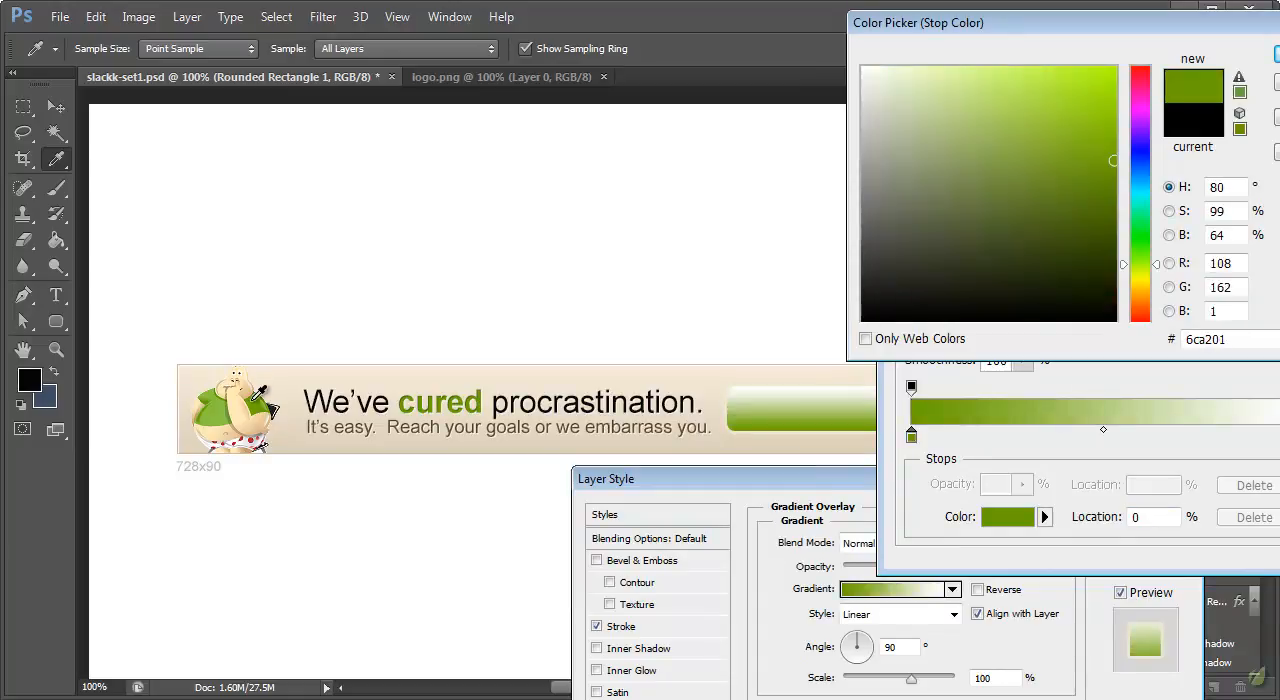
{"action": "left_click", "coordinate": [1274, 50]}
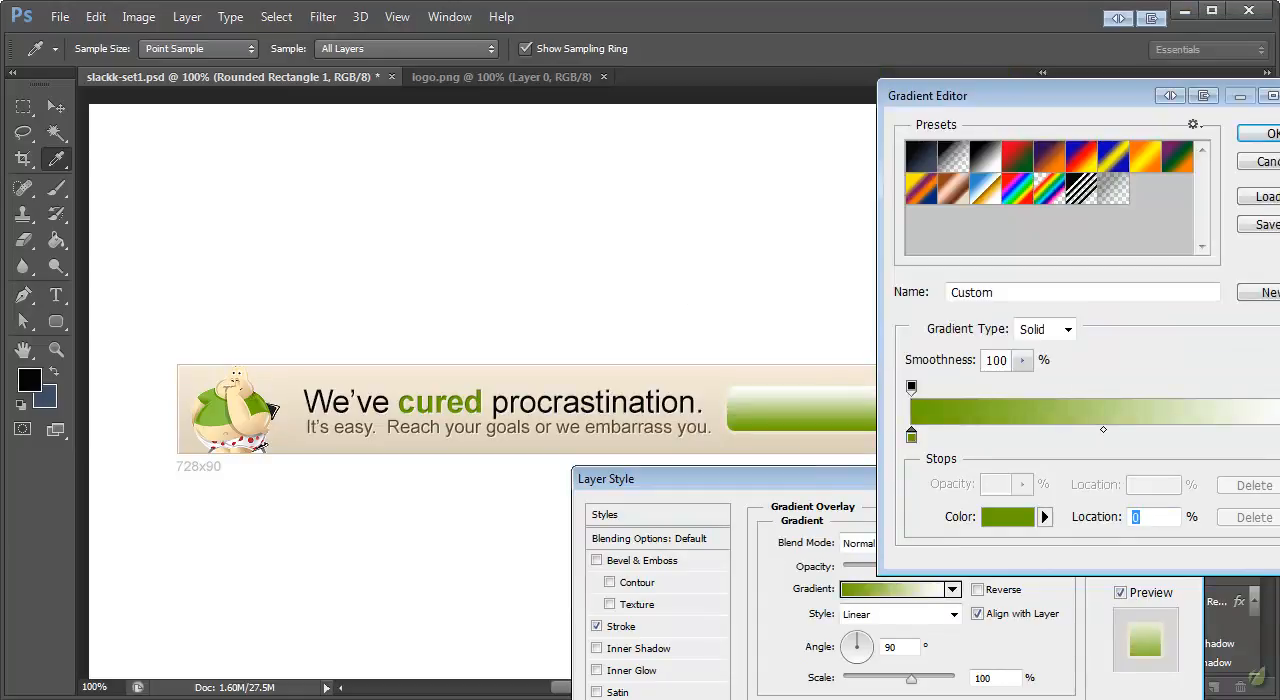
Set the gradient's end color stop to lighter green #80b935 and apply the layer style to the button
{"action": "left_click_drag", "start_coordinate": [1135, 97], "coordinate": [1085, 85]}
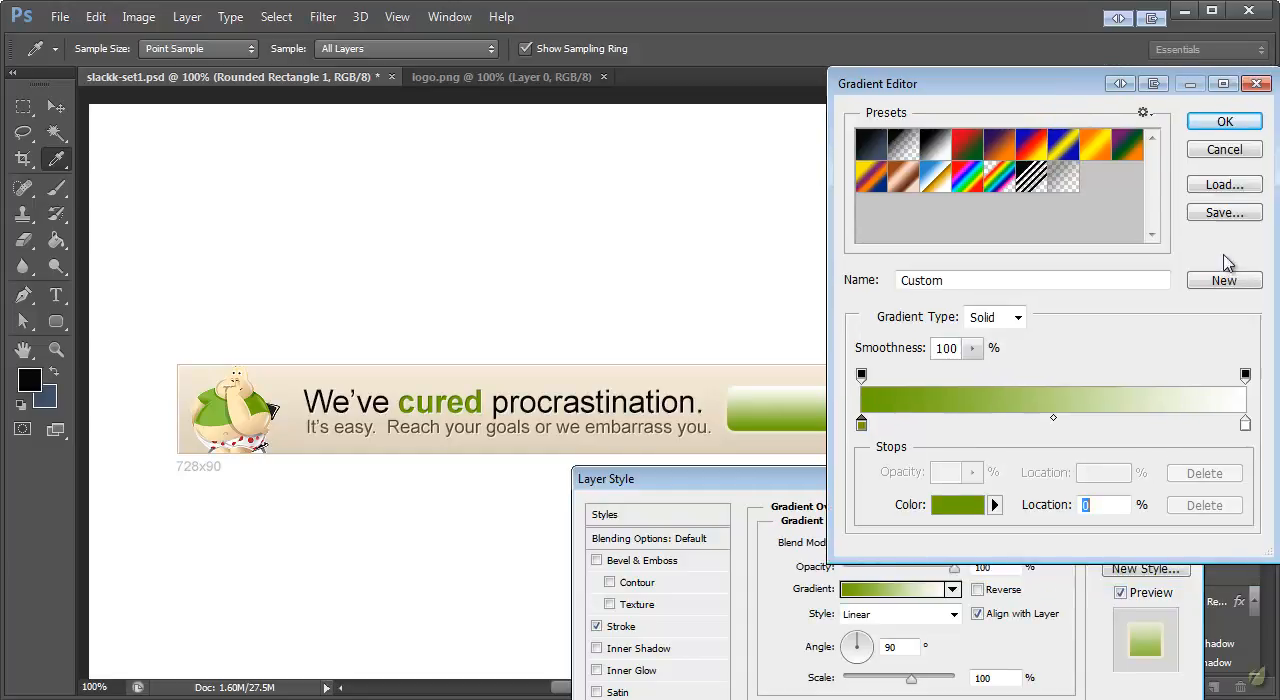
{"action": "double_click", "coordinate": [1244, 424]}
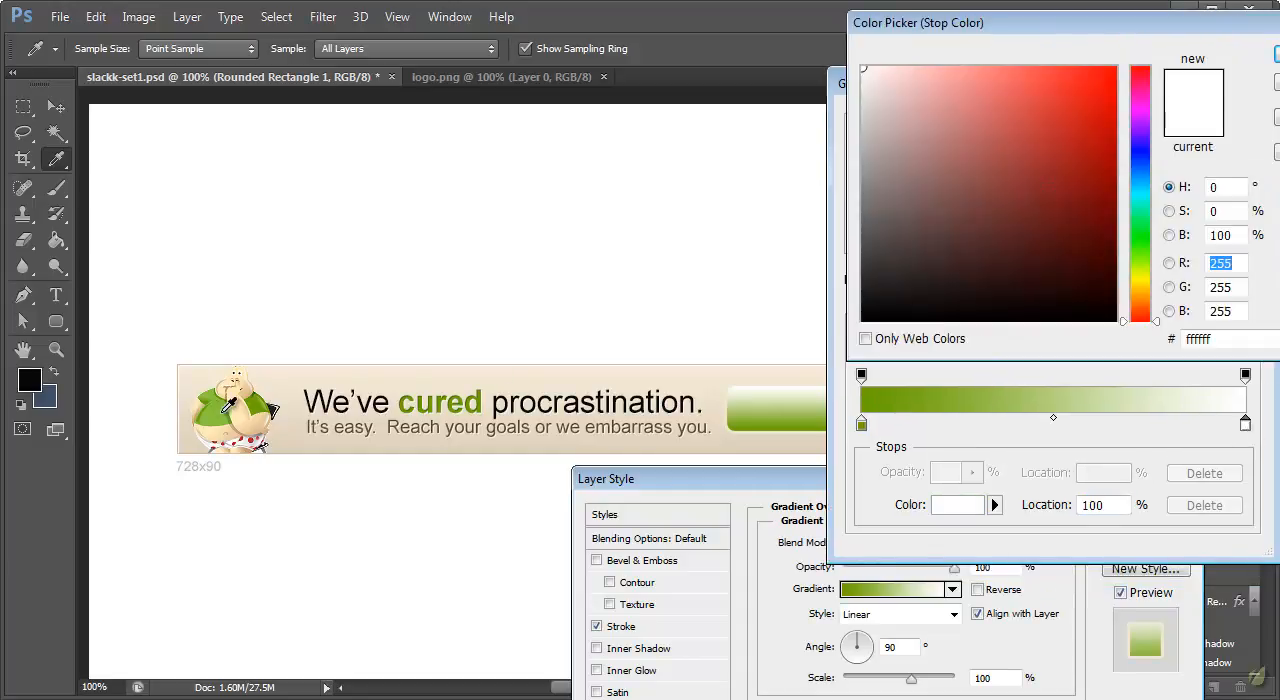
{"action": "left_click", "coordinate": [218, 408]}
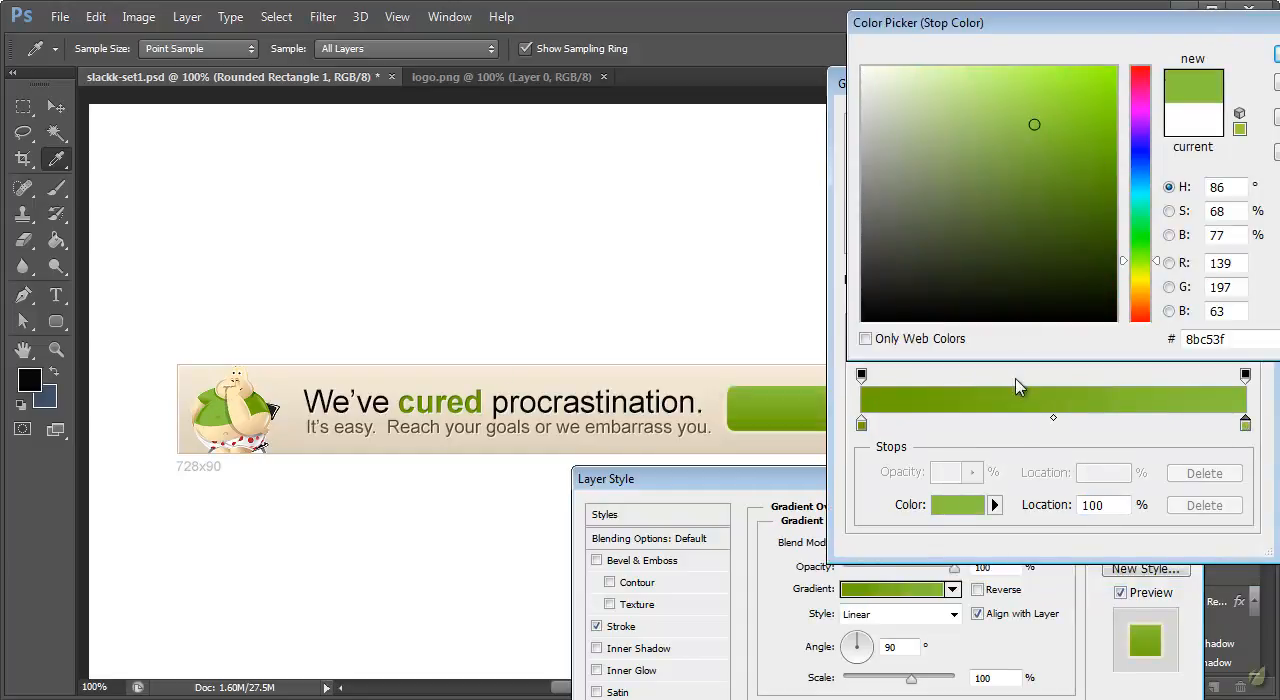
{"action": "left_click", "coordinate": [1043, 136]}
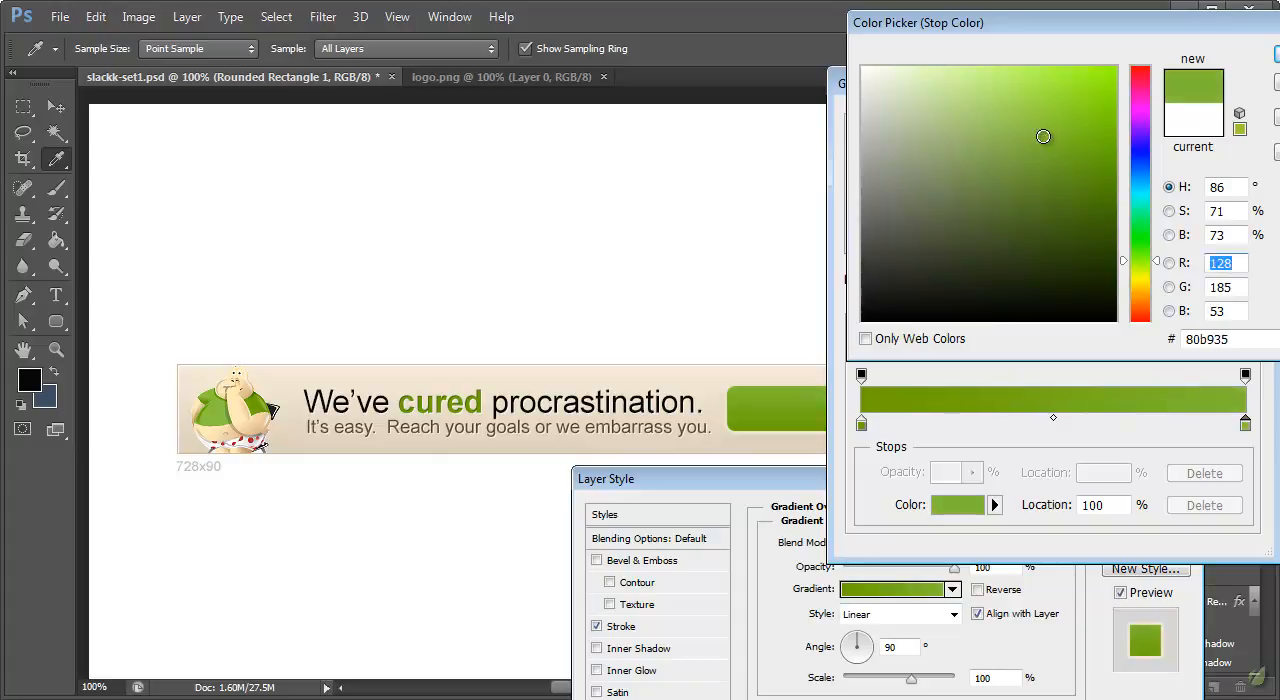
{"action": "left_click", "coordinate": [1268, 55]}
{"action": "left_click", "coordinate": [1236, 128]}
{"action": "left_click", "coordinate": [1140, 510]}
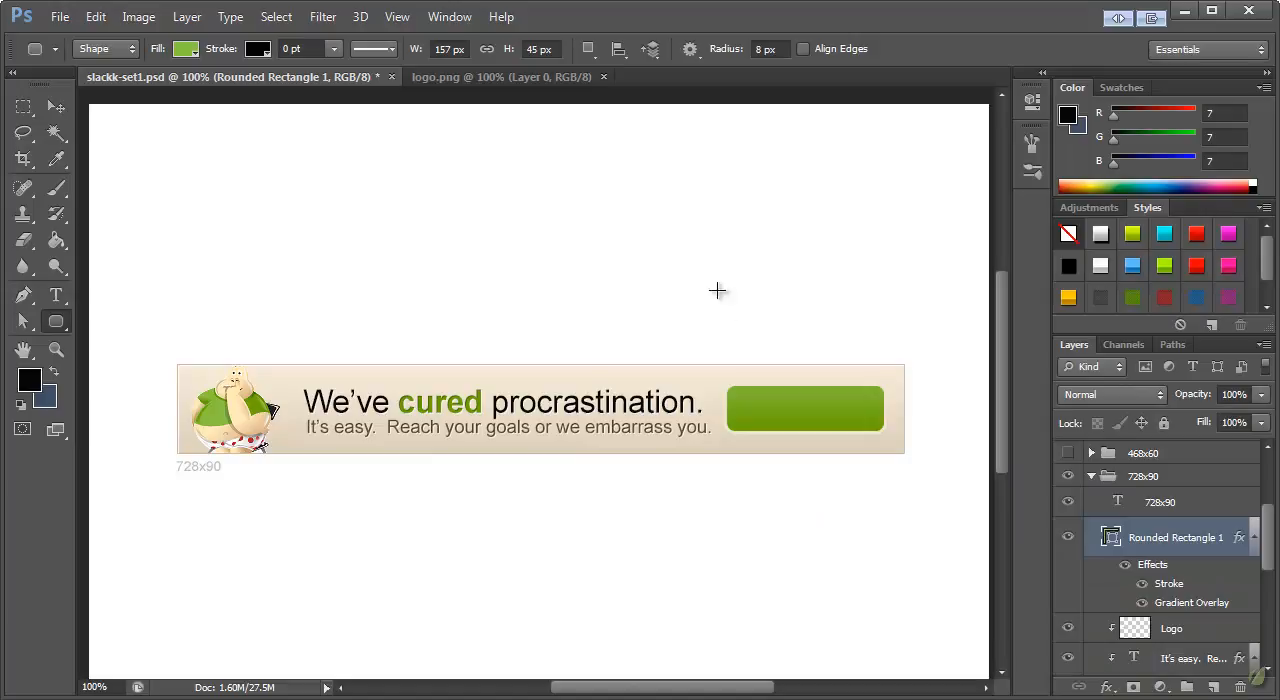
{"action": "left_click", "coordinate": [57, 107]}
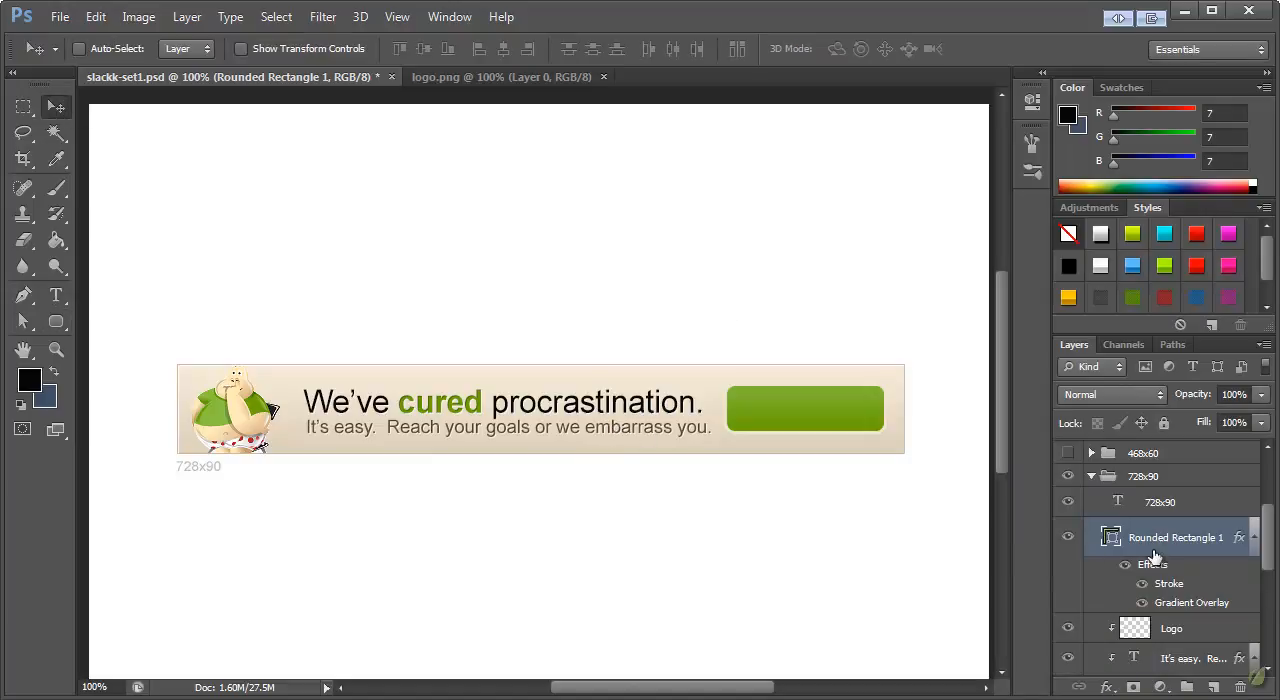
Duplicate the tagline text layer "It's easy. Reach your goals or we embarrass you." within the same document
{"action": "scroll", "coordinate": [1168, 548], "scroll_direction": "down", "scroll_amount": 1}
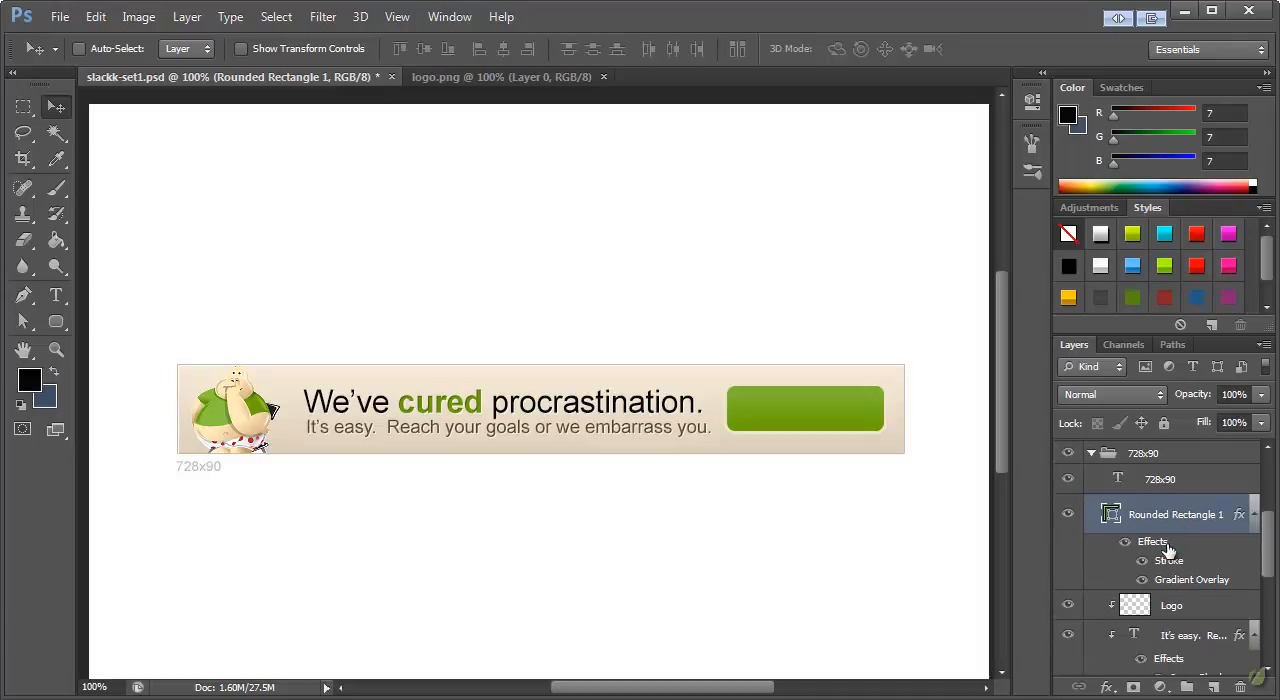
{"action": "right_click", "coordinate": [1177, 637]}
{"action": "right_click", "coordinate": [1160, 604]}
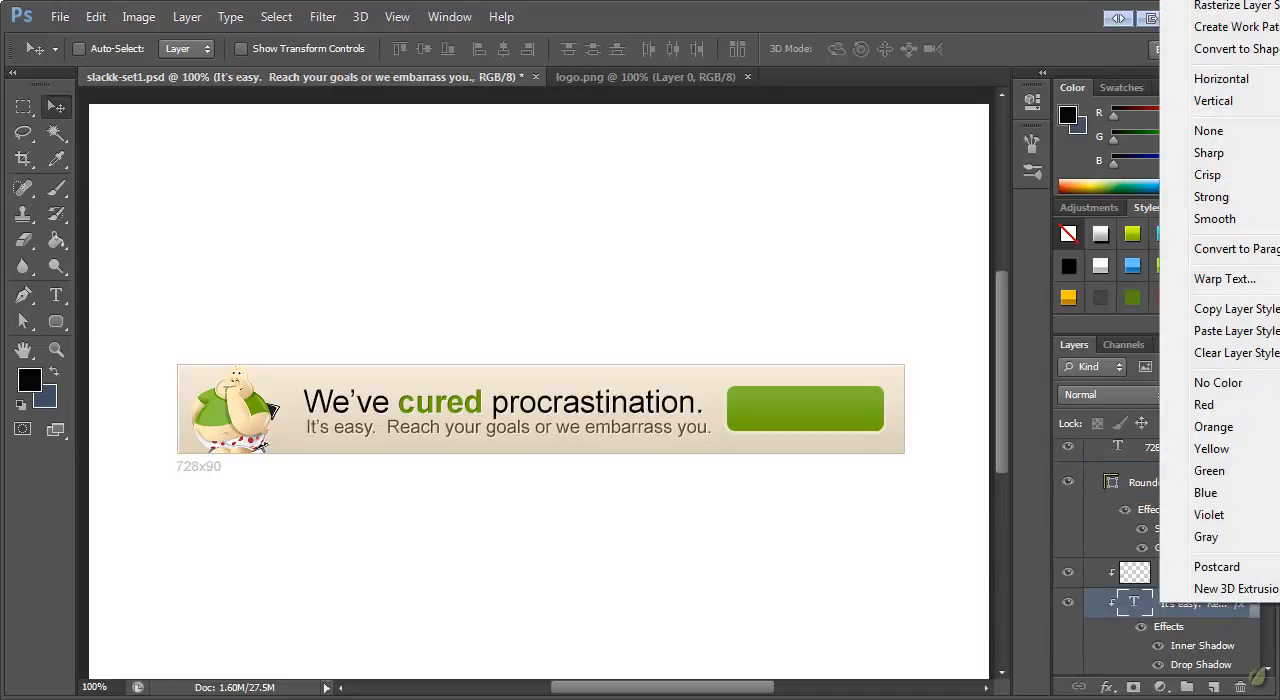
{"action": "left_click", "coordinate": [1200, 2]}
{"action": "left_click", "coordinate": [922, 467]}
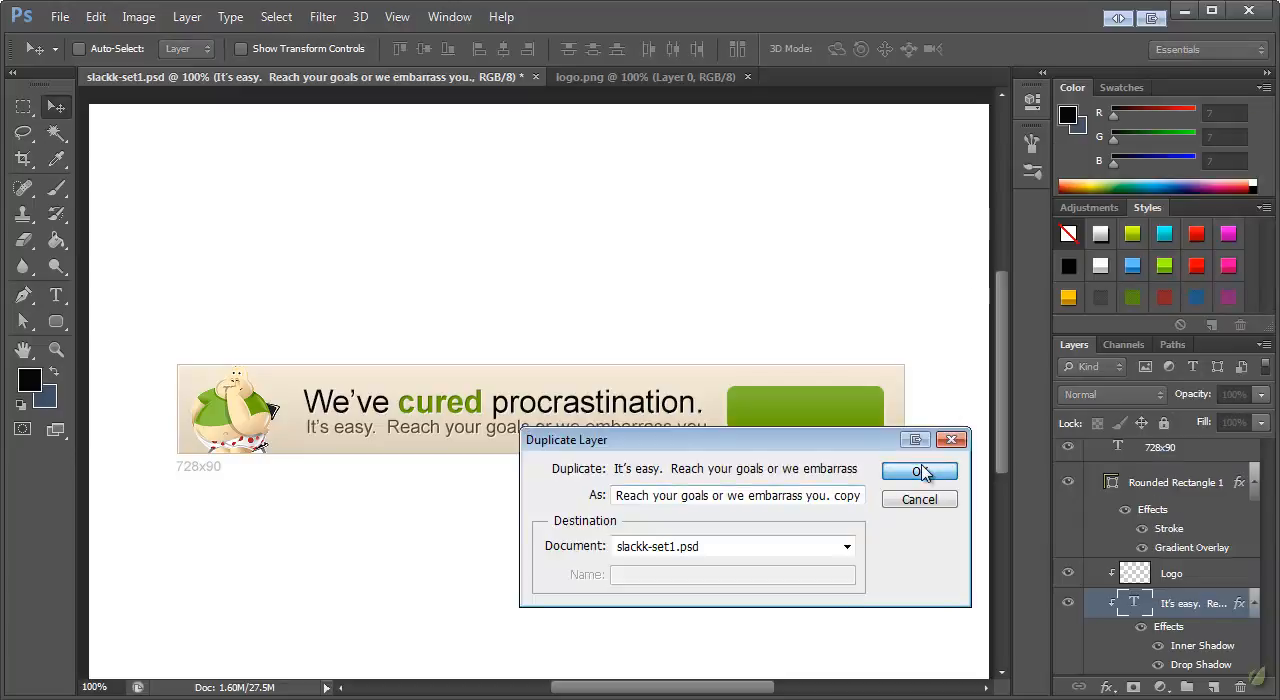
Clip the Logo layer to the banner background again and move the tagline copy above the rounded rectangle layer
{"action": "right_click", "coordinate": [1190, 591]}
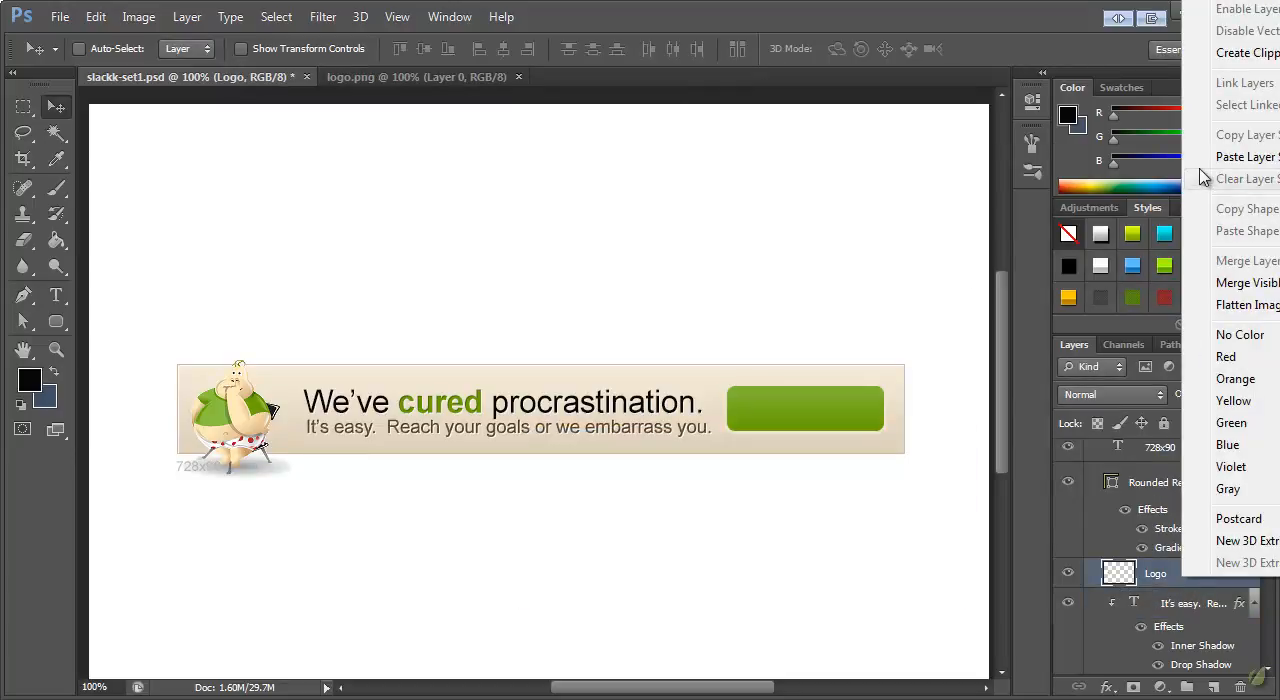
{"action": "left_click", "coordinate": [1200, 52]}
{"action": "scroll", "coordinate": [1188, 606], "scroll_direction": "up", "scroll_amount": 1}
{"action": "scroll", "coordinate": [1200, 636], "scroll_direction": "down", "scroll_amount": 1}
{"action": "left_click", "coordinate": [1185, 606]}
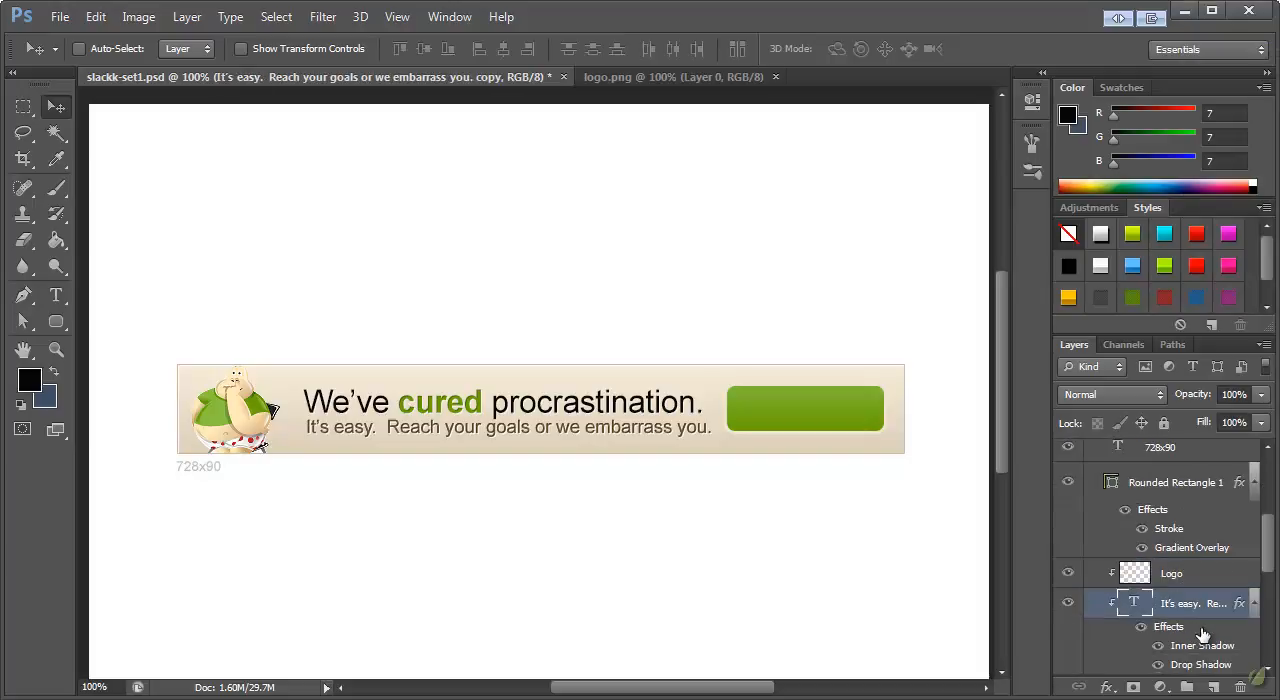
{"action": "left_click_drag", "start_coordinate": [1185, 606], "coordinate": [1178, 468]}
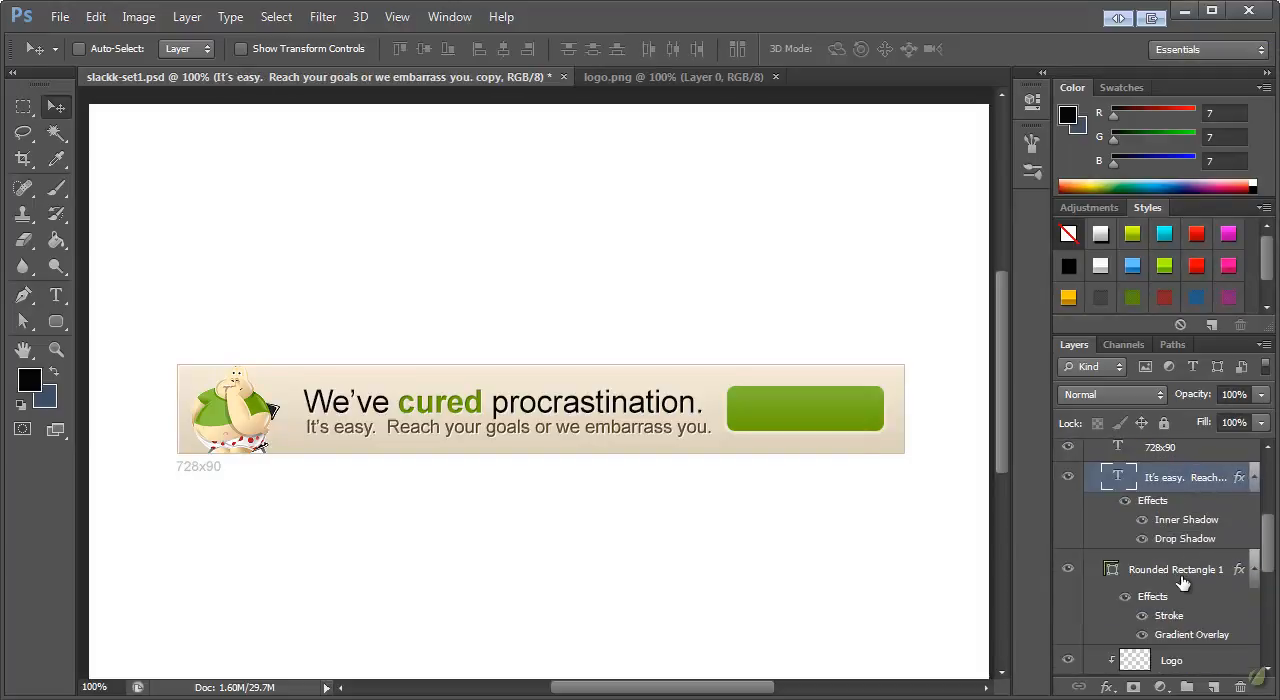
{"action": "scroll", "coordinate": [1183, 582], "scroll_direction": "up", "scroll_amount": 2}
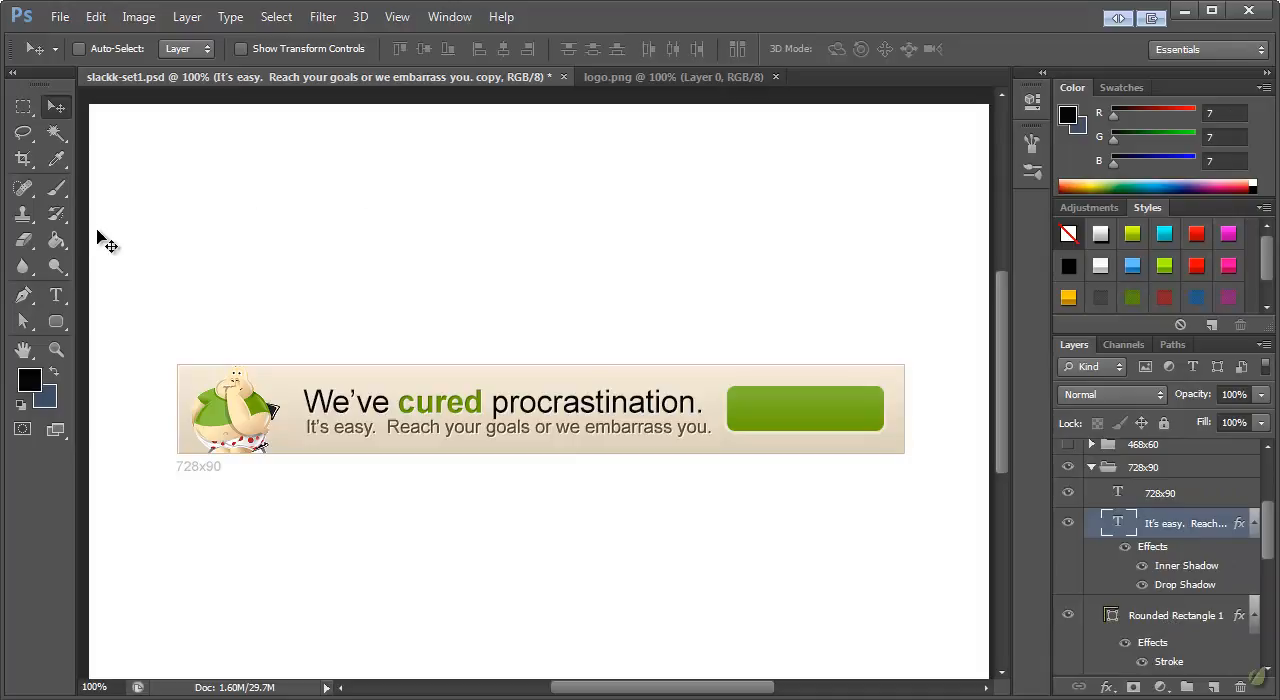
Move the tagline copy onto the green button and replace its text with "Join Now."
{"action": "left_click_drag", "start_coordinate": [445, 431], "coordinate": [882, 412]}
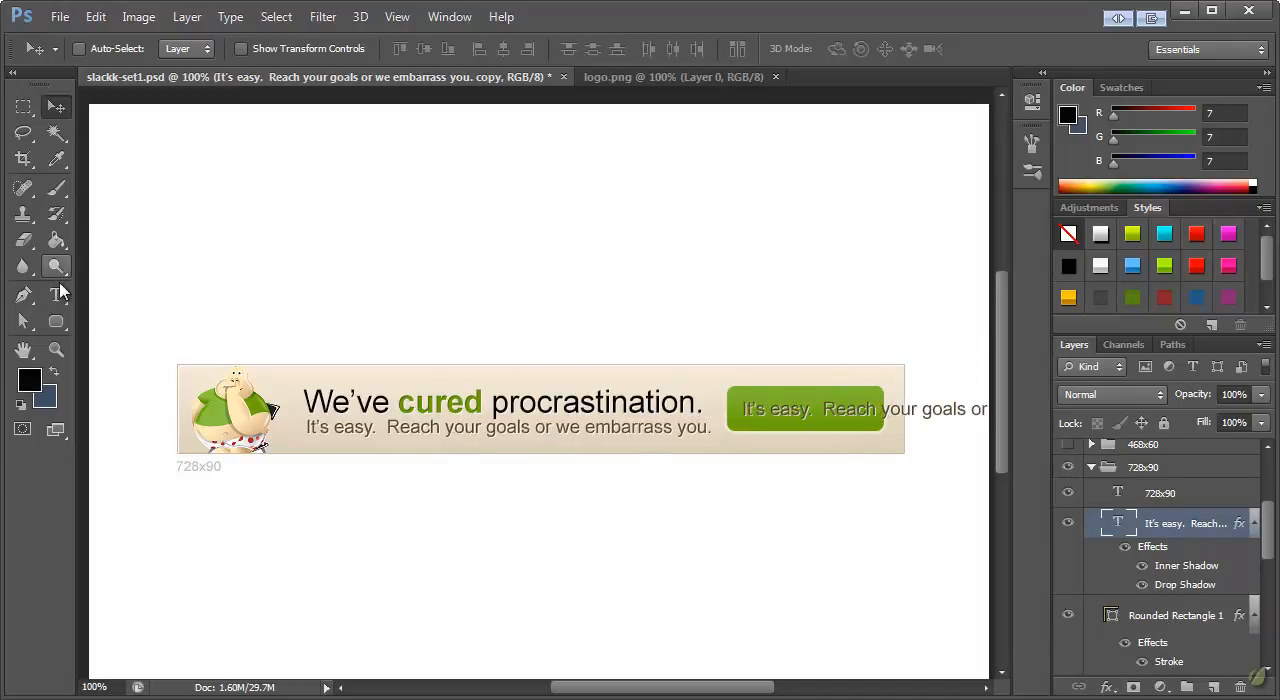
{"action": "left_click", "coordinate": [56, 295]}
{"action": "triple_click", "coordinate": [777, 413]}
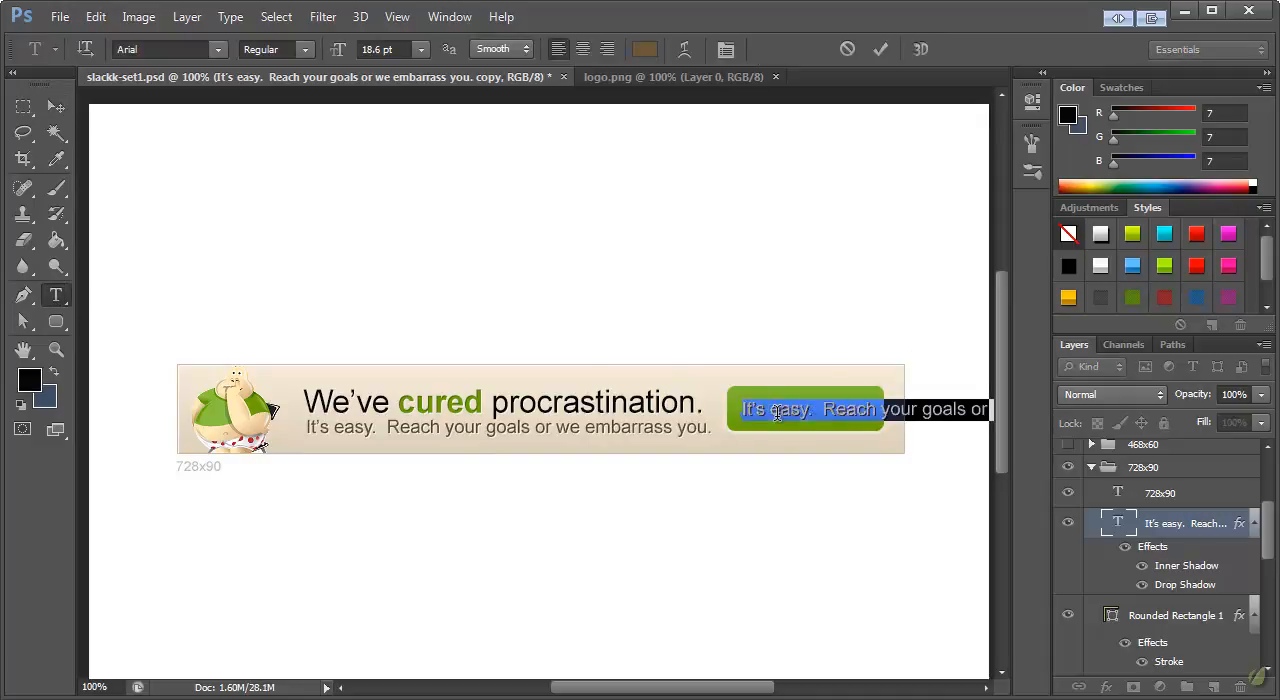
{"action": "type", "text": "Join Now."}
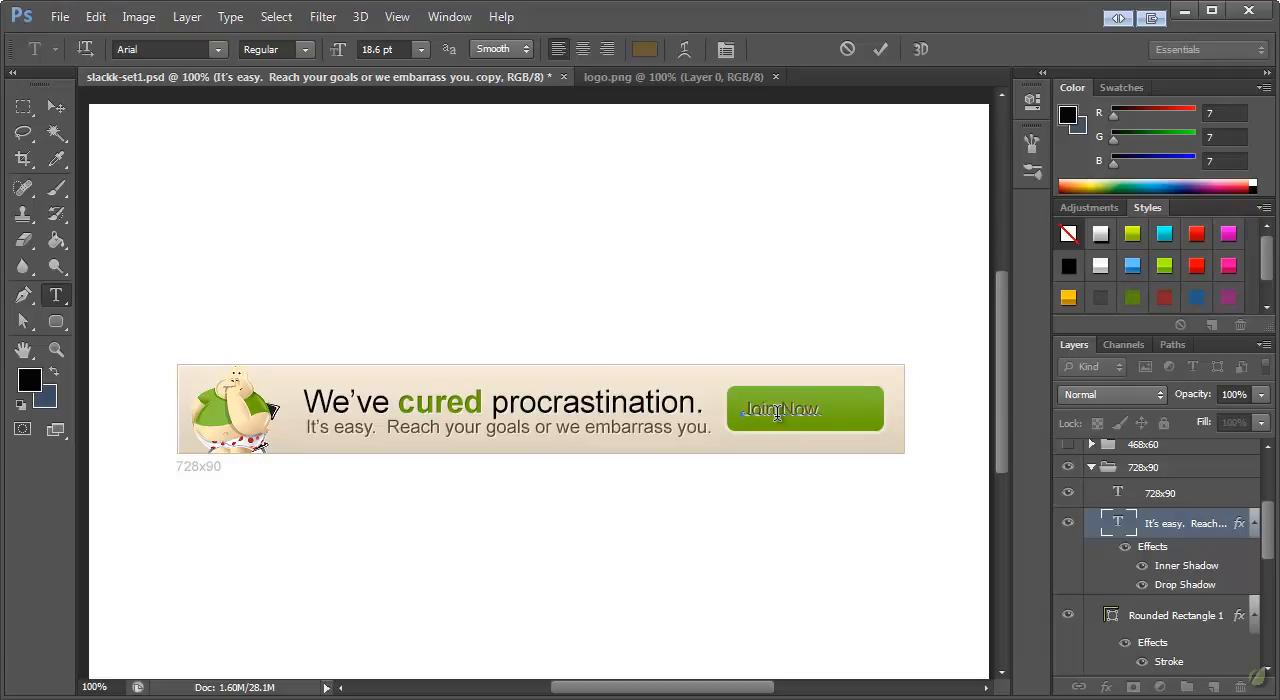
{"action": "left_click", "coordinate": [56, 107]}
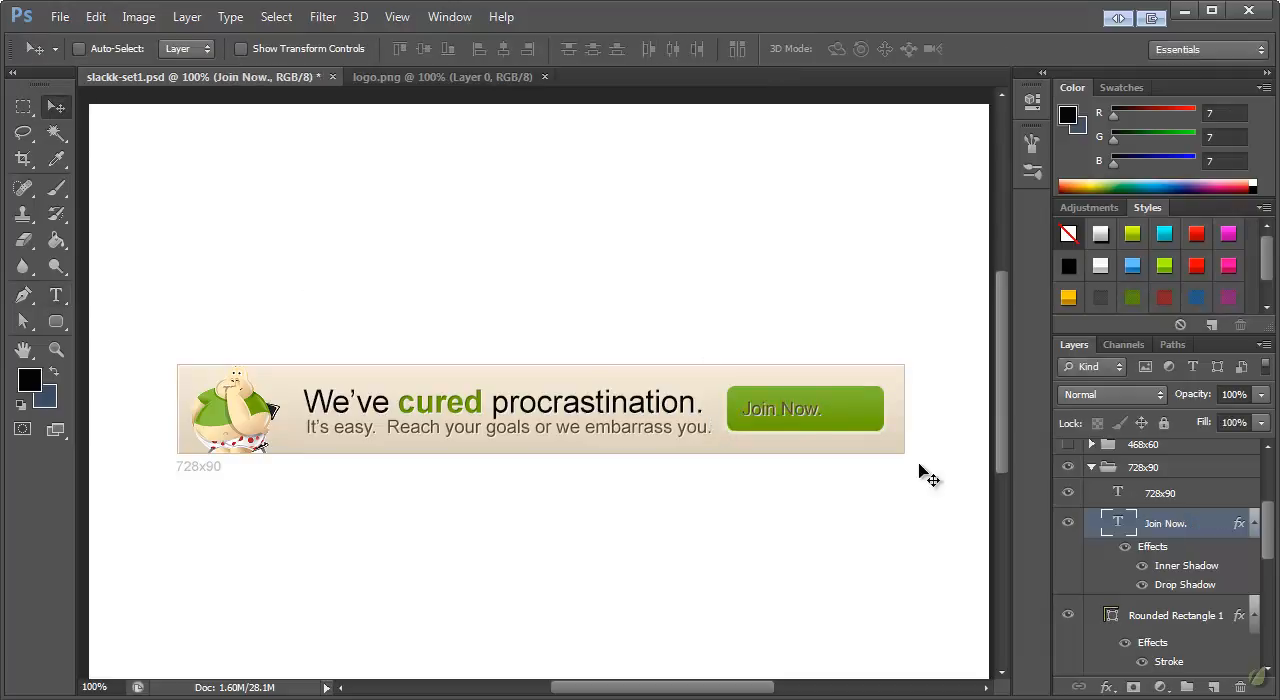
Scale the "Join Now." text up to about 145% so it fills the green button, and apply the transformation
{"action": "key", "text": "ctrl+t"}
{"action": "left_click_drag", "start_coordinate": [815, 424], "coordinate": [857, 431]}
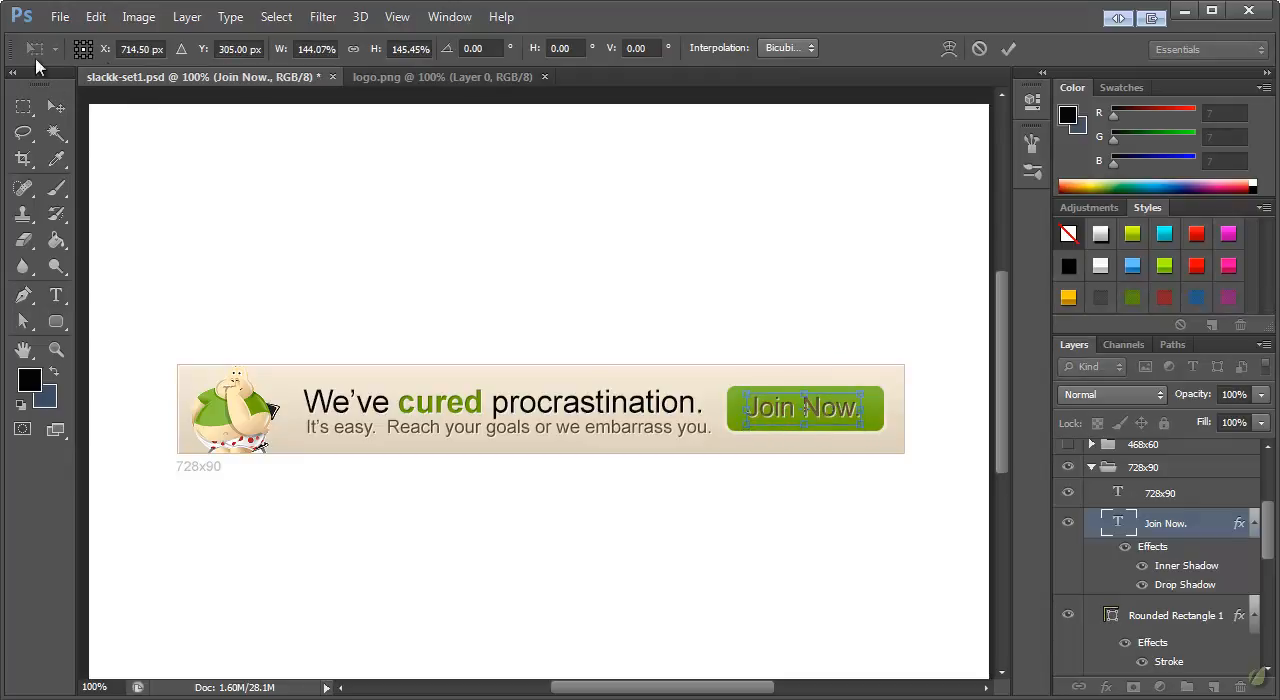
{"action": "left_click", "coordinate": [55, 108]}
{"action": "left_click", "coordinate": [558, 230]}
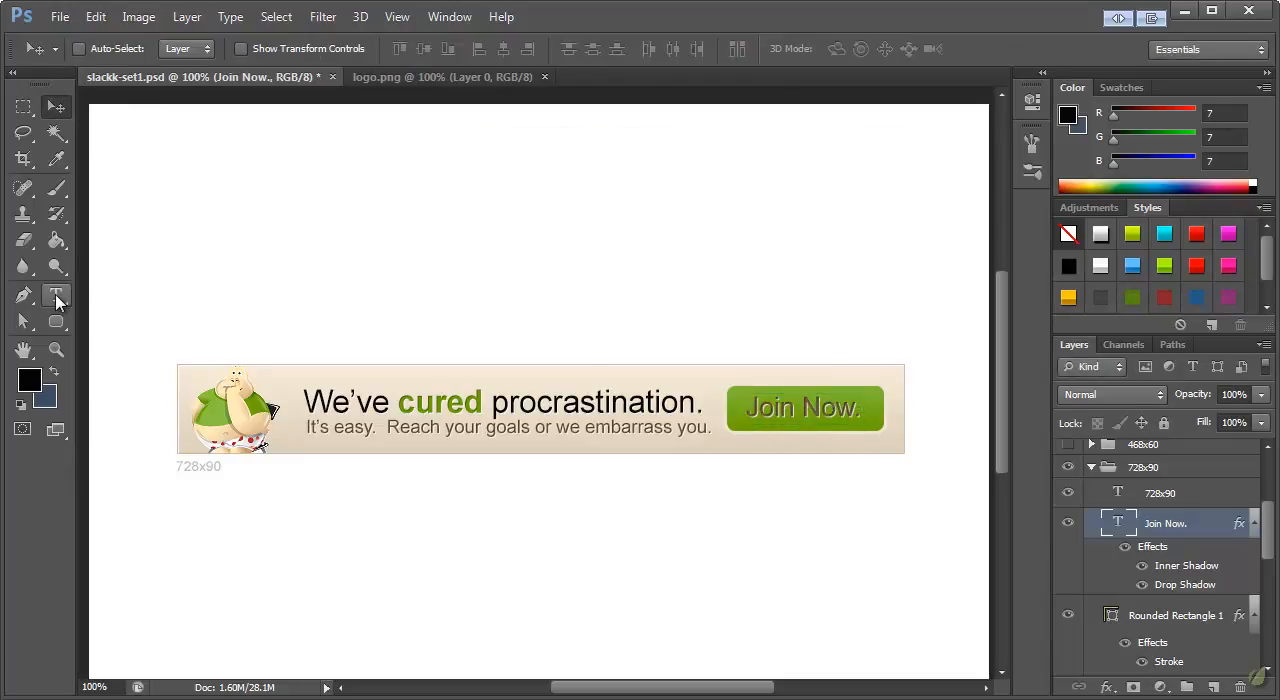
Set the "Join Now." text color to white (ffffff)
{"action": "left_click", "coordinate": [56, 295]}
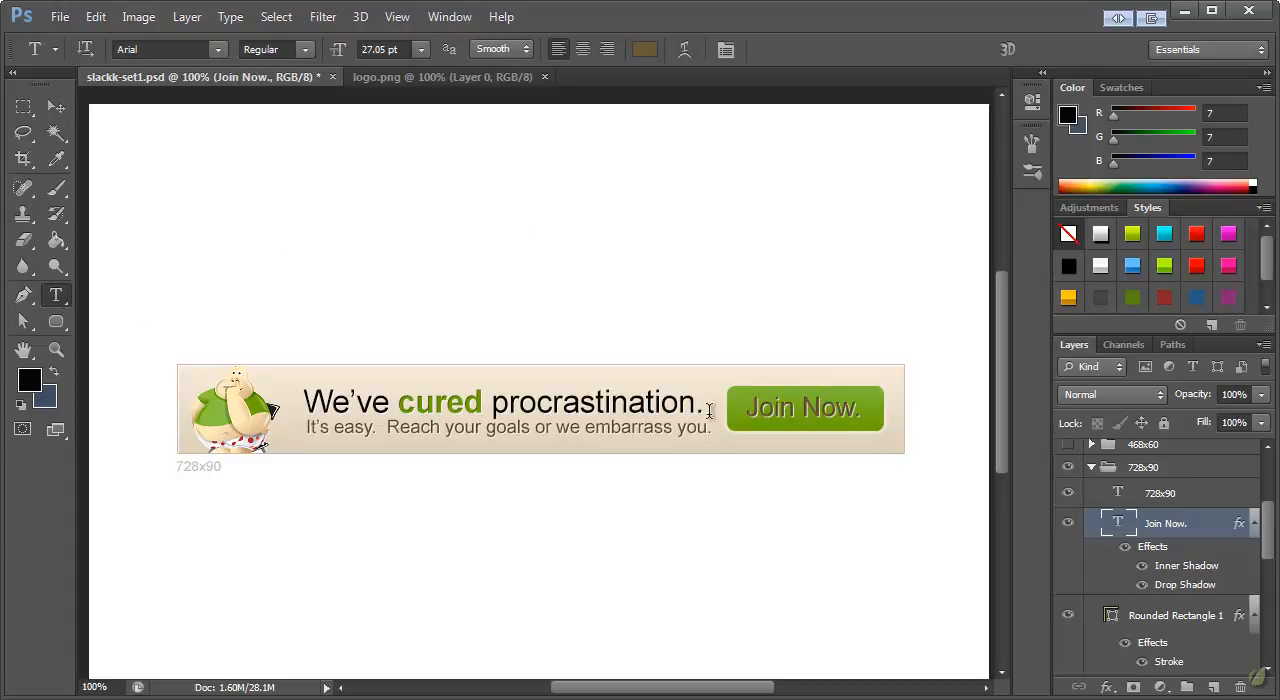
{"action": "left_click", "coordinate": [644, 58]}
{"action": "left_click_drag", "start_coordinate": [946, 29], "coordinate": [344, 30]}
{"action": "left_click_drag", "start_coordinate": [370, 162], "coordinate": [250, 62]}
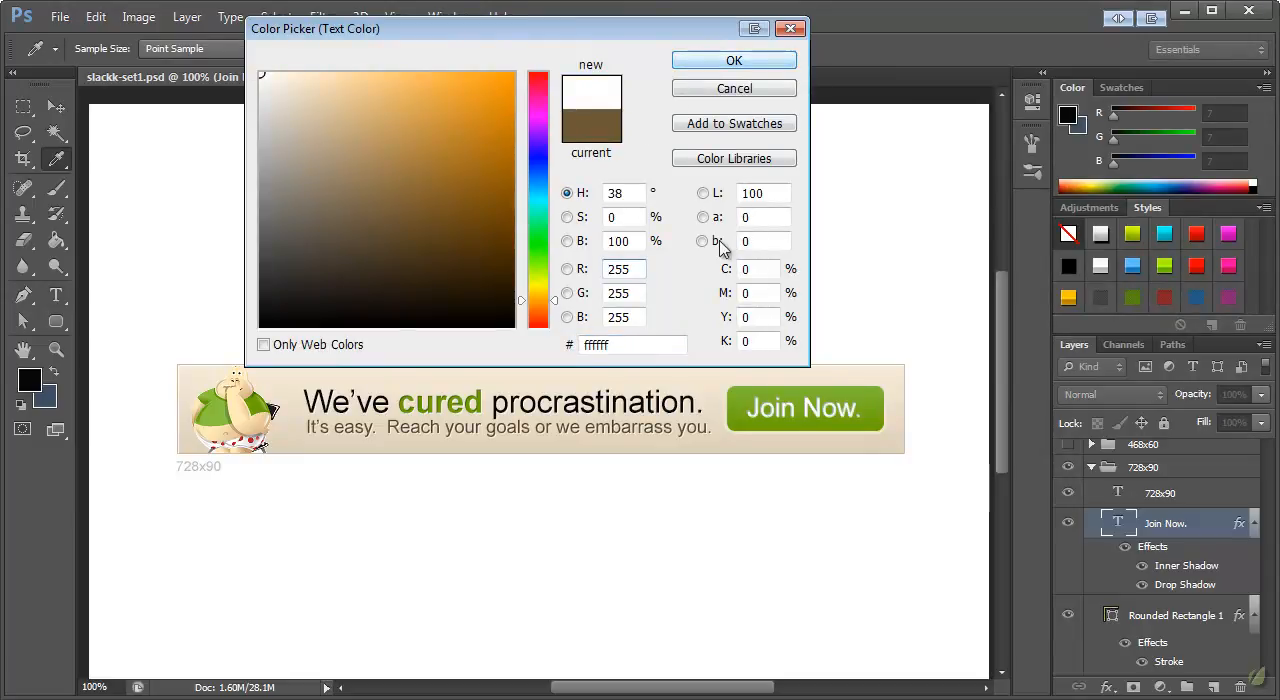
{"action": "left_click", "coordinate": [728, 66]}
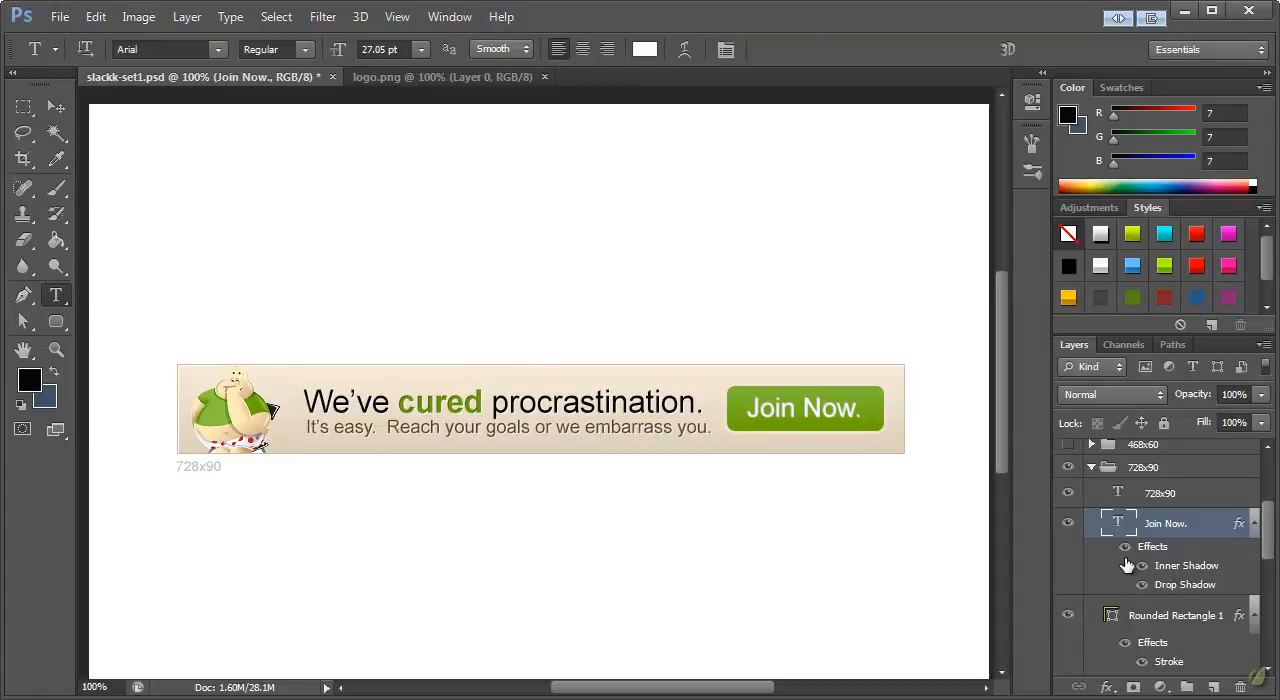
Hide the layer effects on the "Join Now." text and set its font style to Bold
{"action": "left_click", "coordinate": [1126, 548]}
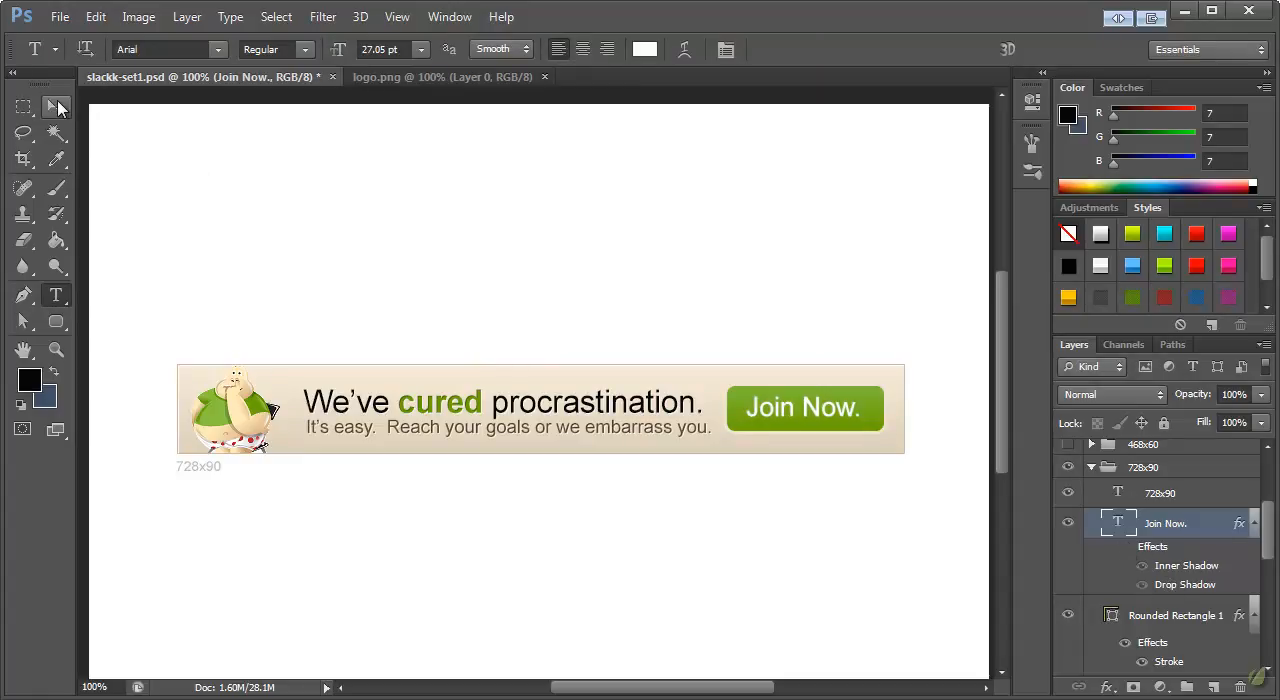
{"action": "left_click", "coordinate": [305, 50]}
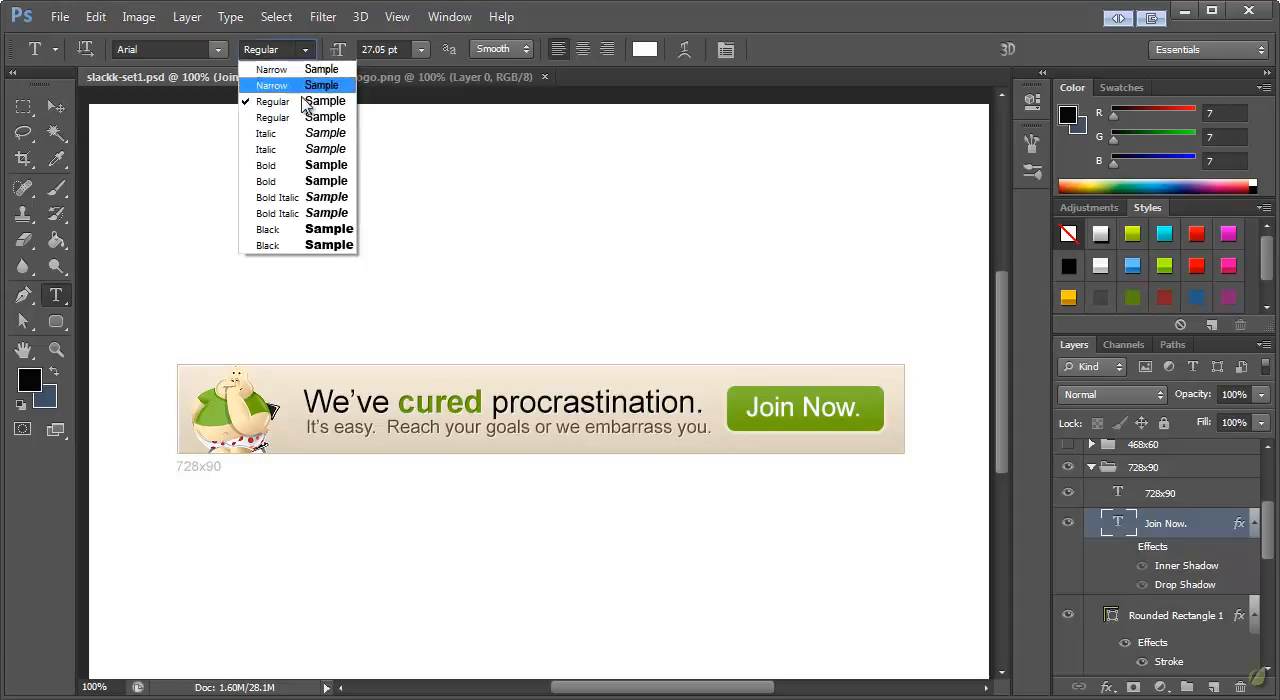
{"action": "left_click", "coordinate": [290, 166]}
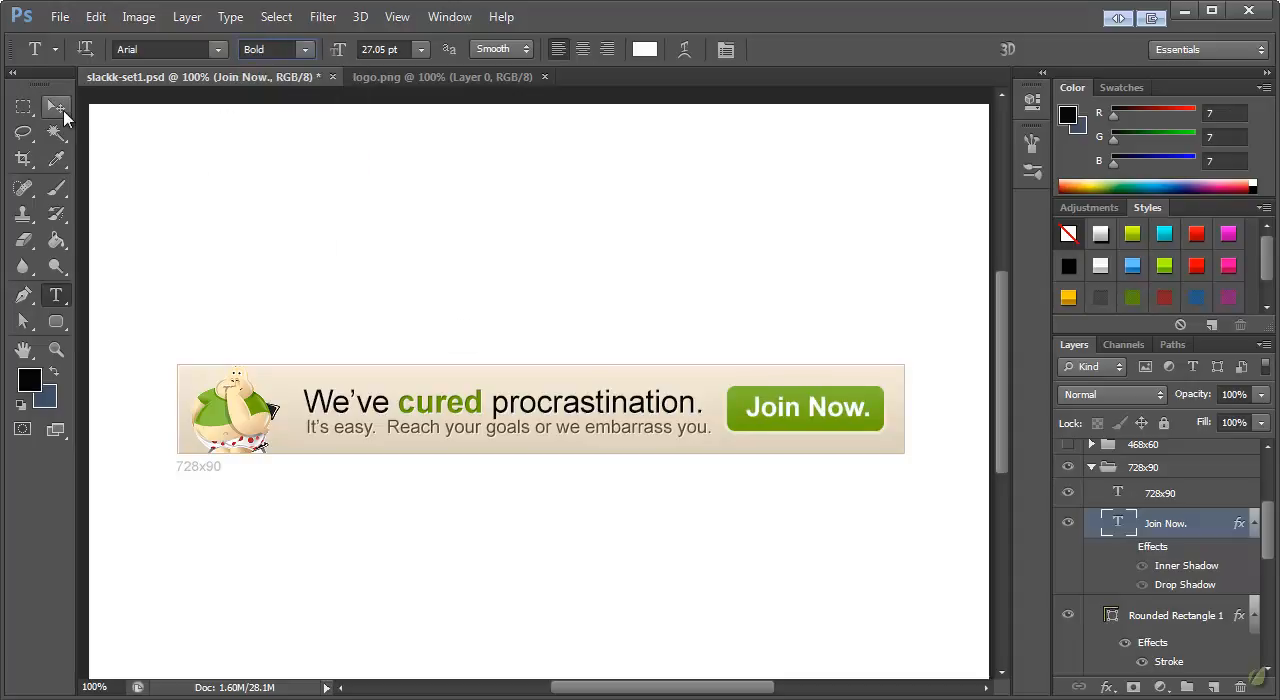
Scale the bold "Join Now." text down slightly and center it on the green button
{"action": "left_click", "coordinate": [56, 107]}
{"action": "left_click_drag", "start_coordinate": [788, 410], "coordinate": [784, 412]}
{"action": "key", "text": "ctrl+t"}
{"action": "left_click_drag", "start_coordinate": [868, 398], "coordinate": [858, 397]}
{"action": "left_click", "coordinate": [56, 107]}
{"action": "left_click", "coordinate": [581, 234]}
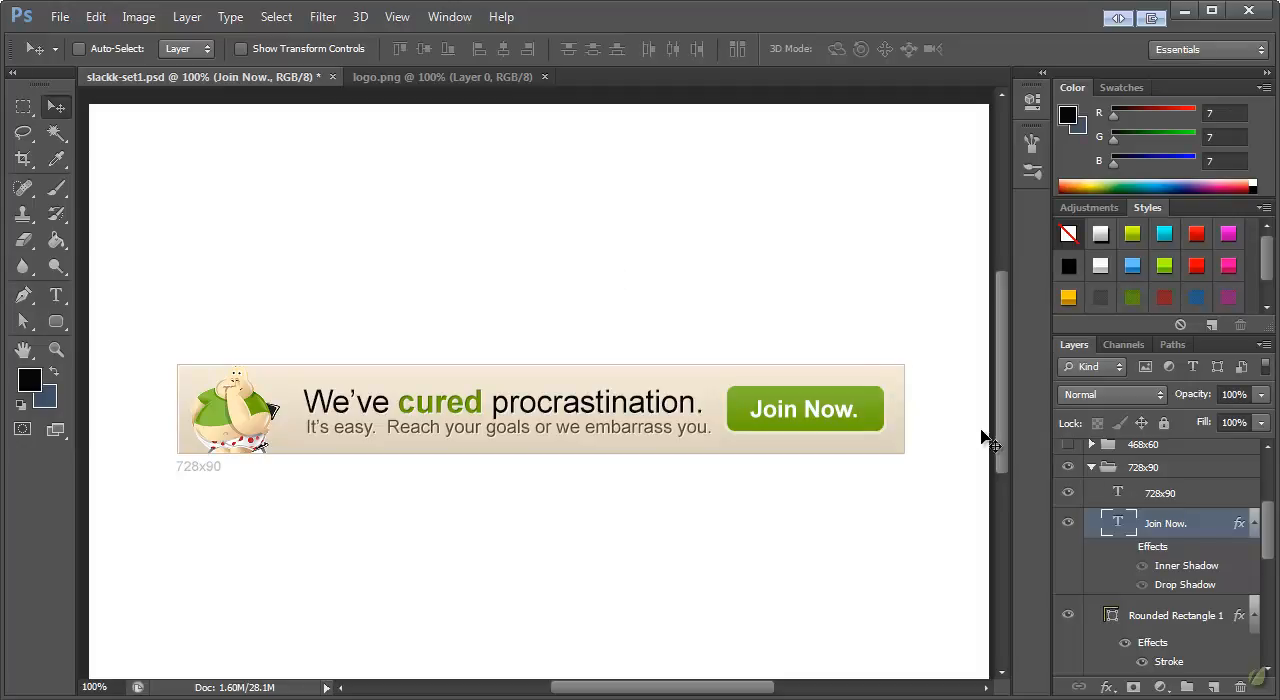
Draw a small, narrow green rectangle above the button and move it over the end of the headline
{"action": "scroll", "coordinate": [1214, 531], "scroll_direction": "up", "scroll_amount": 2}
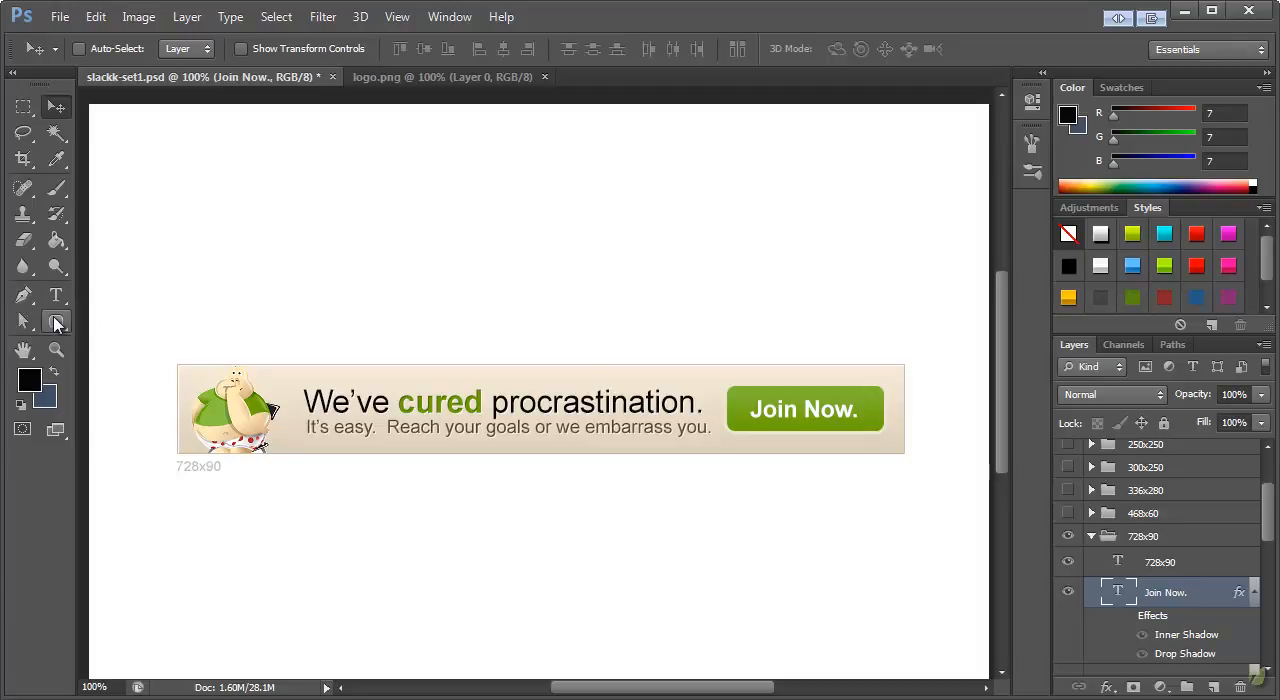
{"action": "left_click", "coordinate": [57, 322]}
{"action": "left_click", "coordinate": [104, 319]}
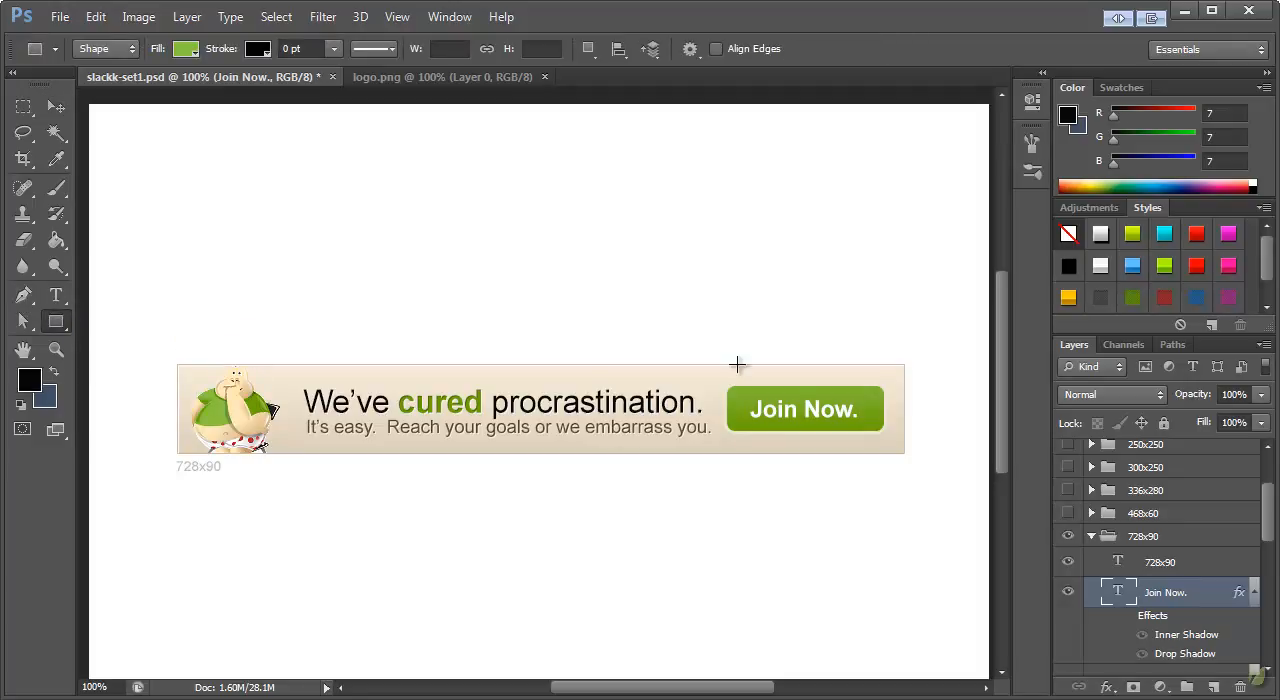
{"action": "left_click_drag", "start_coordinate": [749, 371], "coordinate": [841, 386]}
{"action": "left_click", "coordinate": [56, 106]}
{"action": "left_click_drag", "start_coordinate": [754, 377], "coordinate": [638, 372]}
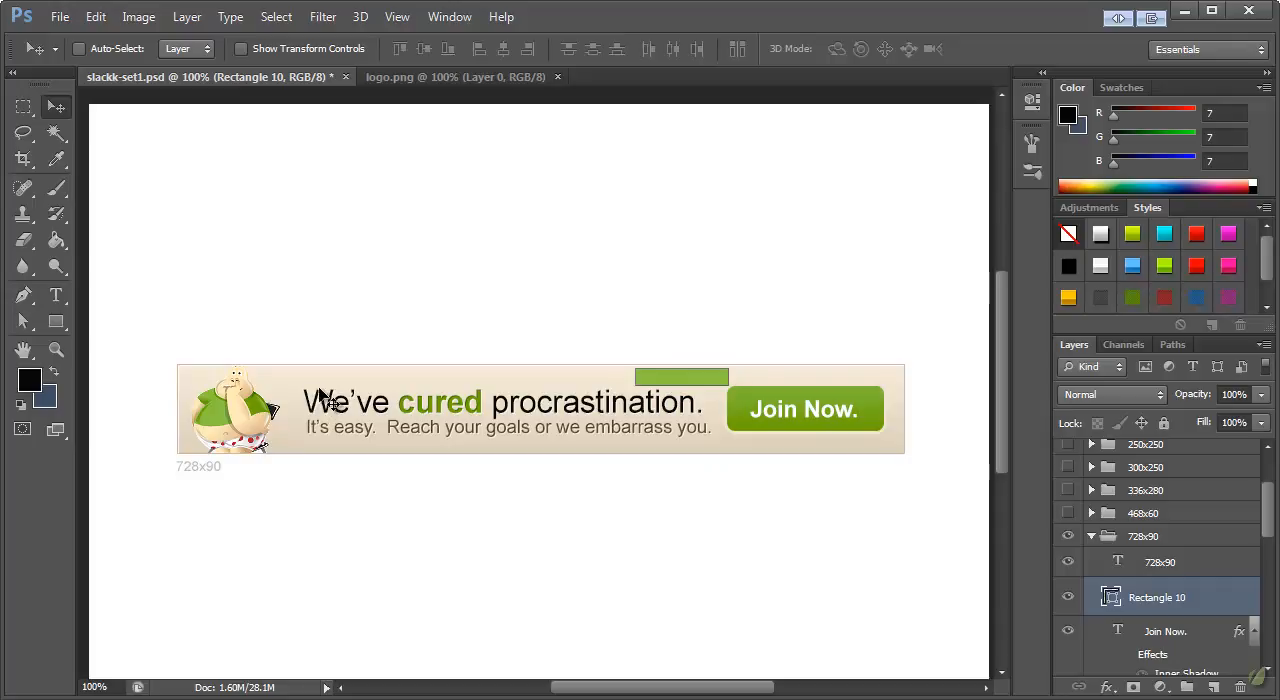
Add the text "FREE" on the small green rectangle in white 14 pt Arial Bold
{"action": "left_click", "coordinate": [56, 295]}
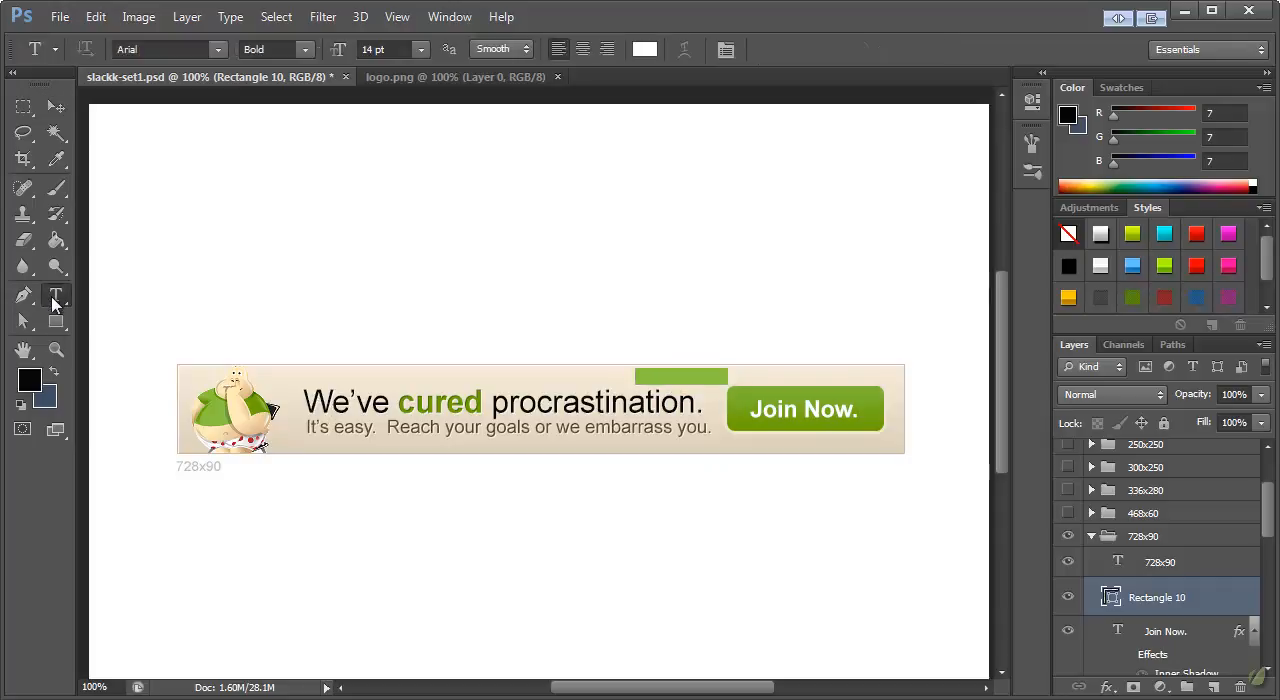
{"action": "left_click", "coordinate": [657, 380]}
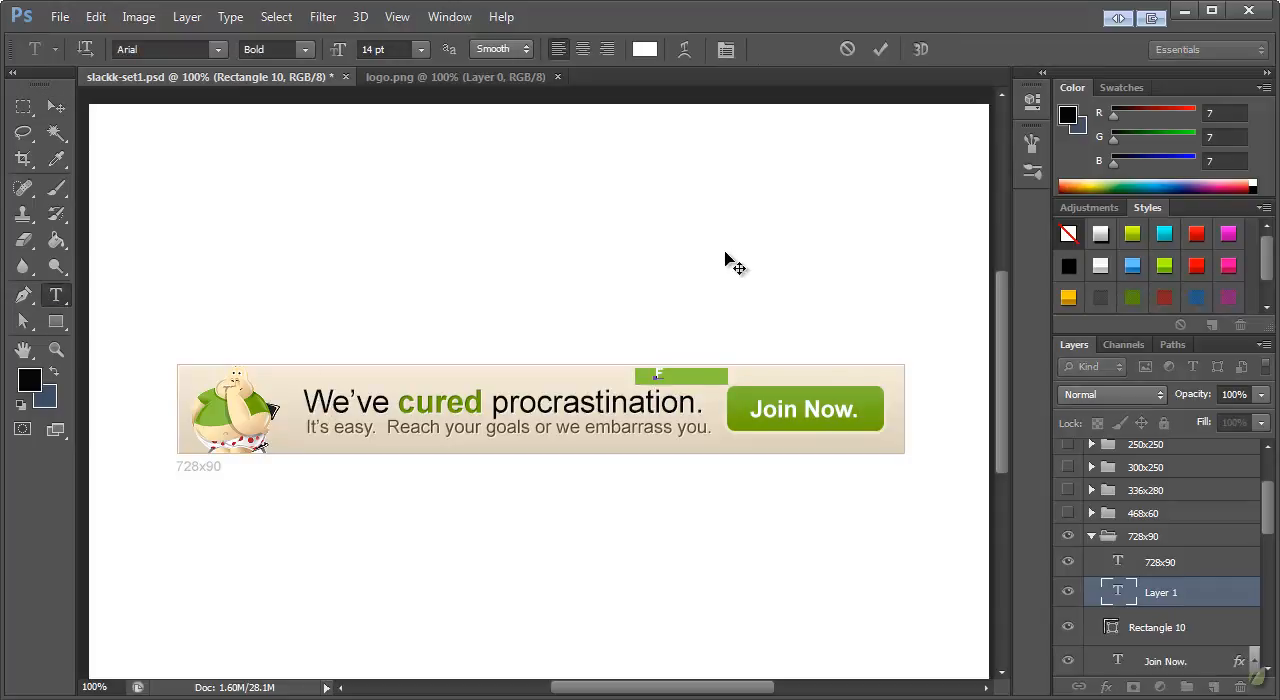
{"action": "type", "text": "FREE"}
{"action": "left_click", "coordinate": [56, 107]}
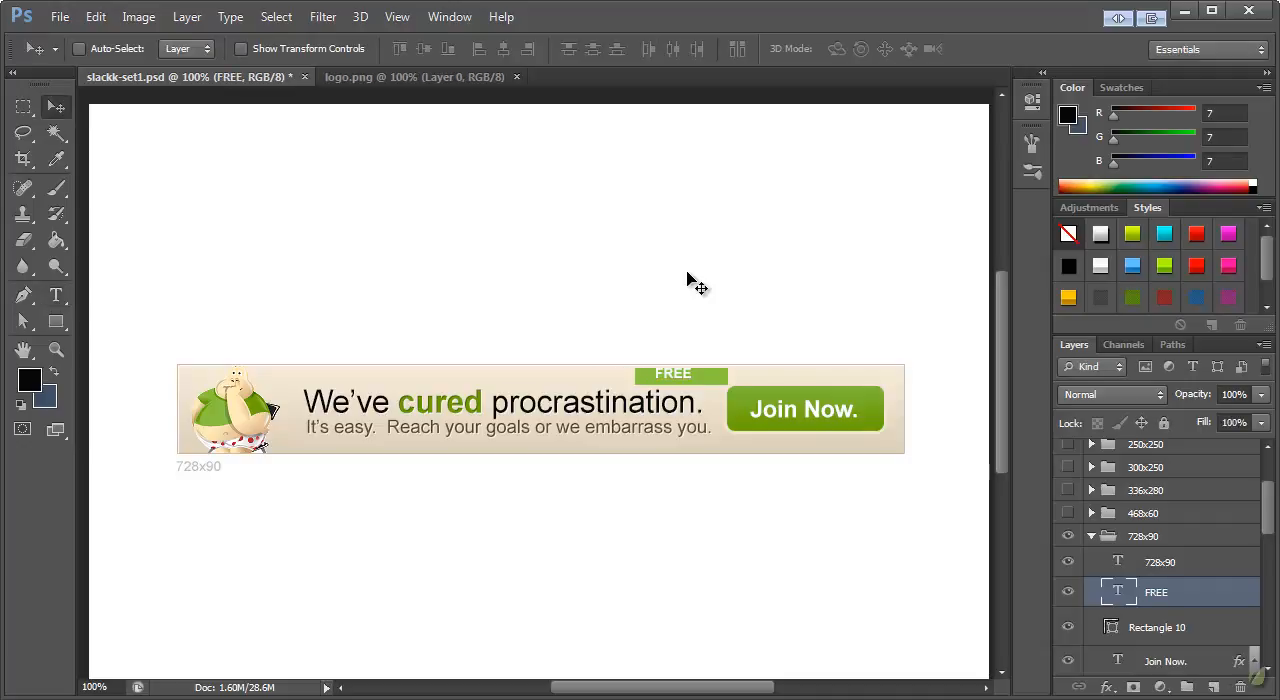
Center "FREE" on its green rectangle and move both together to the banner's upper-right corner
{"action": "key", "text": "Right"}
{"action": "key", "text": "Right"}
{"action": "key", "text": "Right"}
{"action": "left_click", "coordinate": [1182, 628], "text": "shift"}
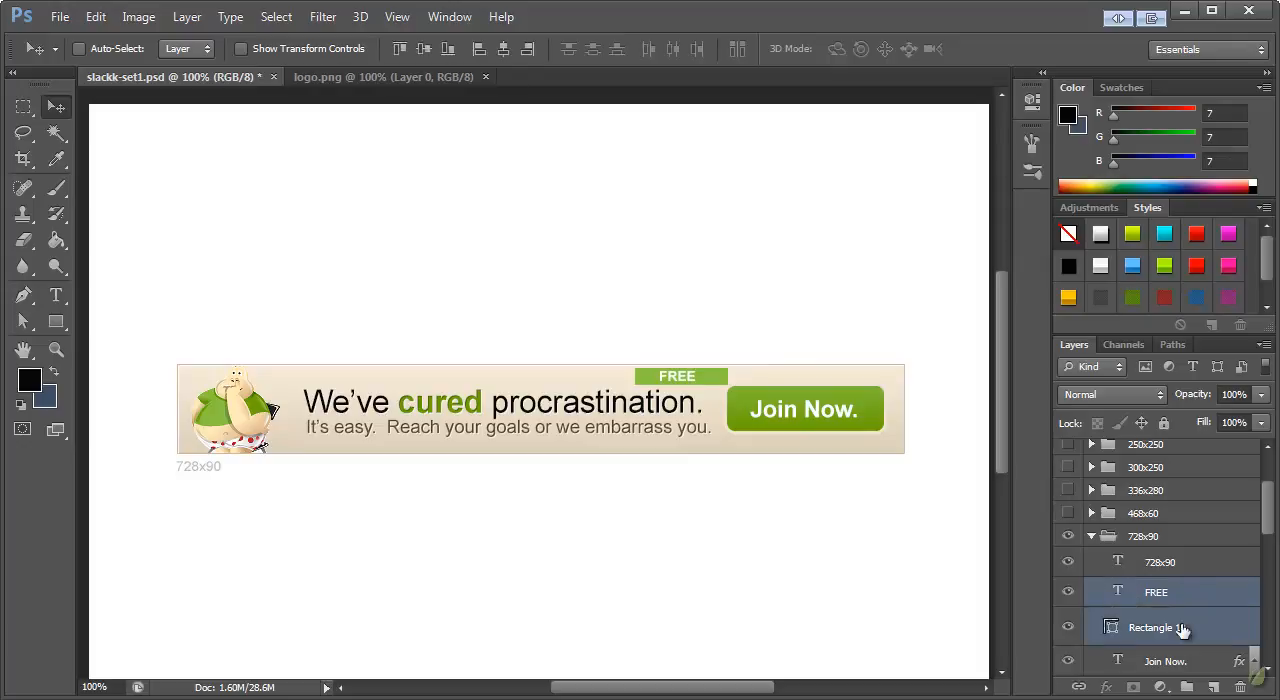
{"action": "left_click_drag", "start_coordinate": [672, 374], "coordinate": [845, 379]}
Move the FREE and rectangle layers below the button, directly above the Logo layer, and clip them to the banner background
{"action": "scroll", "coordinate": [1190, 612], "scroll_direction": "down", "scroll_amount": 1}
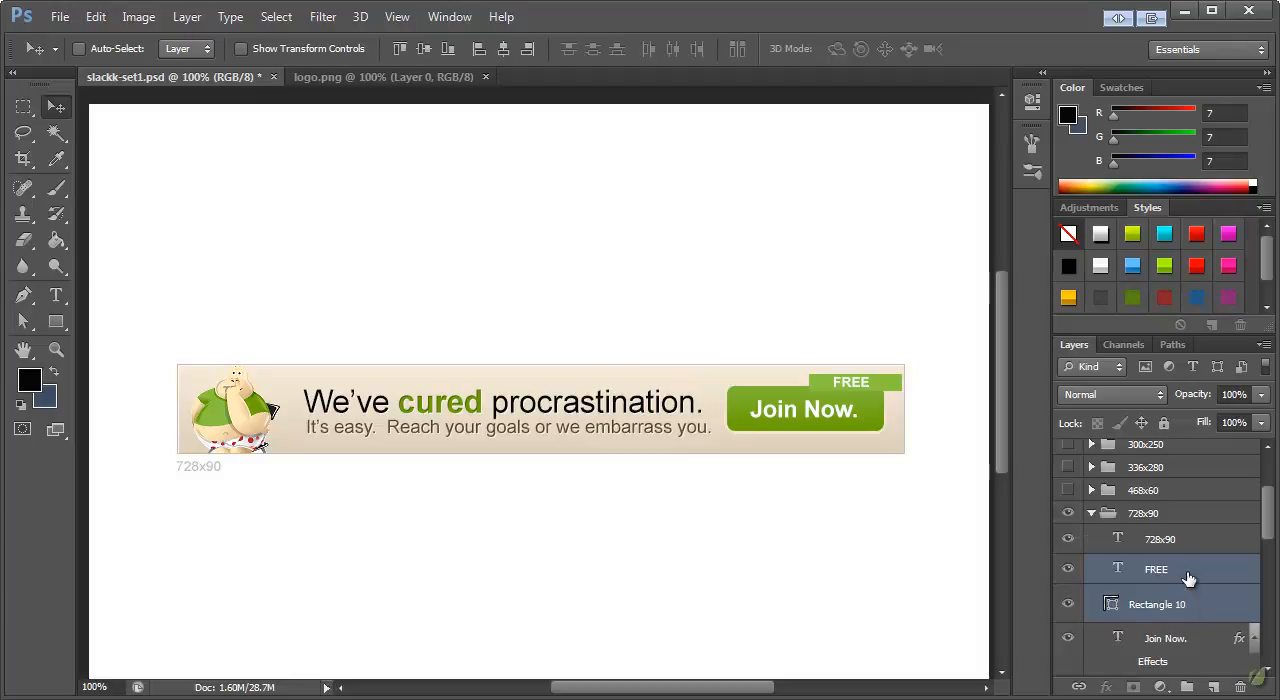
{"action": "scroll", "coordinate": [1185, 580], "scroll_direction": "down", "scroll_amount": 3}
{"action": "left_click_drag", "start_coordinate": [1172, 516], "coordinate": [1178, 575]}
{"action": "right_click", "coordinate": [1140, 538]}
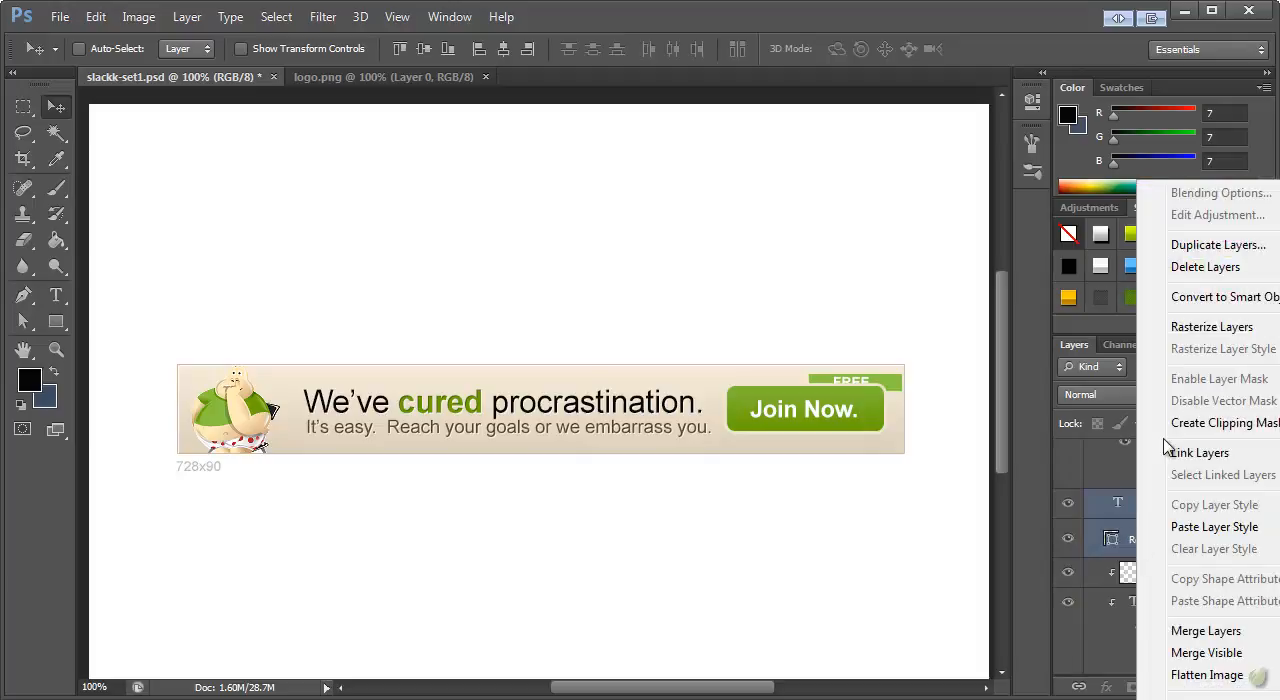
{"action": "left_click", "coordinate": [1205, 423]}
Rotate the FREE label and its rectangle 45°, scale them to 76.71%, and place them across the banner's upper-right corner
{"action": "left_click_drag", "start_coordinate": [884, 378], "coordinate": [925, 455]}
{"action": "key", "text": "ctrl+t"}
{"action": "left_click_drag", "start_coordinate": [899, 393], "coordinate": [924, 412]}
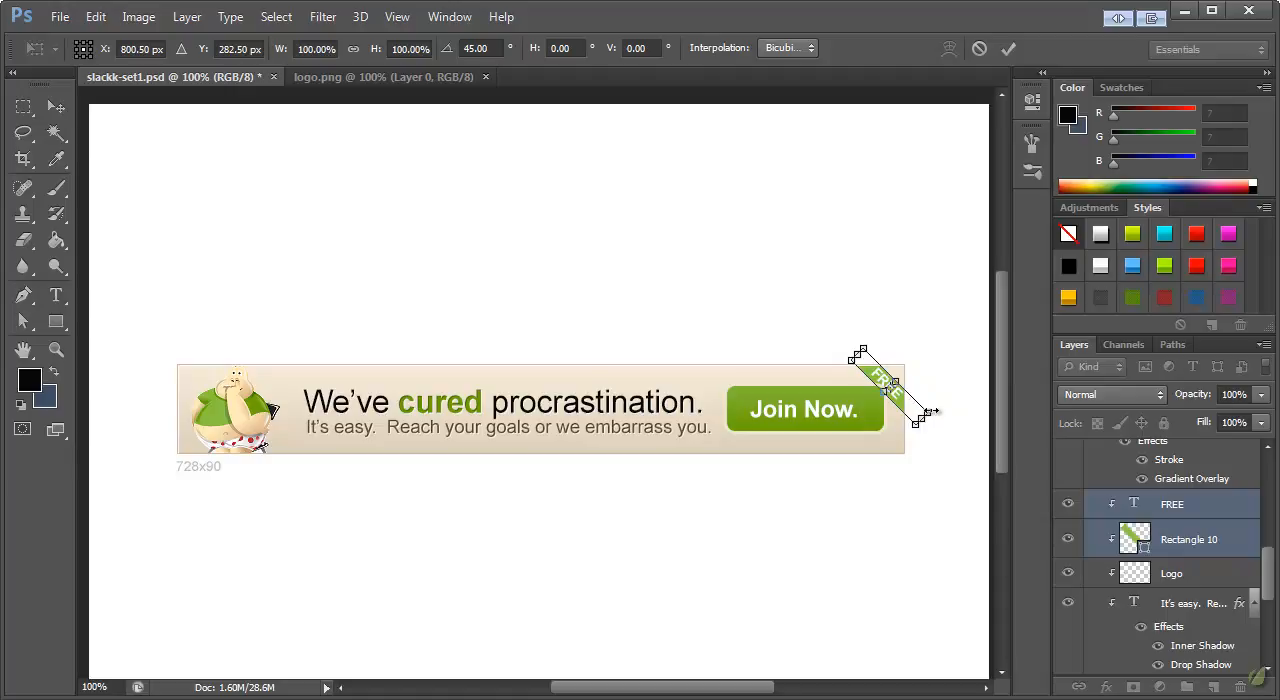
{"action": "left_click_drag", "start_coordinate": [932, 409], "coordinate": [909, 400]}
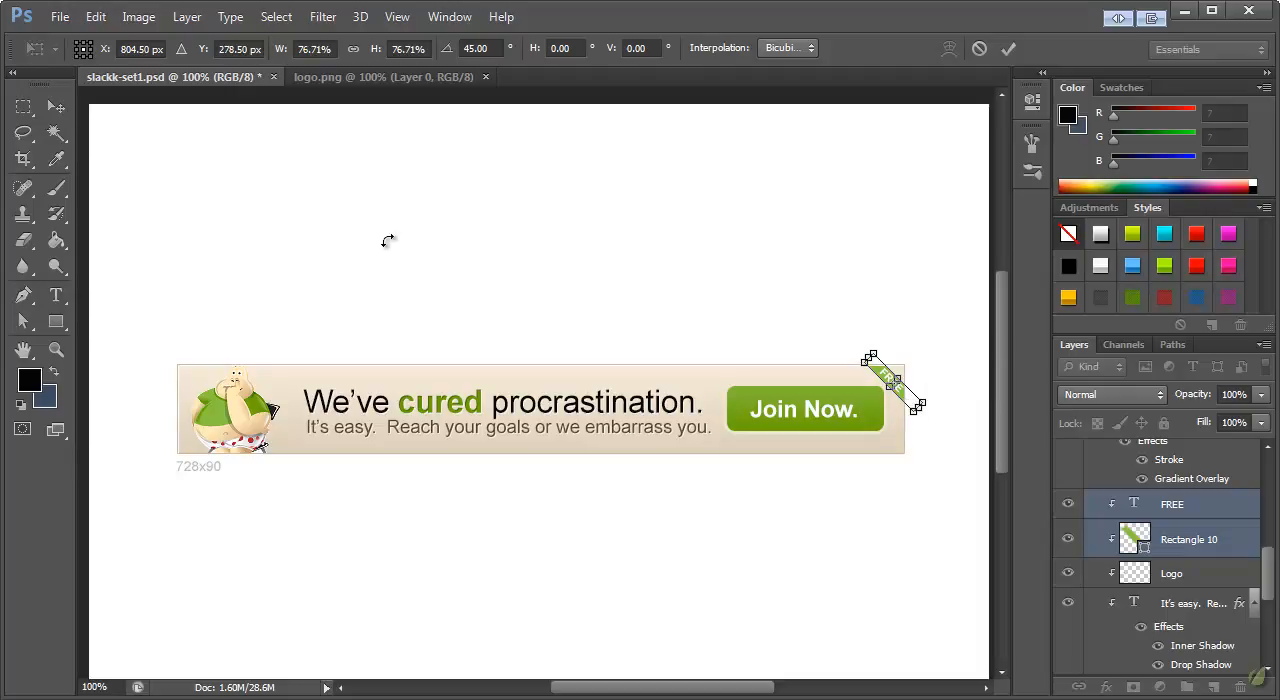
{"action": "left_click", "coordinate": [60, 110]}
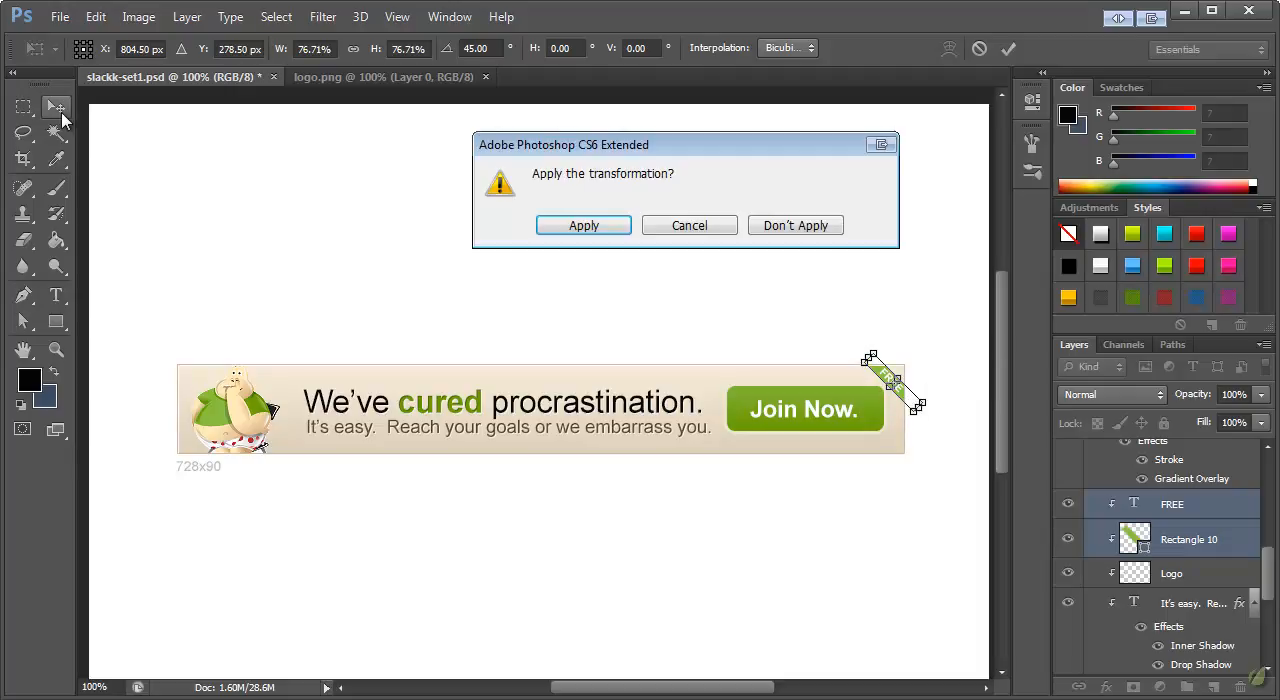
{"action": "left_click", "coordinate": [567, 229]}
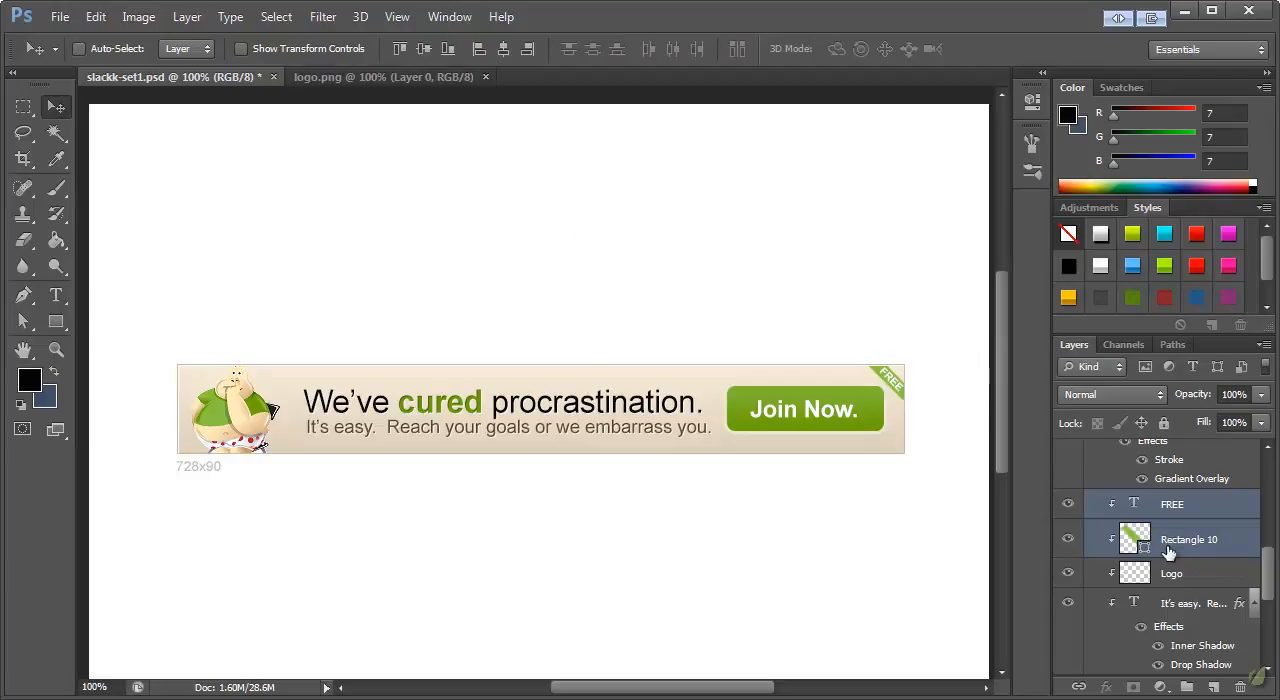
Recolor the rectangle behind the FREE label from green to a medium-dark blue
{"action": "left_click", "coordinate": [1201, 541]}
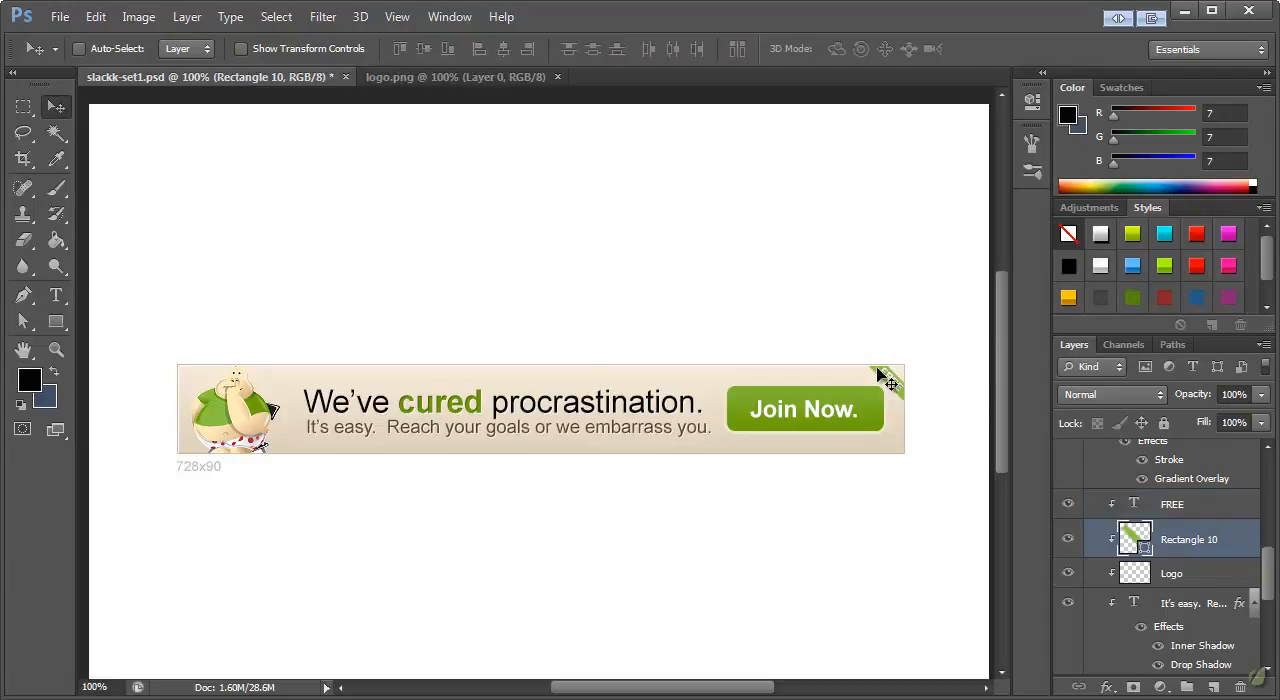
{"action": "double_click", "coordinate": [1135, 540]}
{"action": "left_click_drag", "start_coordinate": [500, 29], "coordinate": [451, 60]}
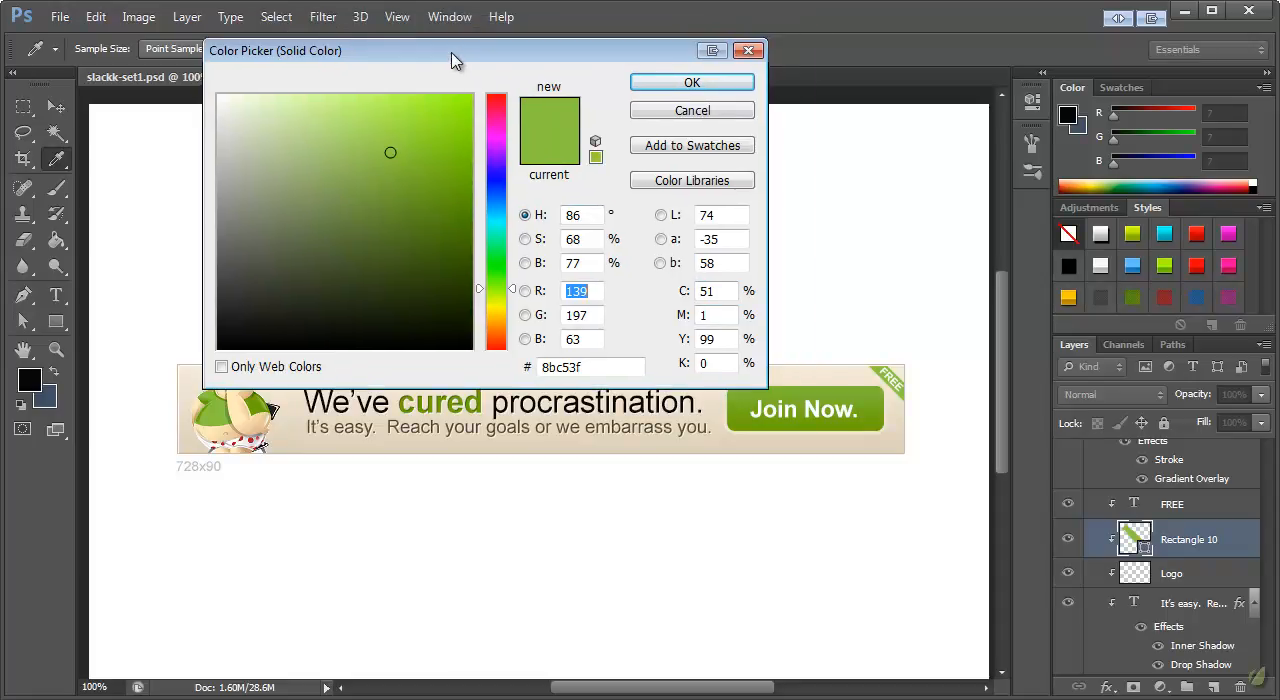
{"action": "left_click", "coordinate": [497, 206]}
{"action": "left_click_drag", "start_coordinate": [405, 174], "coordinate": [431, 196]}
{"action": "left_click", "coordinate": [692, 83]}
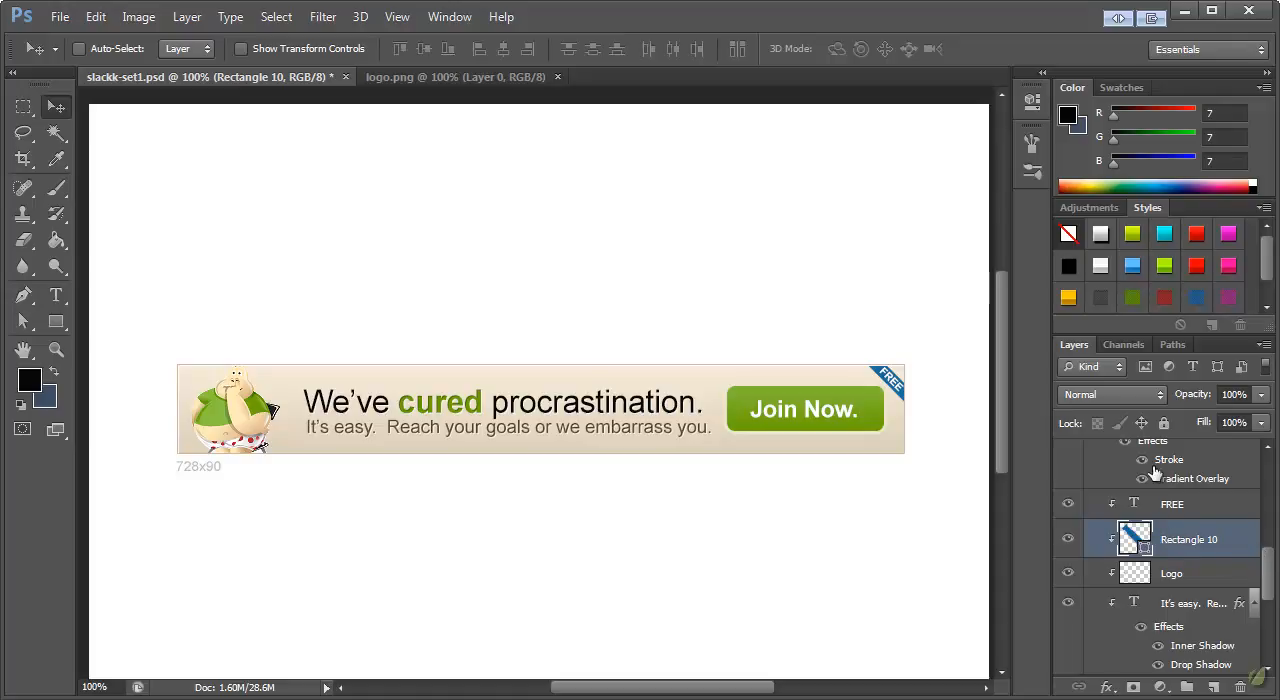
Add a drop shadow to the FREE ribbon's rectangle with Normal blend mode, 100% opacity, 3 px distance and 0 px size
{"action": "double_click", "coordinate": [1243, 545]}
{"action": "left_click_drag", "start_coordinate": [846, 491], "coordinate": [425, 110]}
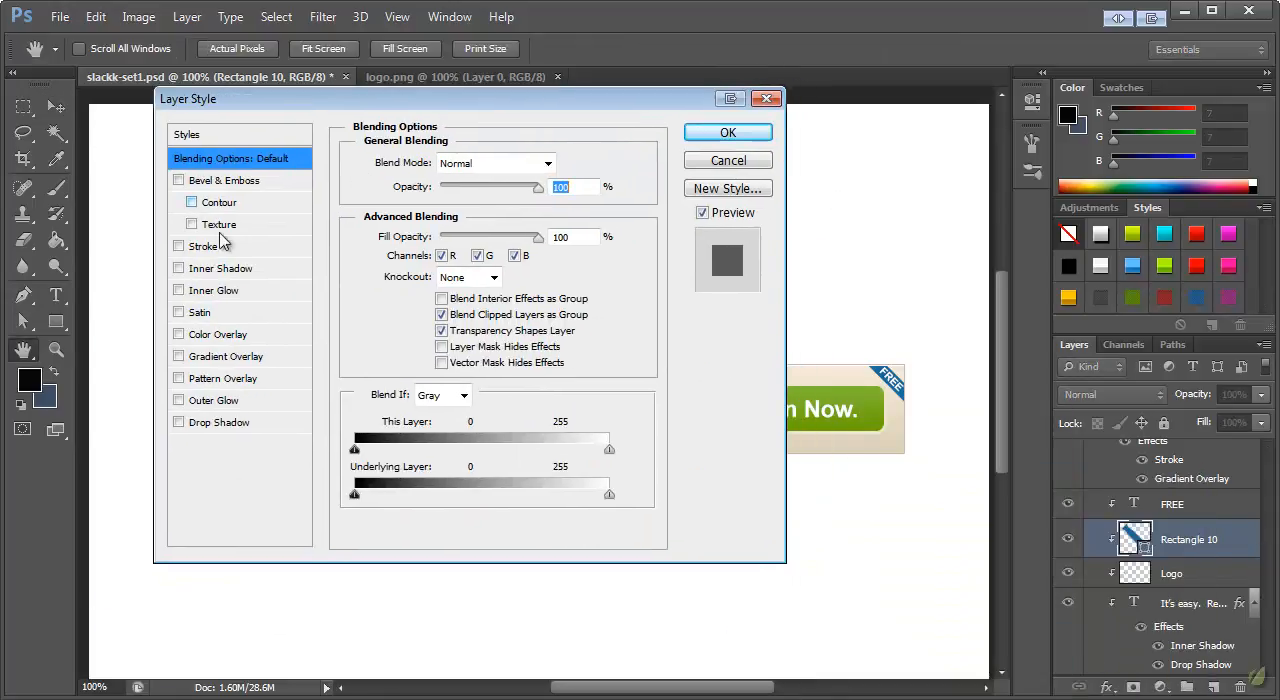
{"action": "left_click", "coordinate": [205, 422]}
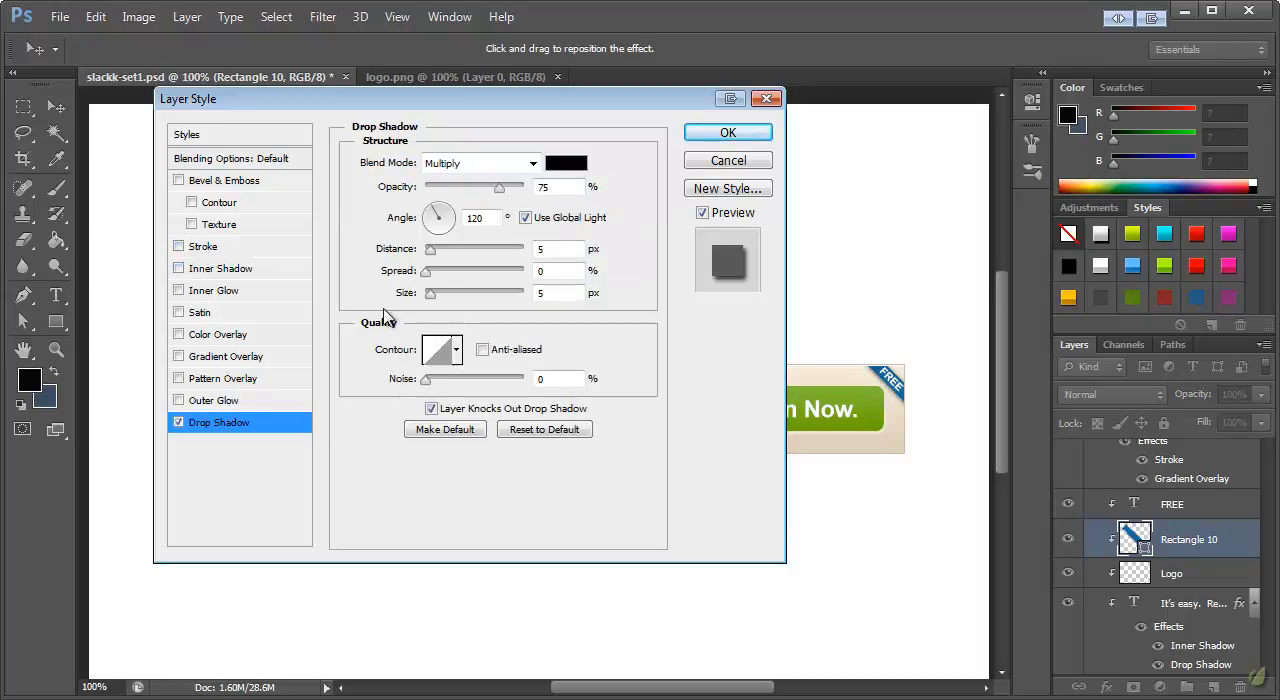
{"action": "left_click", "coordinate": [497, 174]}
{"action": "left_click", "coordinate": [500, 186]}
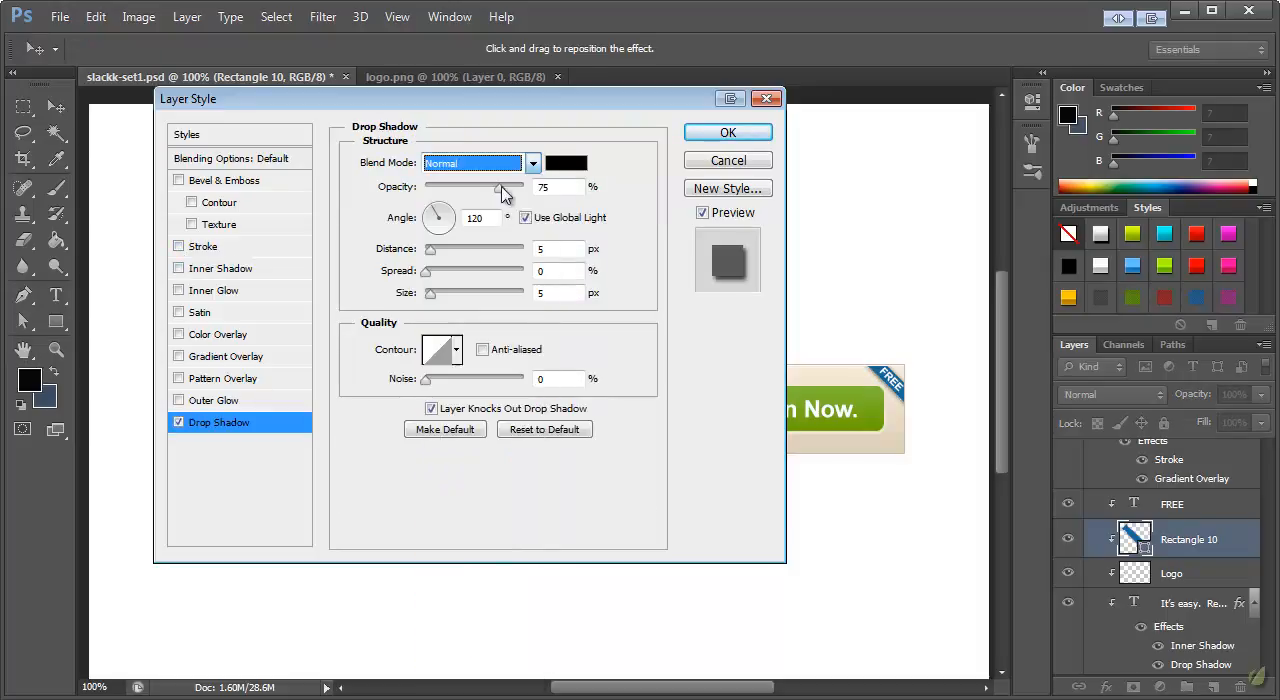
{"action": "left_click_drag", "start_coordinate": [499, 187], "coordinate": [535, 189]}
{"action": "left_click_drag", "start_coordinate": [547, 291], "coordinate": [477, 290]}
{"action": "type", "text": "0"}
{"action": "left_click_drag", "start_coordinate": [548, 248], "coordinate": [498, 249]}
{"action": "type", "text": "3"}
Set the ribbon's drop shadow color to dark navy blue and apply the layer style
{"action": "left_click", "coordinate": [558, 164]}
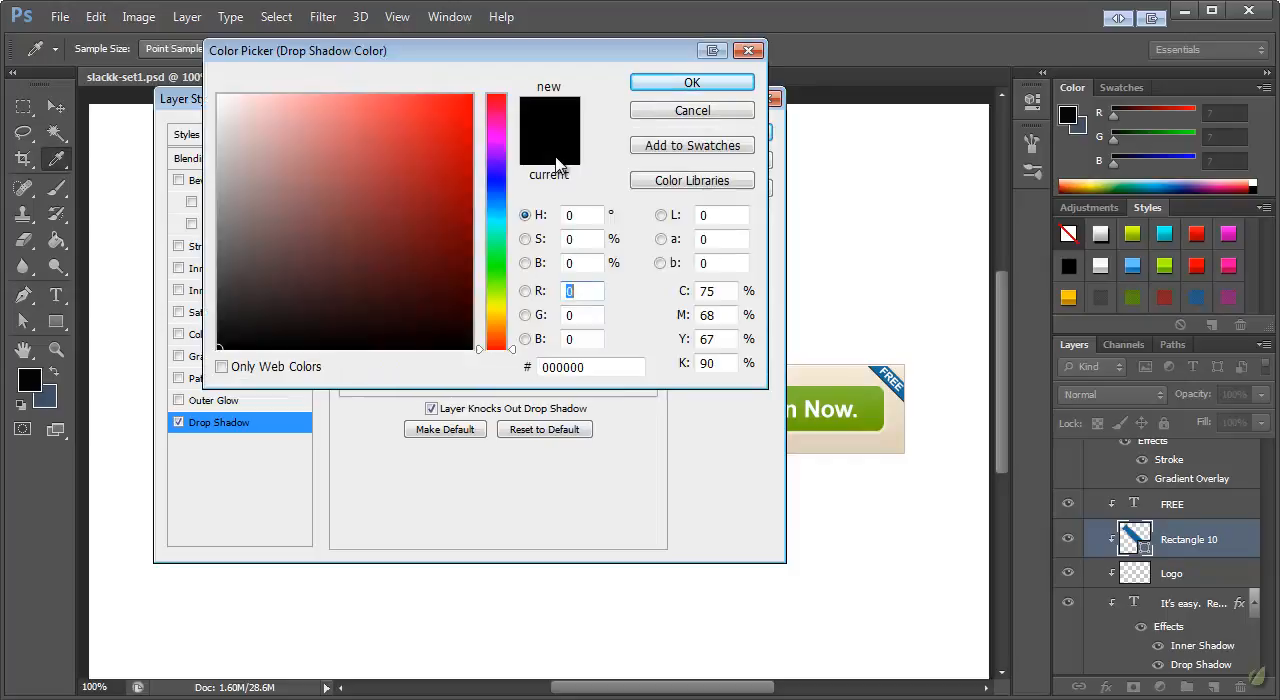
{"action": "left_click", "coordinate": [497, 203]}
{"action": "left_click", "coordinate": [394, 203]}
{"action": "left_click", "coordinate": [366, 171]}
{"action": "left_click", "coordinate": [447, 236]}
{"action": "left_click_drag", "start_coordinate": [447, 236], "coordinate": [465, 250]}
{"action": "left_click", "coordinate": [677, 88]}
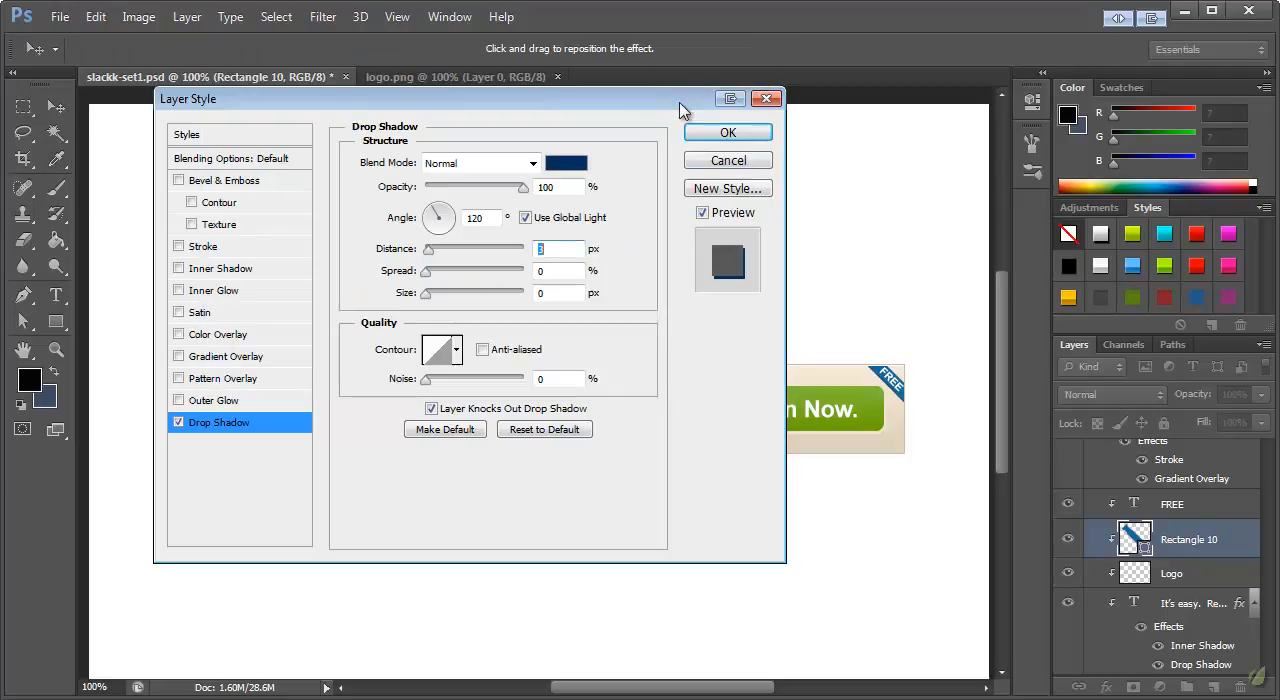
{"action": "left_click", "coordinate": [702, 134]}
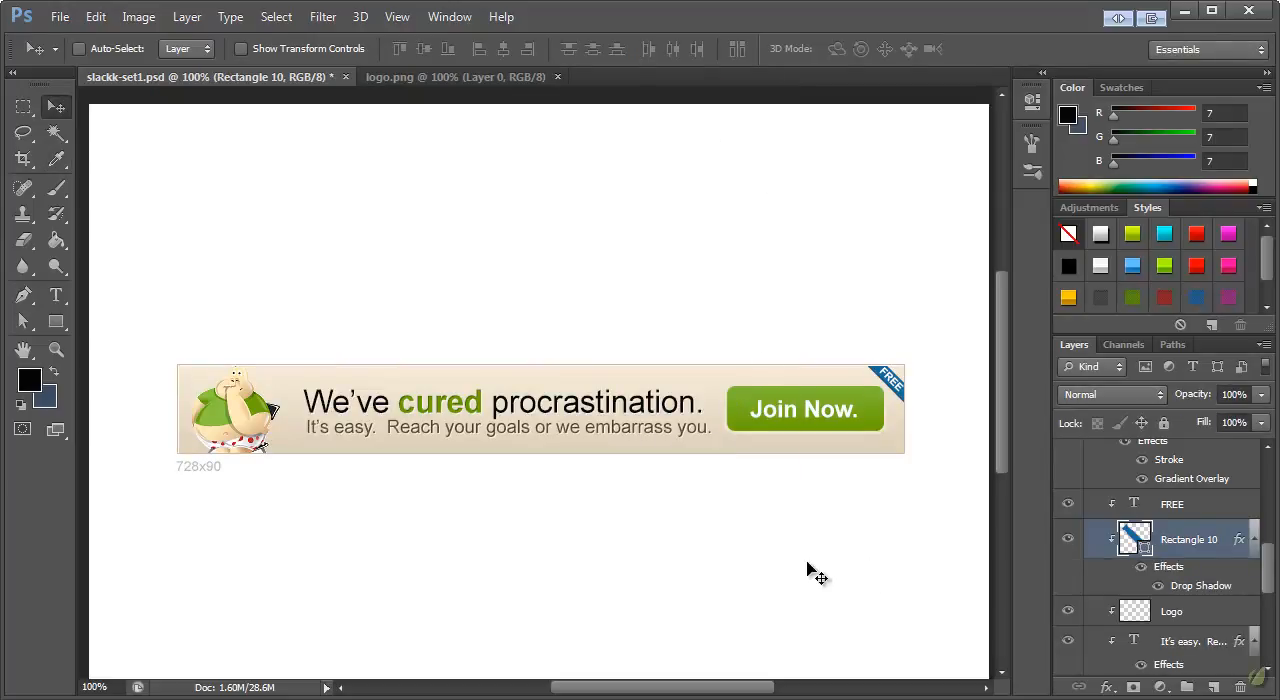
Collapse the 728x90 layer group
{"action": "scroll", "coordinate": [1150, 530], "scroll_direction": "up", "scroll_amount": 3}
{"action": "scroll", "coordinate": [1150, 525], "scroll_direction": "up", "scroll_amount": 8}
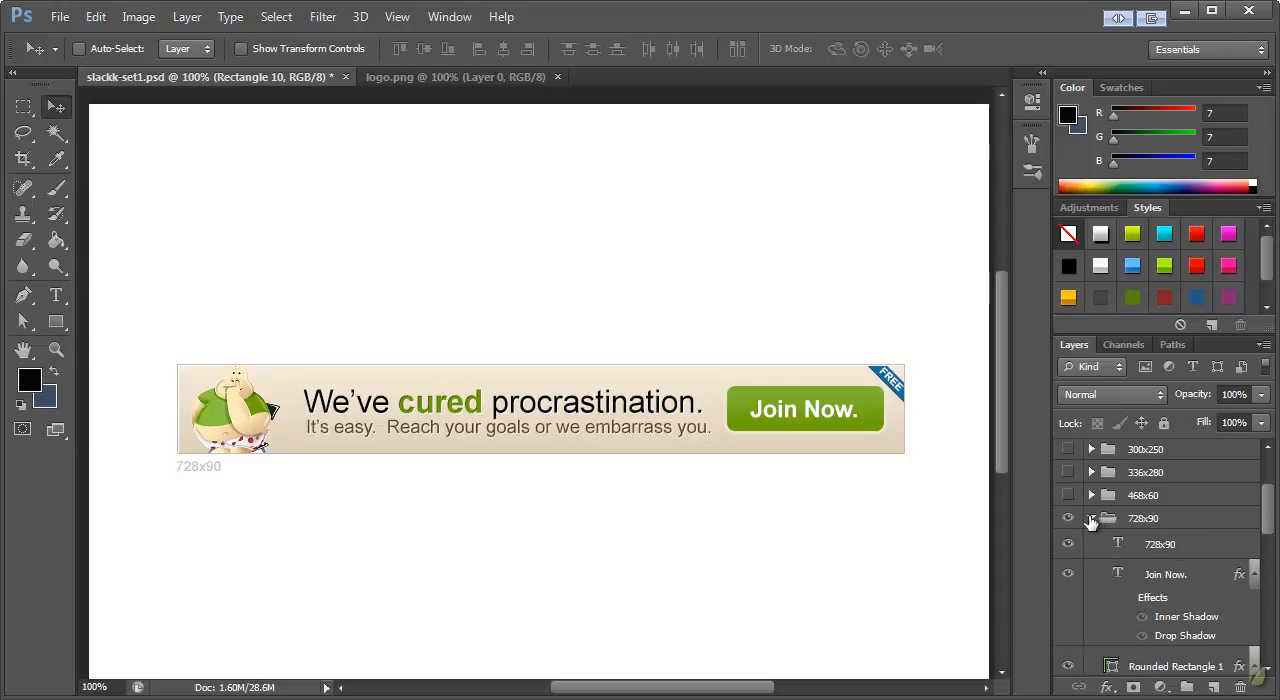
{"action": "left_click", "coordinate": [1091, 519]}
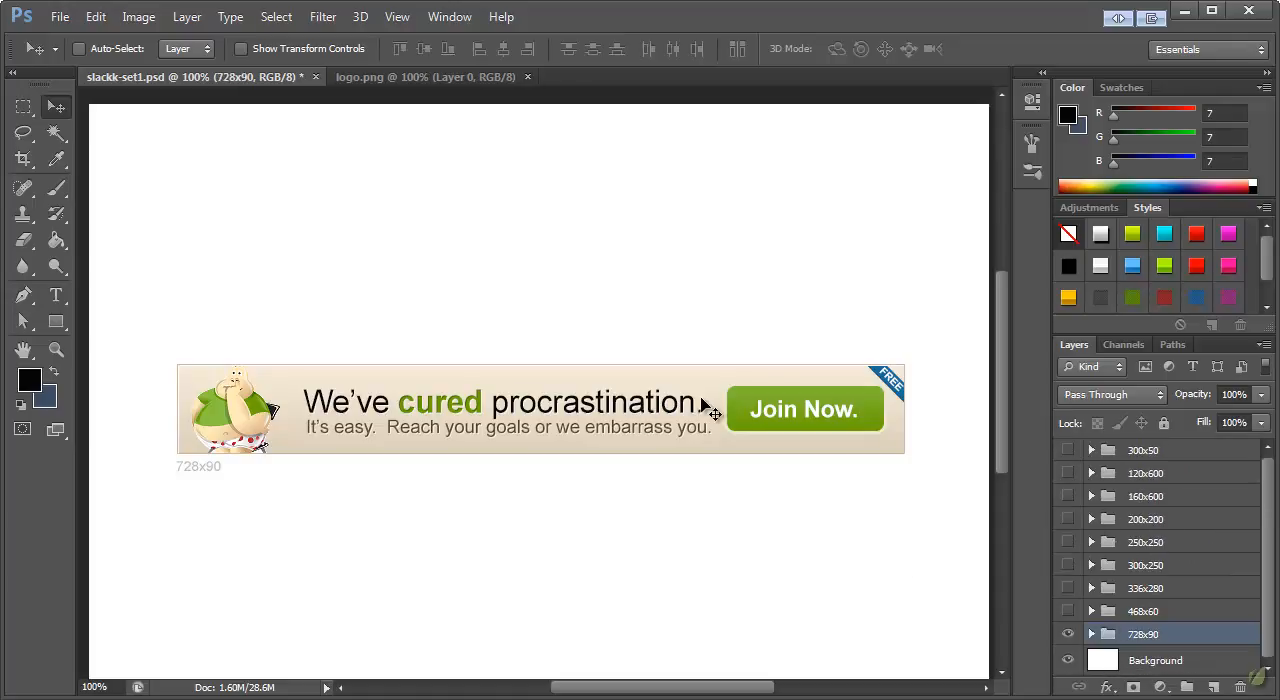